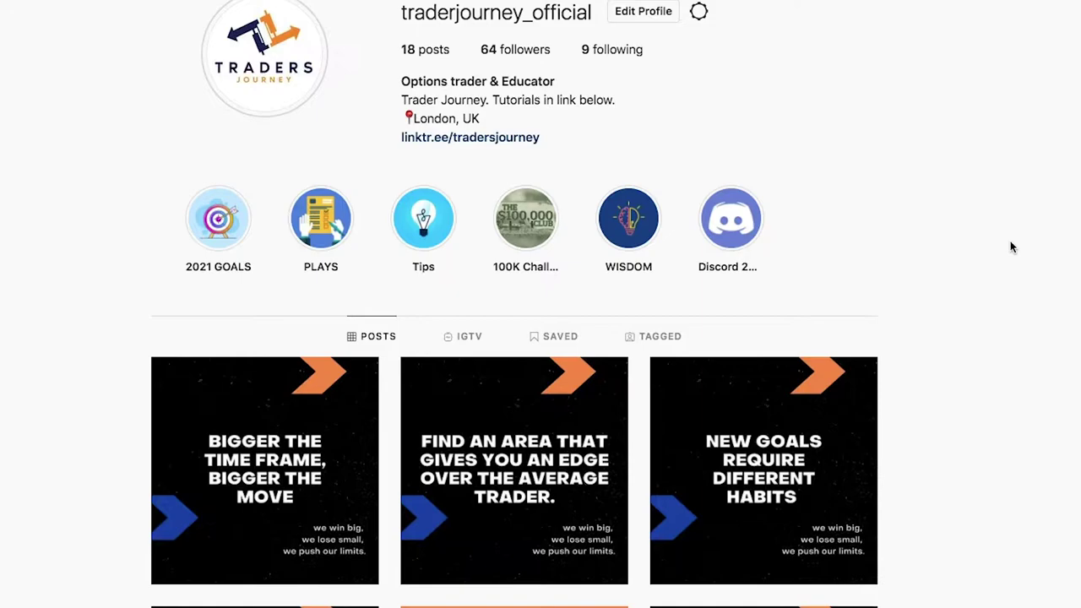
# Step: Scroll through the trading educator's Instagram profile and its grid of quote-style posts
pyautogui.scroll(-1, 1012, 246)
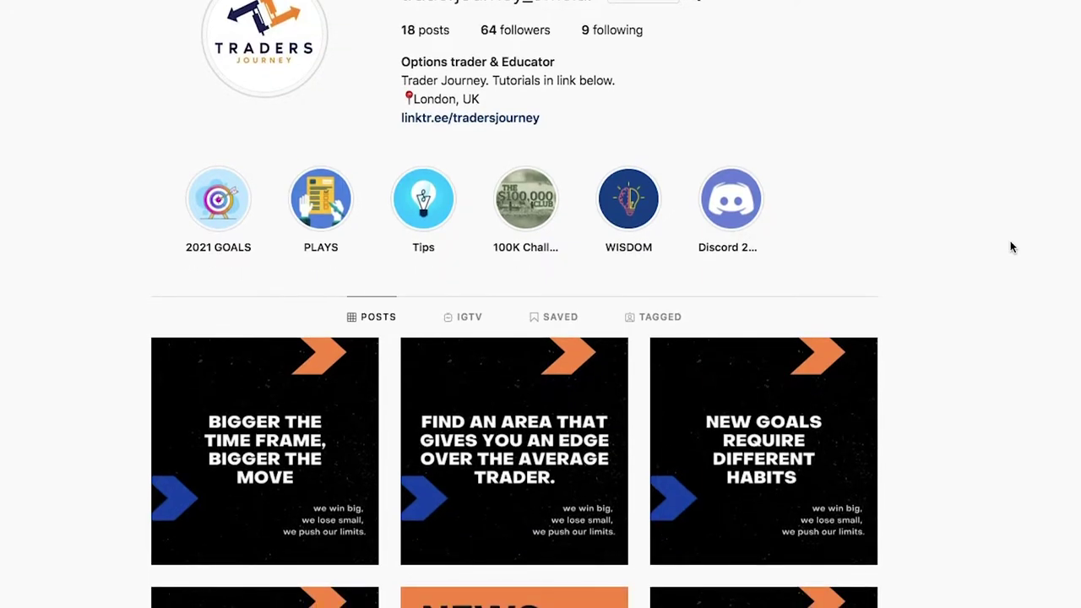
pyautogui.scroll(-5, 1009, 245)
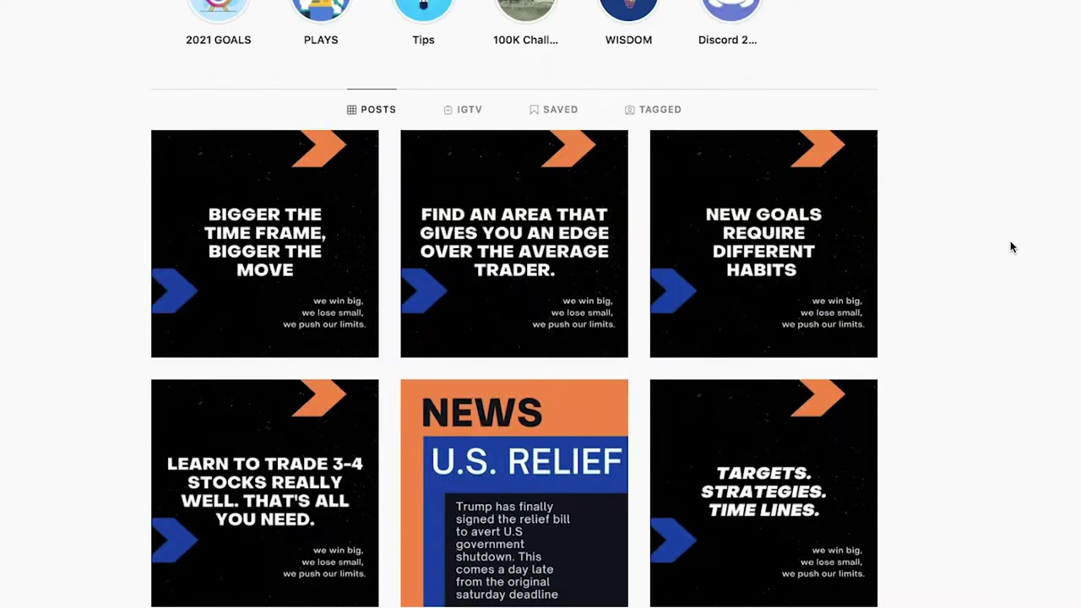
pyautogui.scroll(6, 1035, 265)
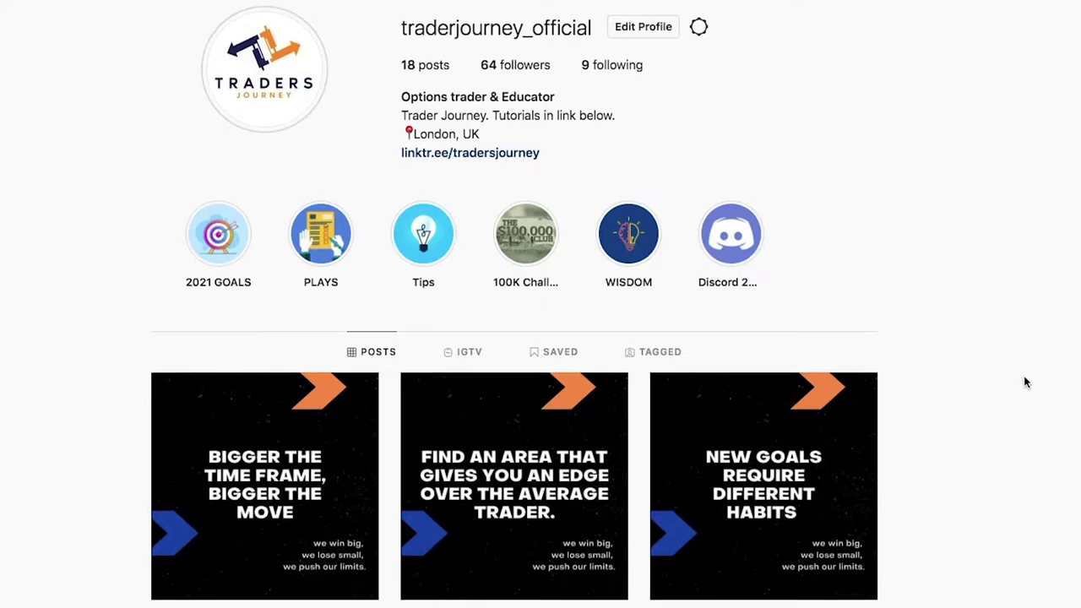
pyautogui.scroll(-1, 1024, 384)
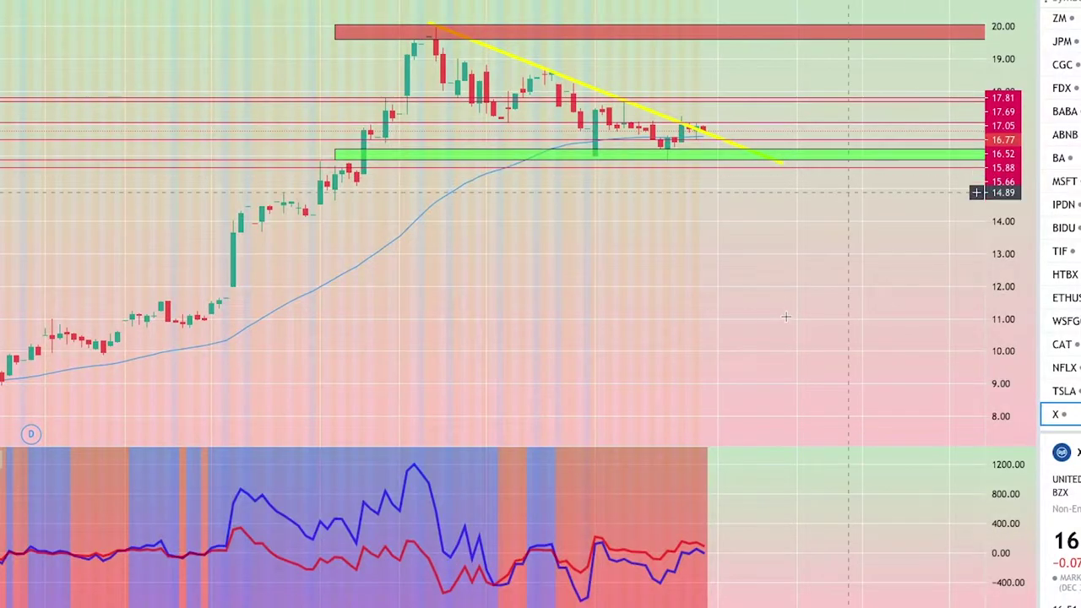
pyautogui.moveTo(854, 333); pyautogui.dragTo(765, 340)
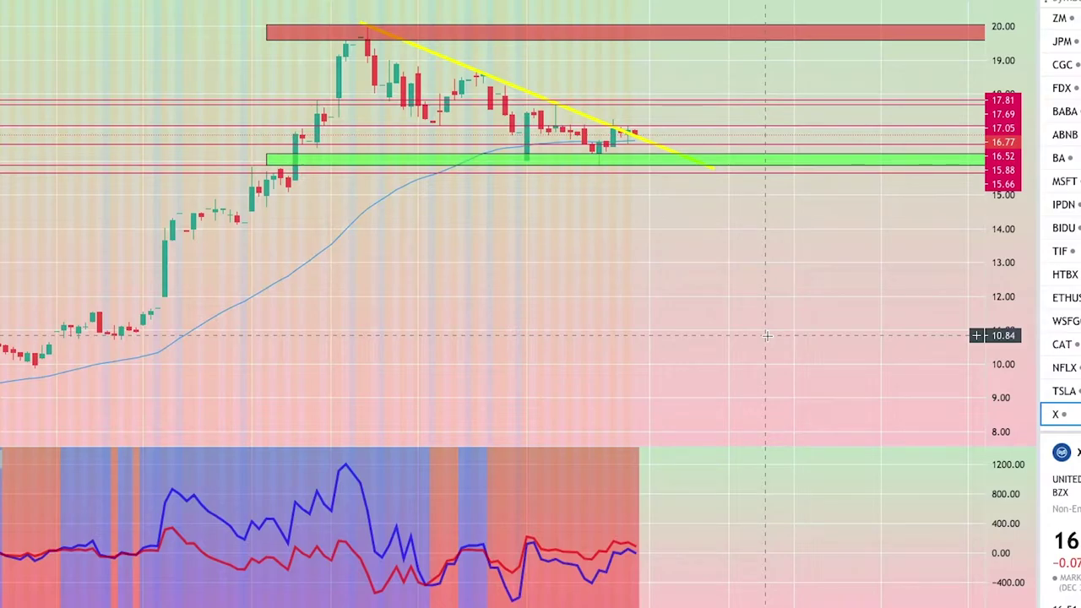
pyautogui.scroll(-3, 642, 295)
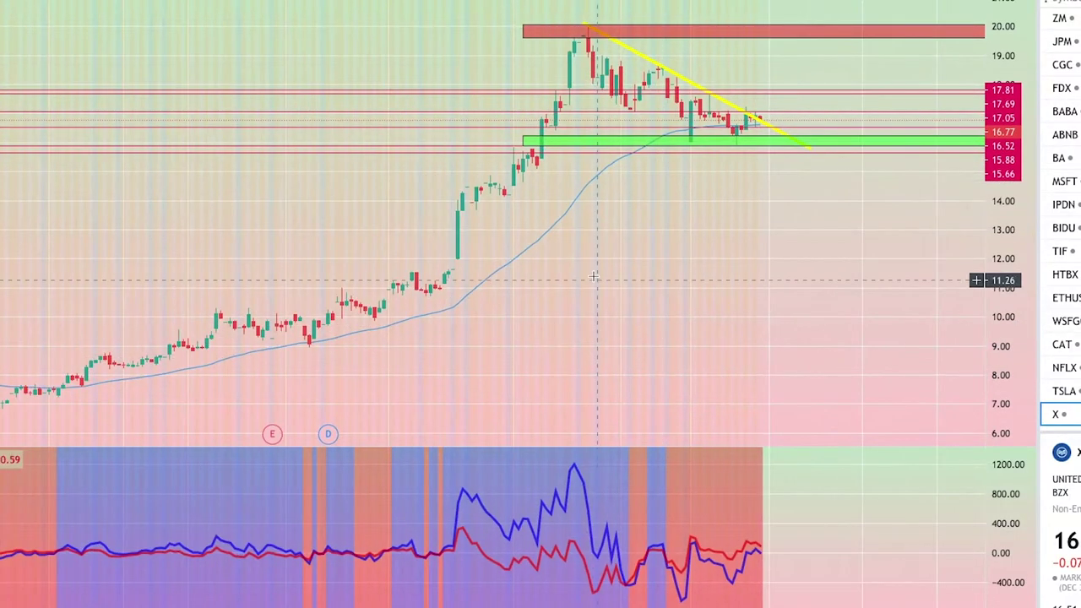
pyautogui.scroll(4, 593, 275)
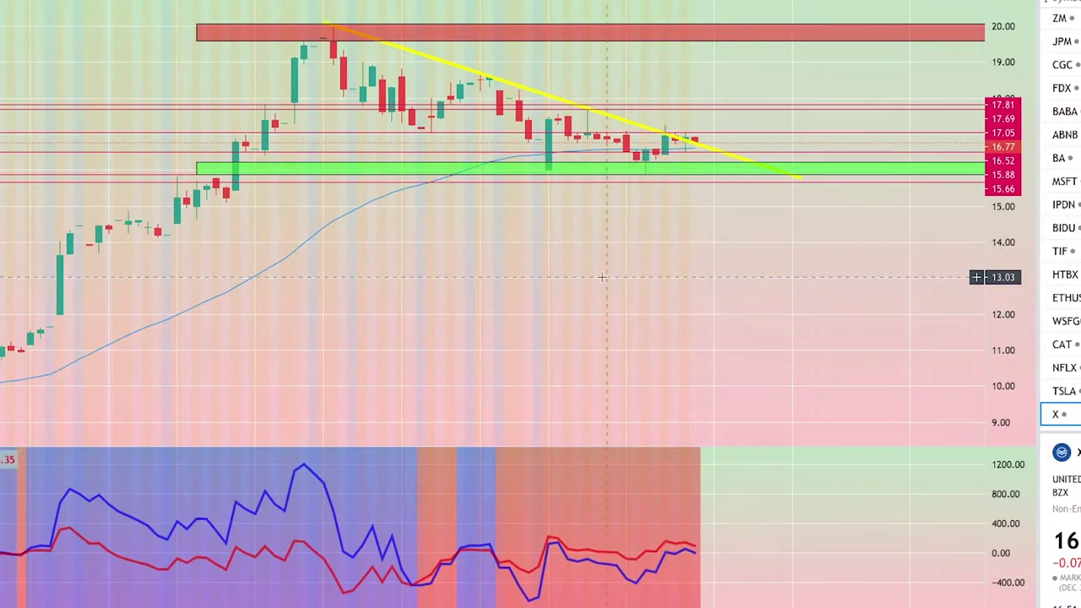
pyautogui.scroll(-2, 604, 274)
pyautogui.scroll(-1, 604, 266)
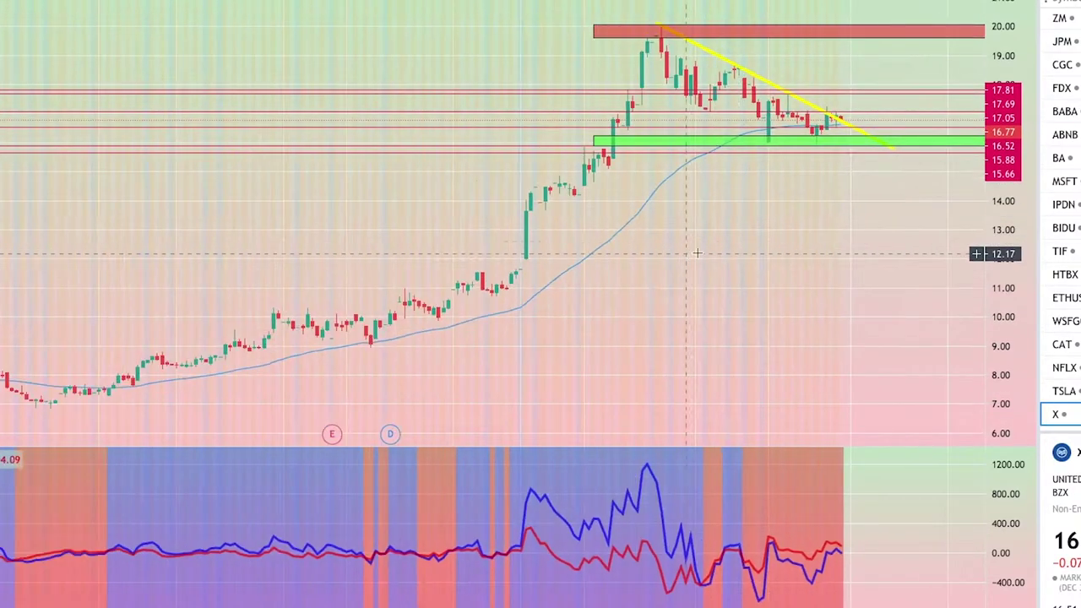
pyautogui.scroll(2, 566, 244)
pyautogui.scroll(-1, 546, 221)
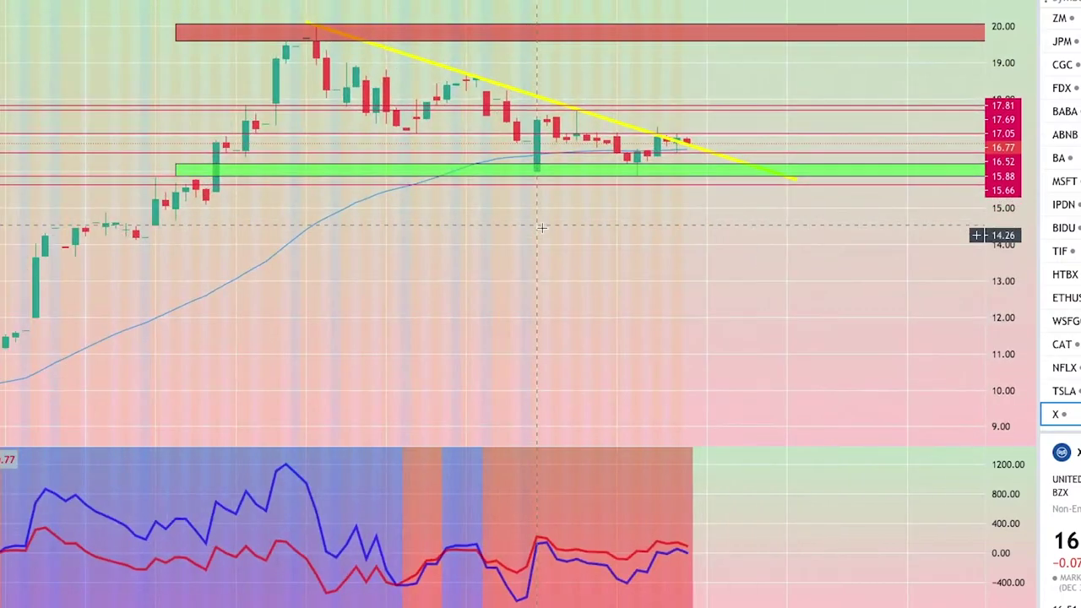
pyautogui.scroll(2, 724, 263)
pyautogui.scroll(-1, 728, 267)
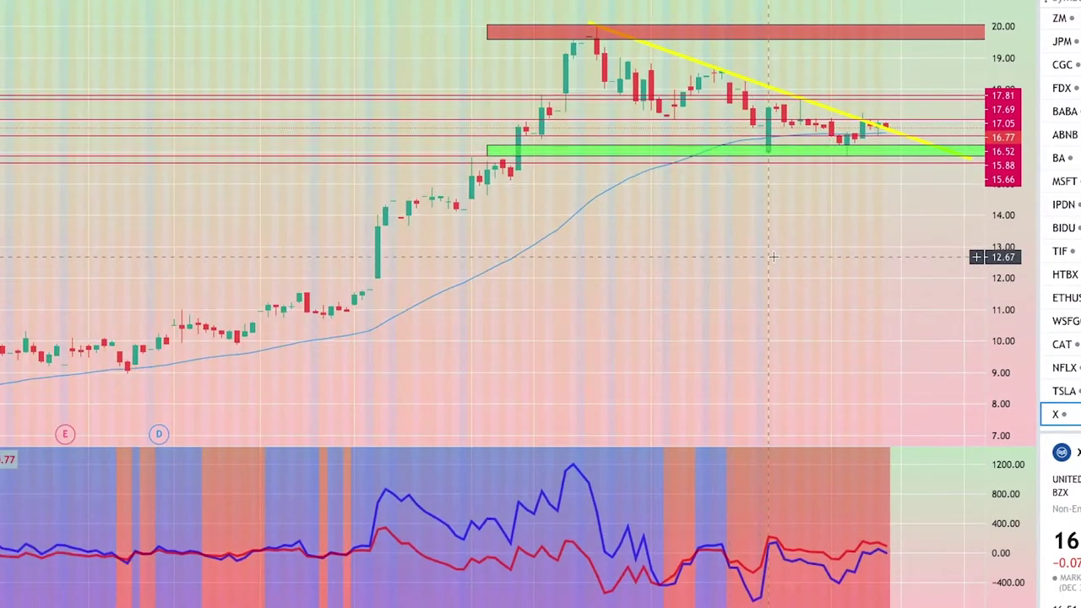
pyautogui.scroll(2, 622, 290)
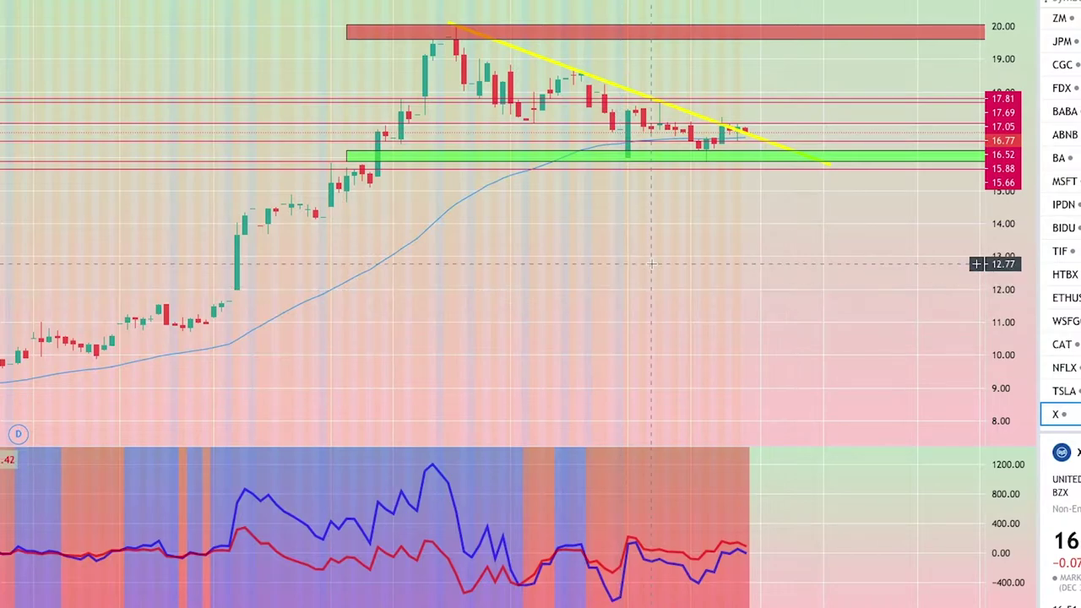
pyautogui.scroll(-1, 618, 289)
pyautogui.click(302, 30)
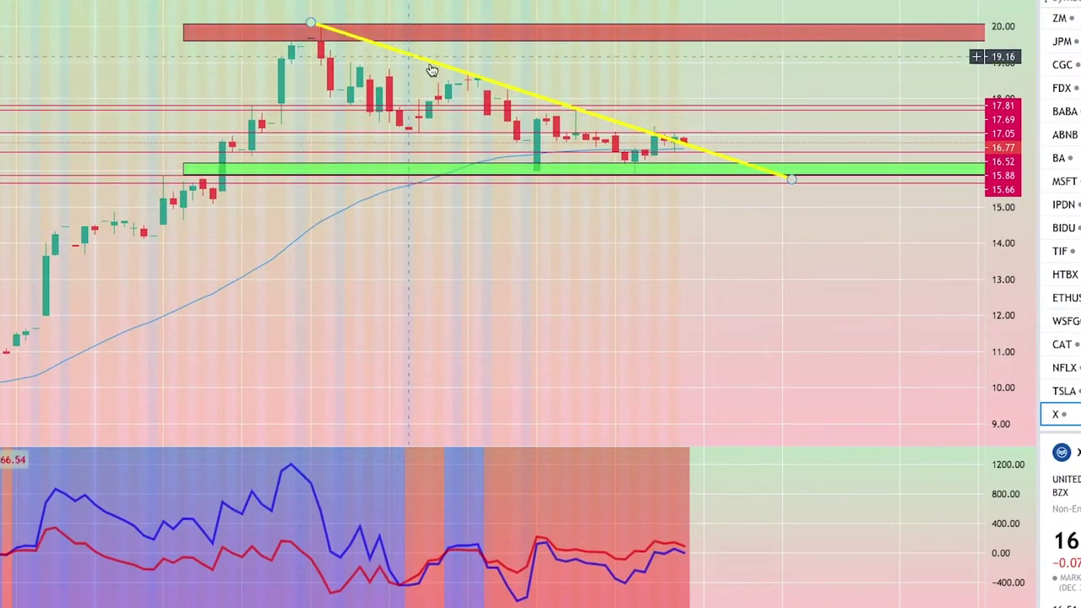
pyautogui.click(735, 164)
pyautogui.click(732, 162)
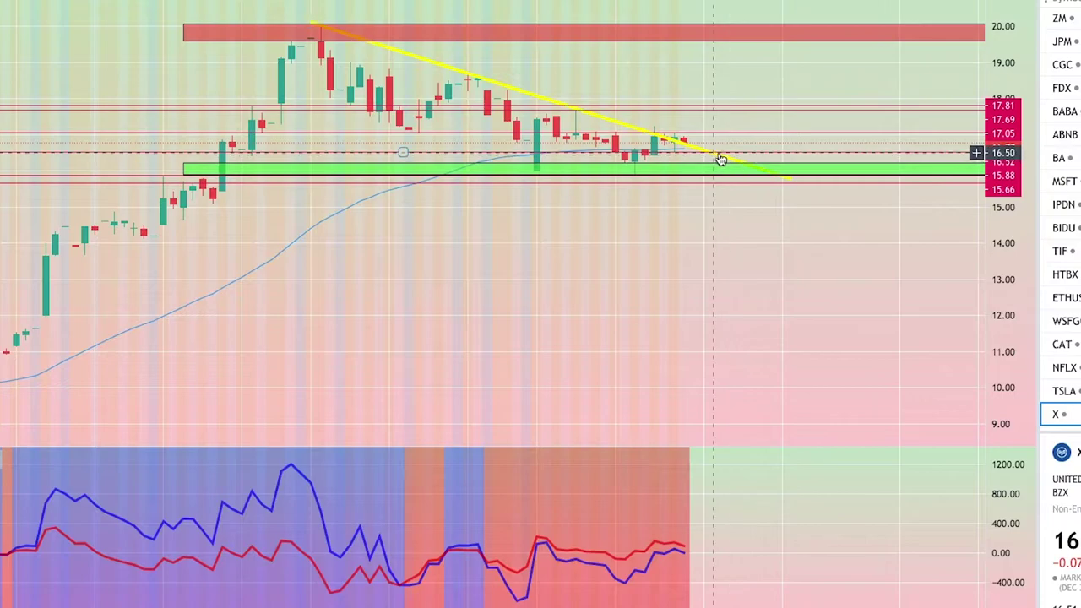
pyautogui.click(616, 193)
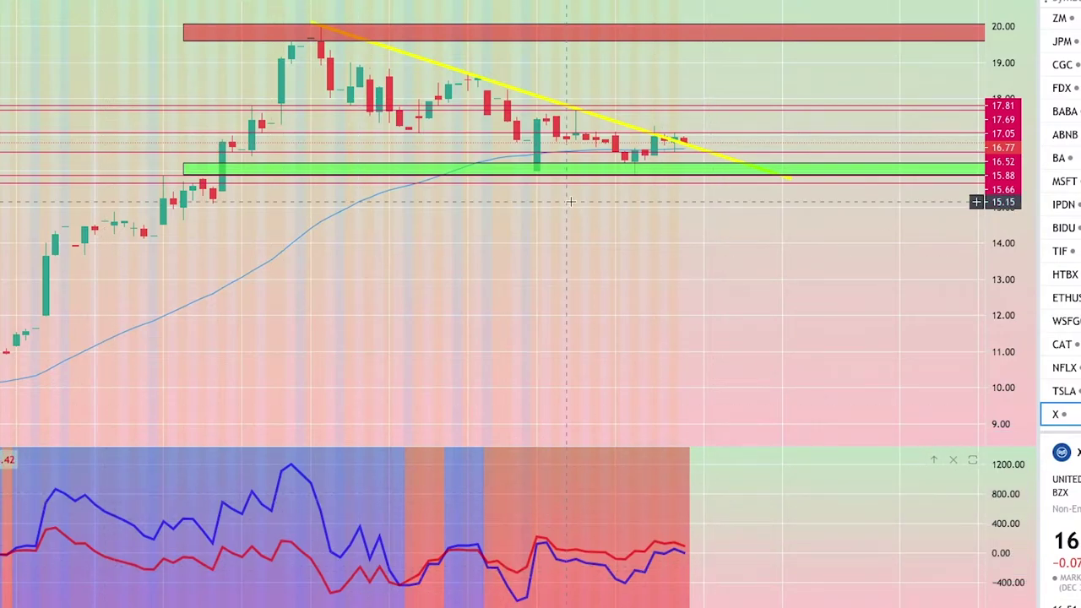
pyautogui.scroll(1, 578, 225)
pyautogui.scroll(-2, 578, 225)
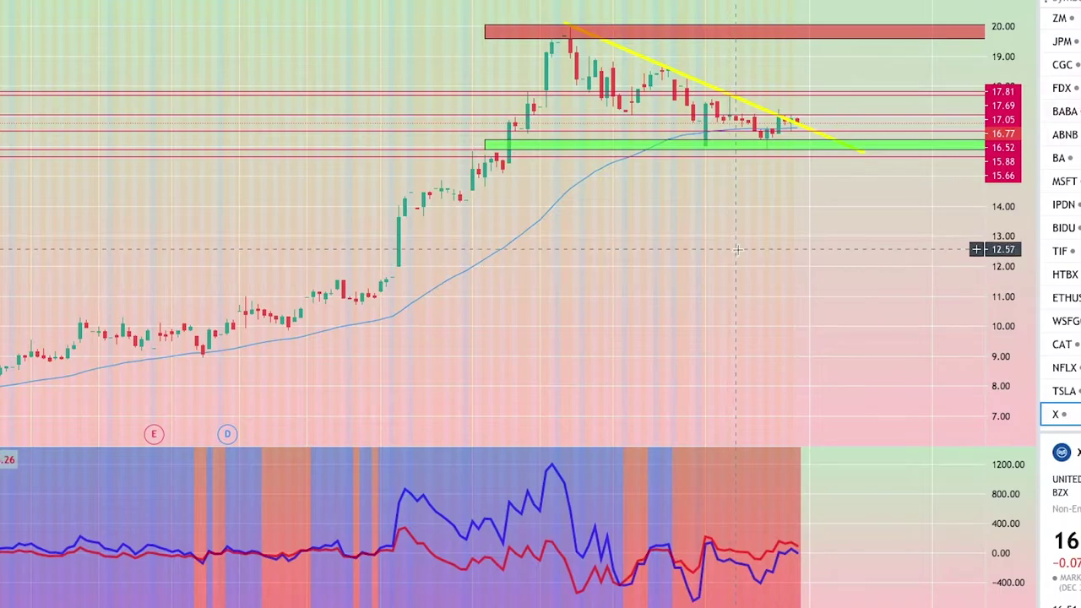
pyautogui.scroll(-2, 737, 249)
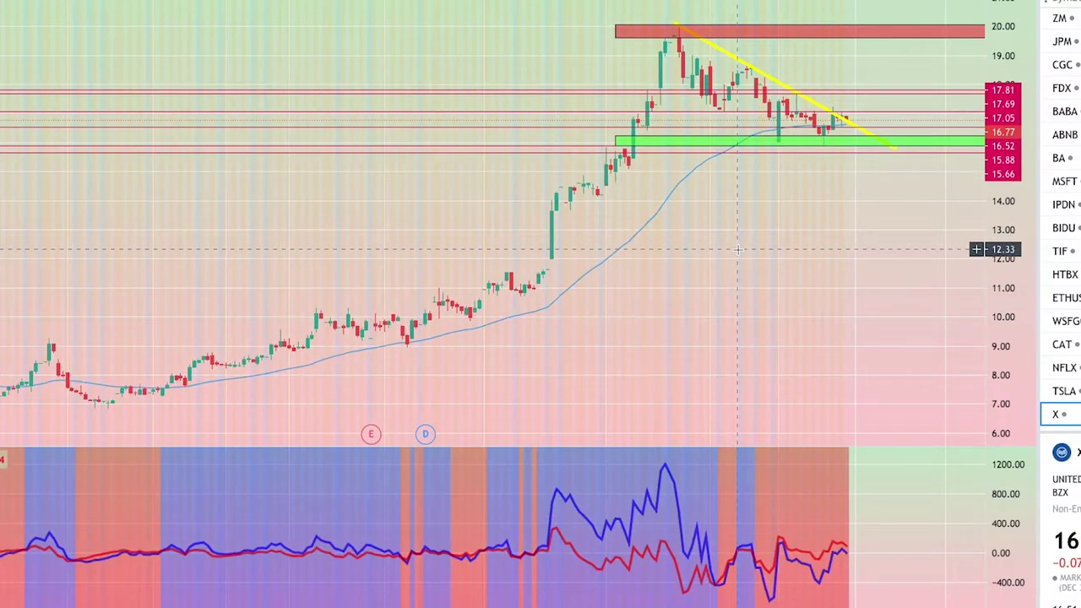
pyautogui.scroll(4, 737, 249)
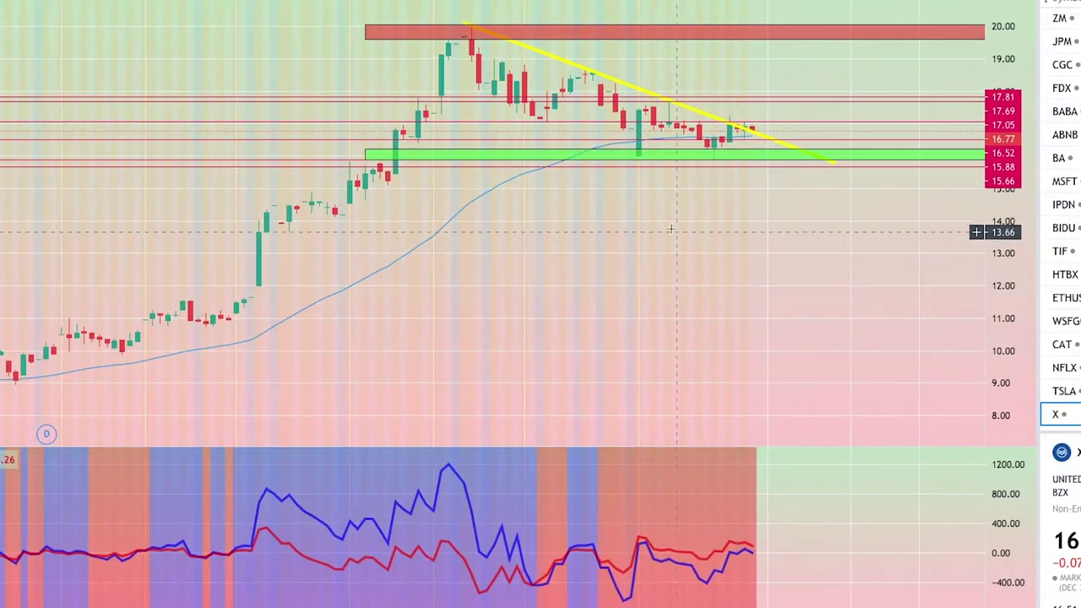
pyautogui.scroll(-3, 748, 303)
pyautogui.moveTo(743, 313); pyautogui.dragTo(567, 333)
pyautogui.scroll(3, 449, 310)
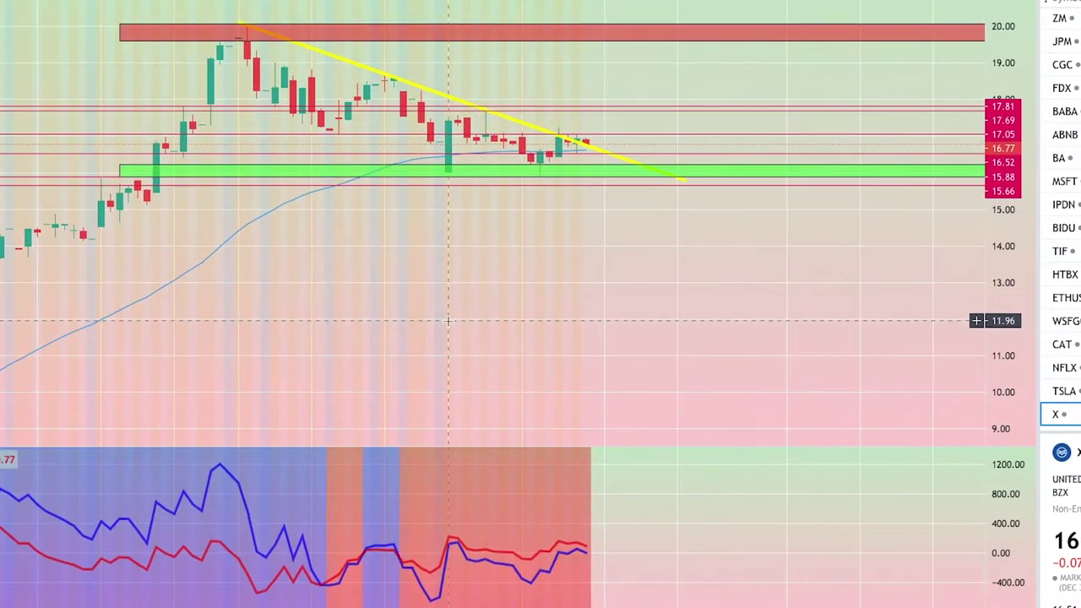
pyautogui.moveTo(449, 313); pyautogui.dragTo(663, 340)
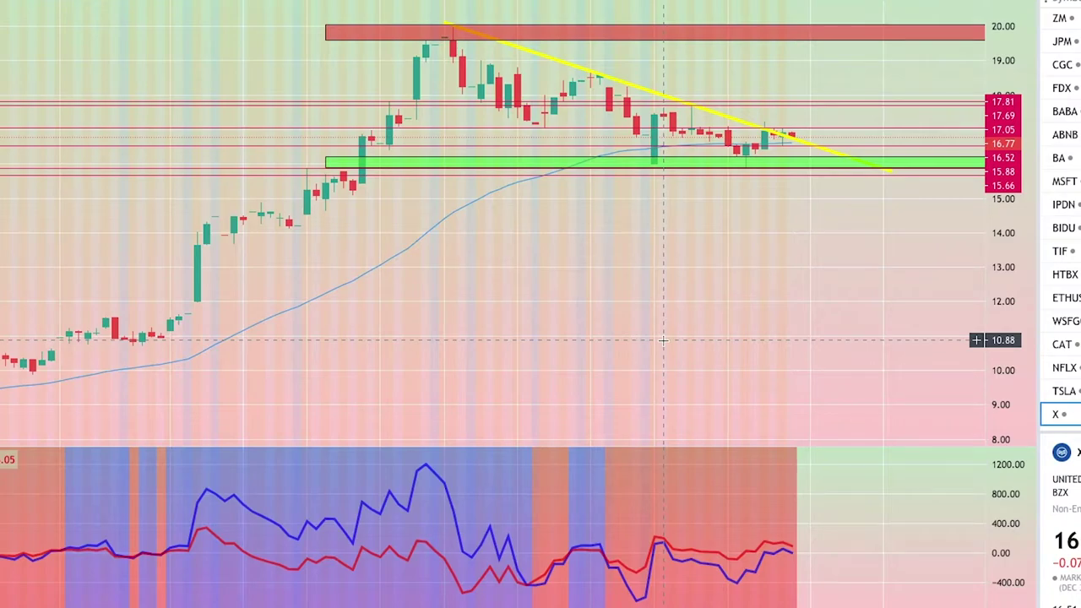
pyautogui.scroll(1, 707, 326)
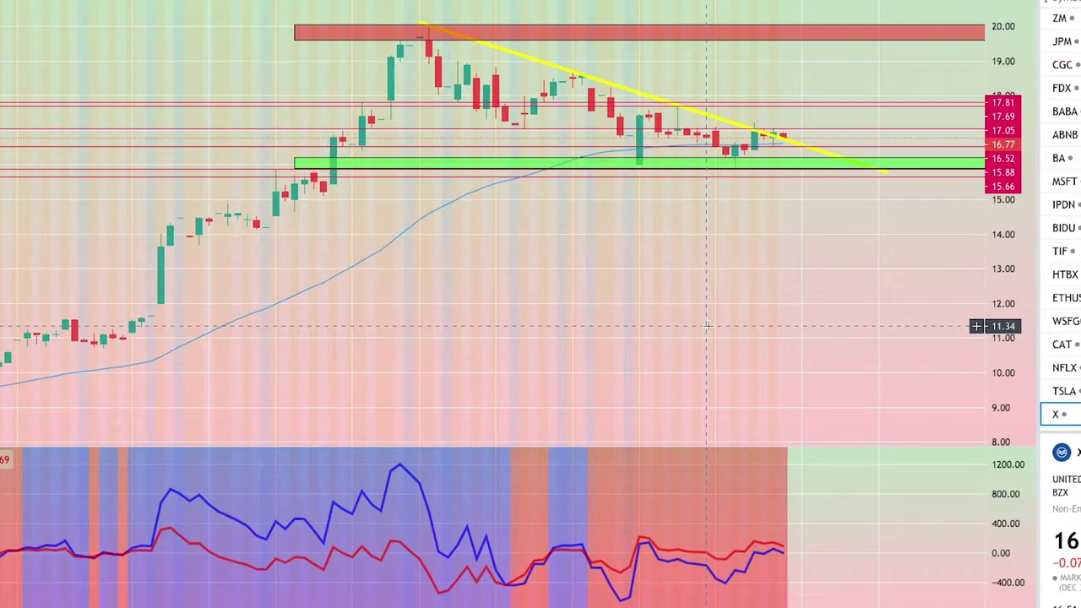
pyautogui.scroll(3, 708, 325)
pyautogui.moveTo(605, 327); pyautogui.dragTo(711, 324)
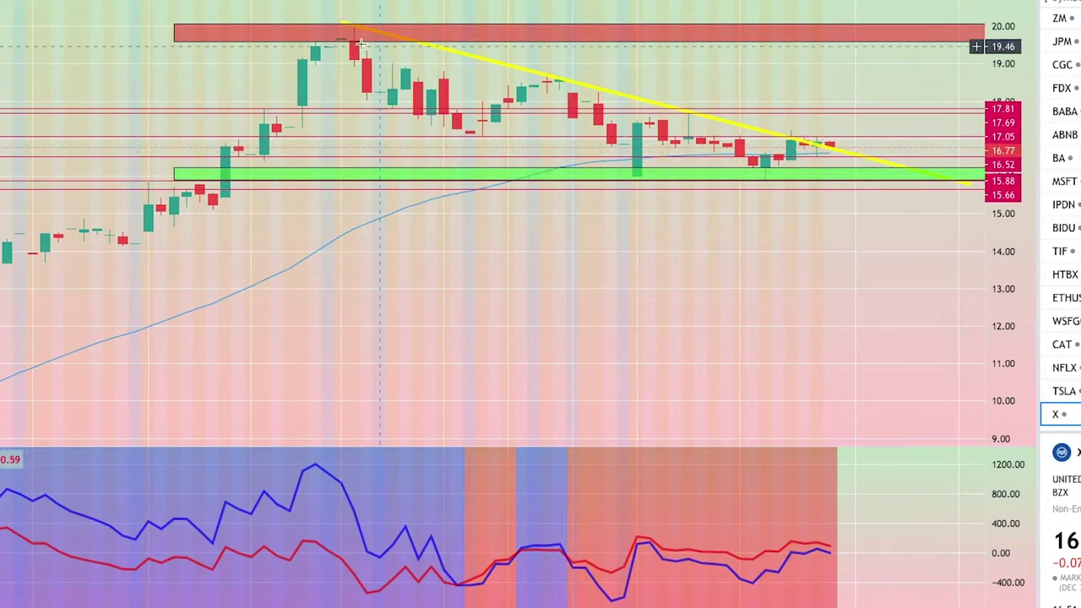
# Step: Pan and zoom the X daily chart to review the yellow trendline and the red and green zones
pyautogui.moveTo(782, 306); pyautogui.dragTo(477, 323)
pyautogui.scroll(-3, 816, 265)
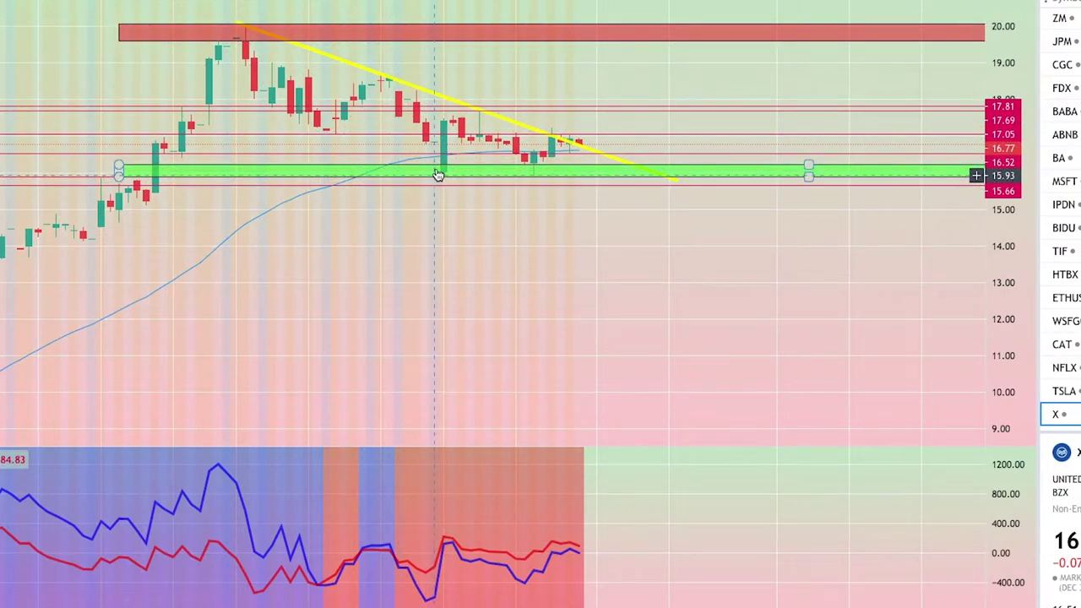
pyautogui.hscroll(3, 476, 267)
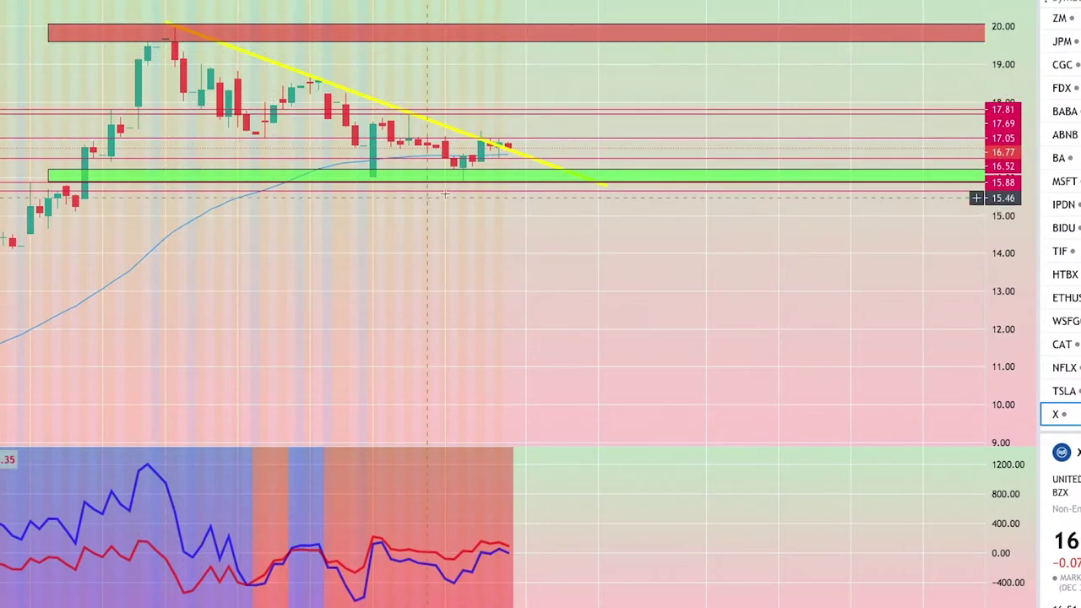
pyautogui.scroll(-3, 636, 279)
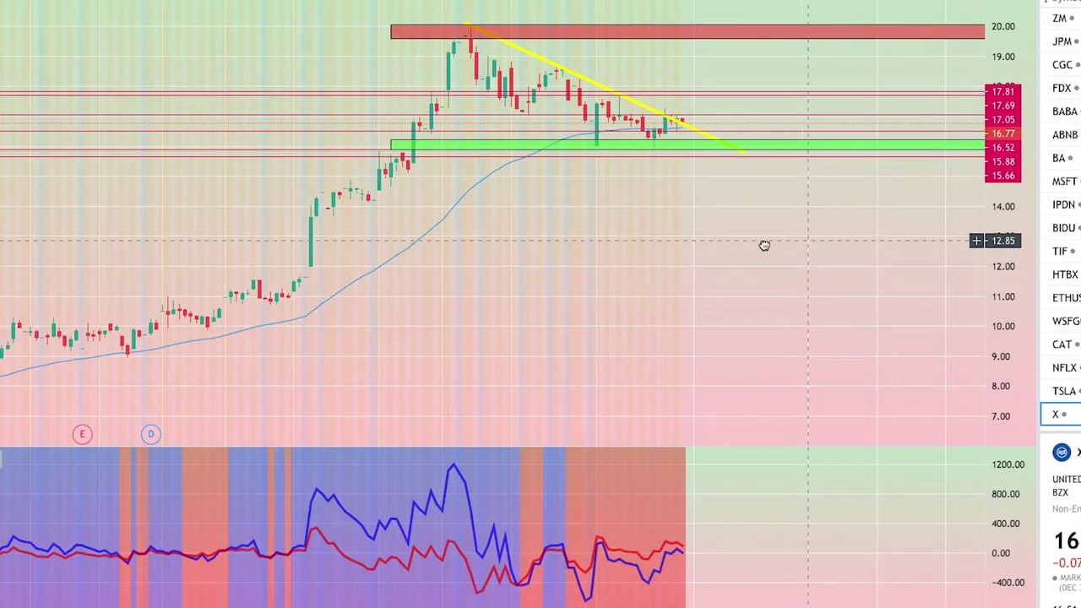
pyautogui.moveTo(789, 241); pyautogui.dragTo(549, 299)
pyautogui.scroll(2, 360, 318)
pyautogui.moveTo(360, 318); pyautogui.dragTo(723, 309)
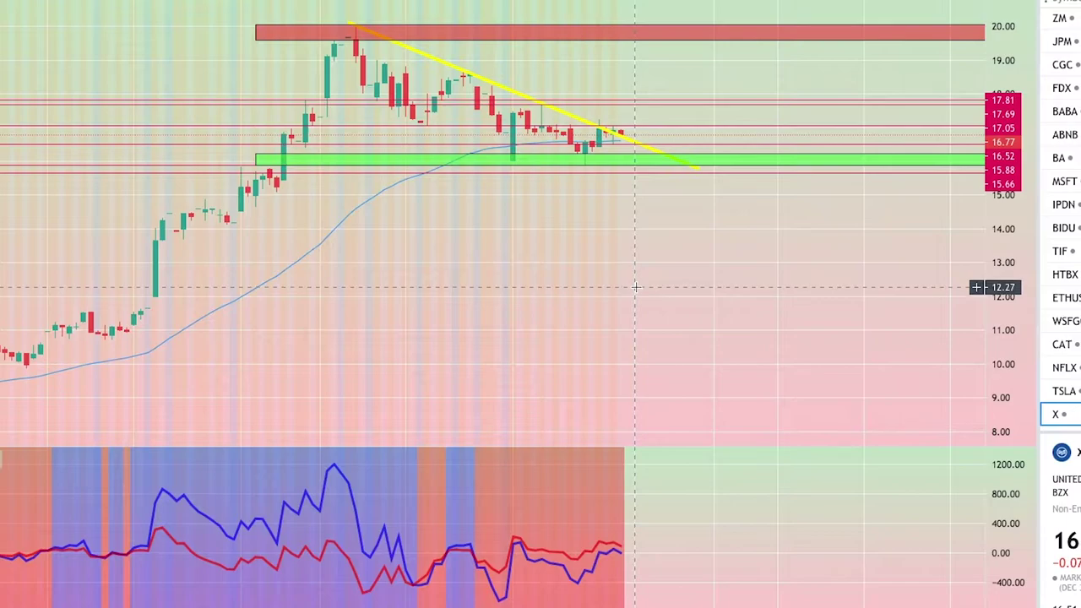
pyautogui.scroll(1, 529, 309)
pyautogui.moveTo(529, 309); pyautogui.dragTo(639, 304)
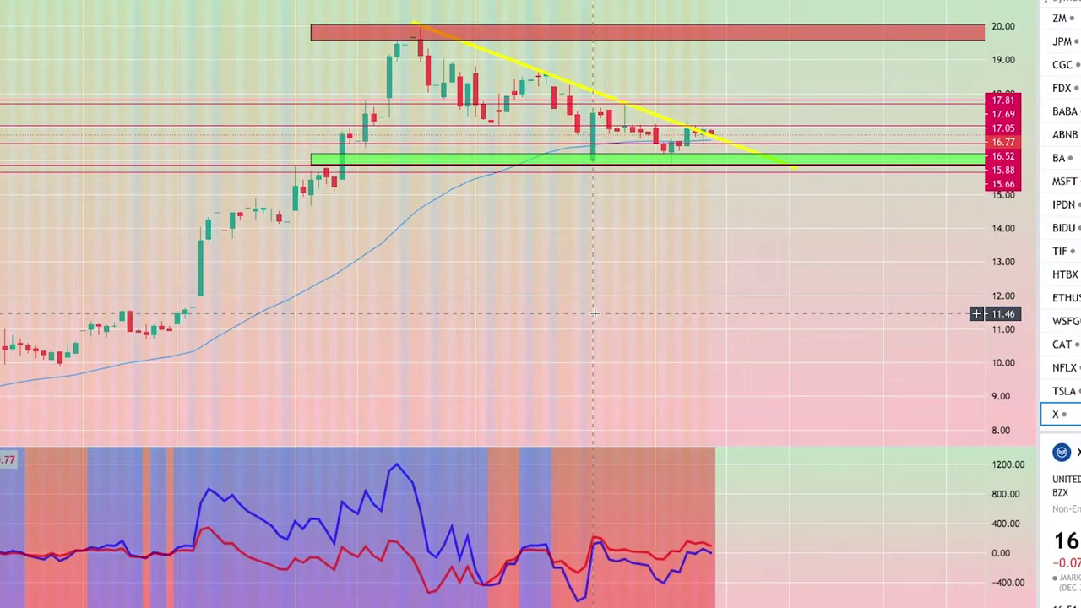
pyautogui.moveTo(634, 232); pyautogui.dragTo(467, 232)
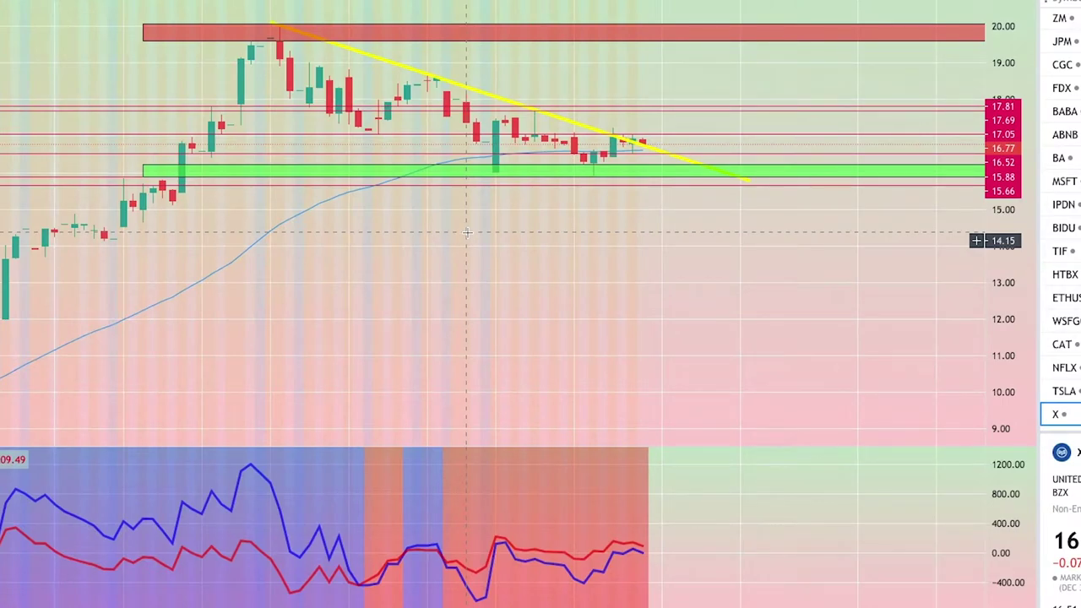
pyautogui.scroll(1, 467, 236)
pyautogui.moveTo(408, 270); pyautogui.dragTo(638, 289)
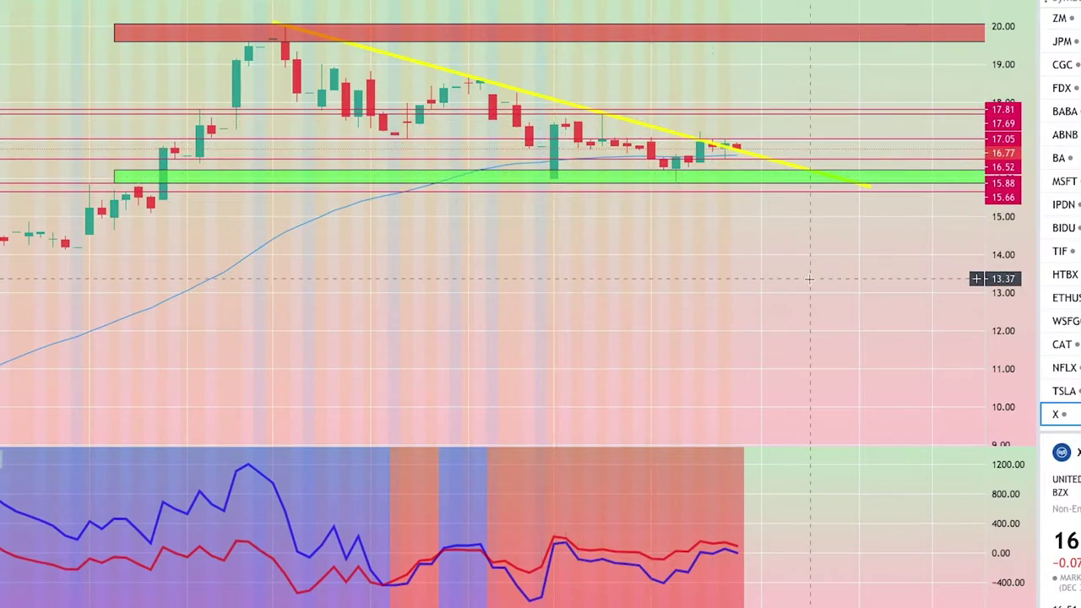
pyautogui.hscroll(5, 830, 292)
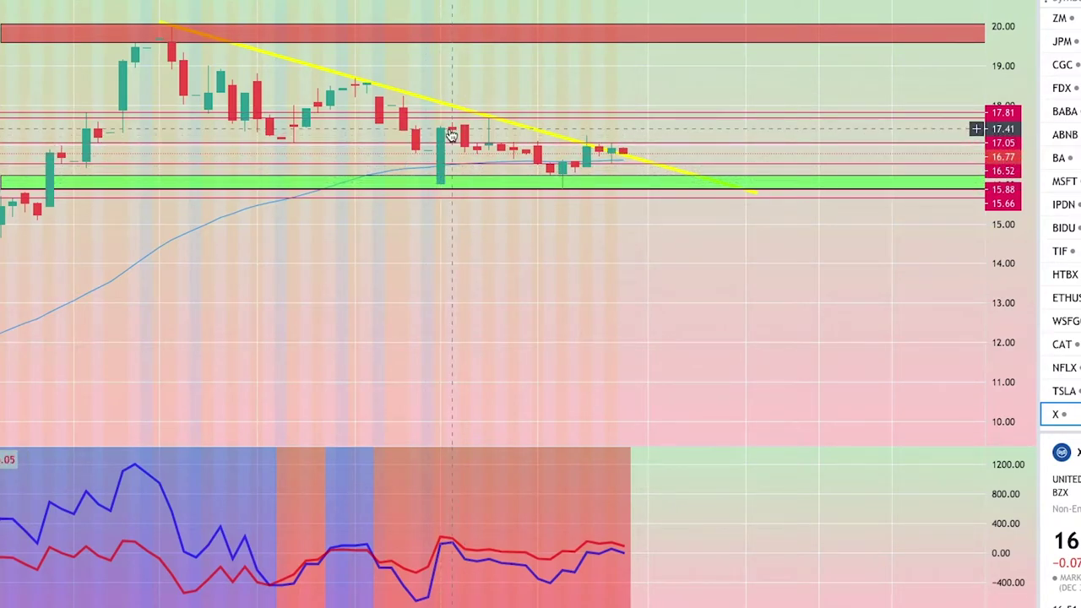
pyautogui.click(560, 185)
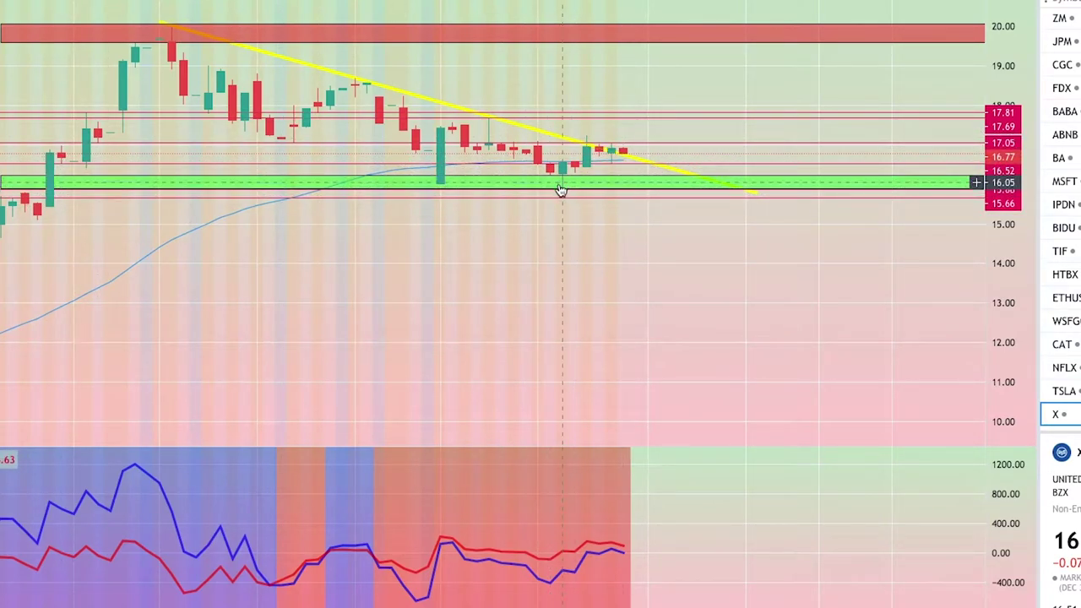
pyautogui.moveTo(619, 137); pyautogui.dragTo(622, 138)
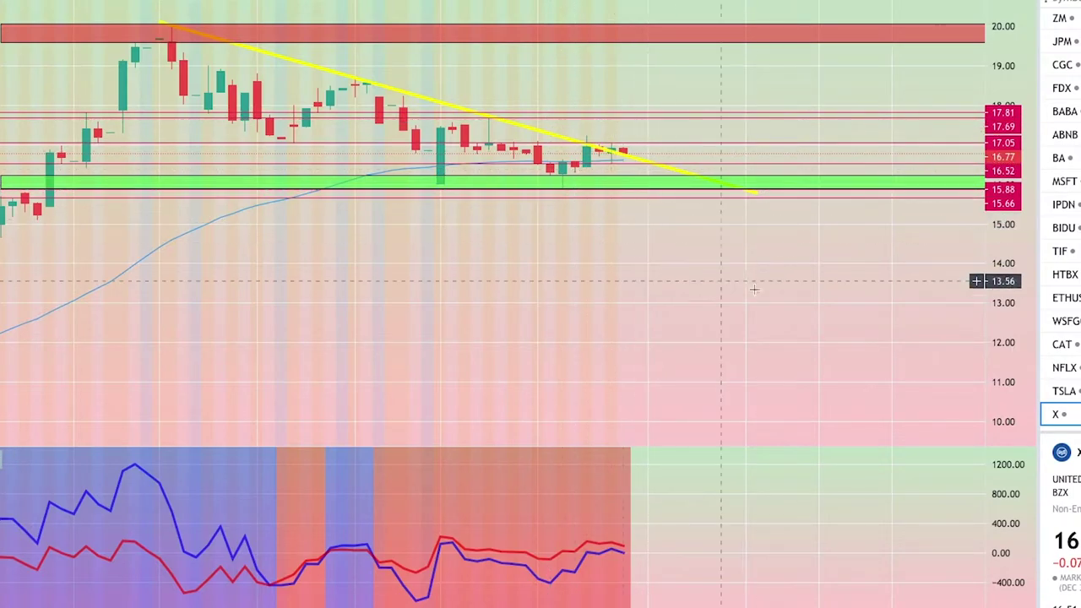
pyautogui.hscroll(-3, 784, 288)
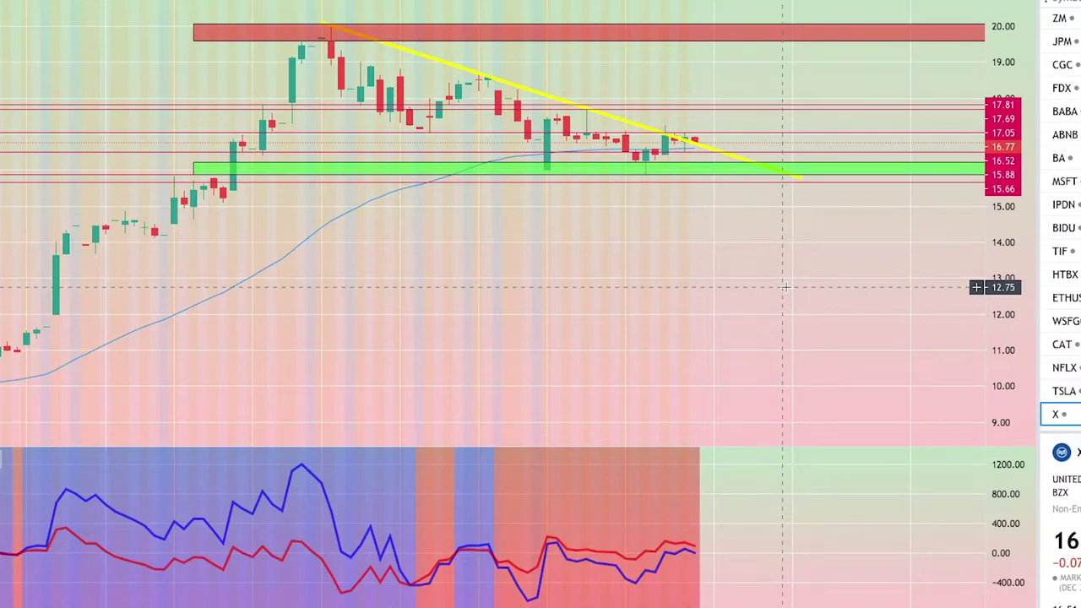
pyautogui.scroll(-3, 789, 286)
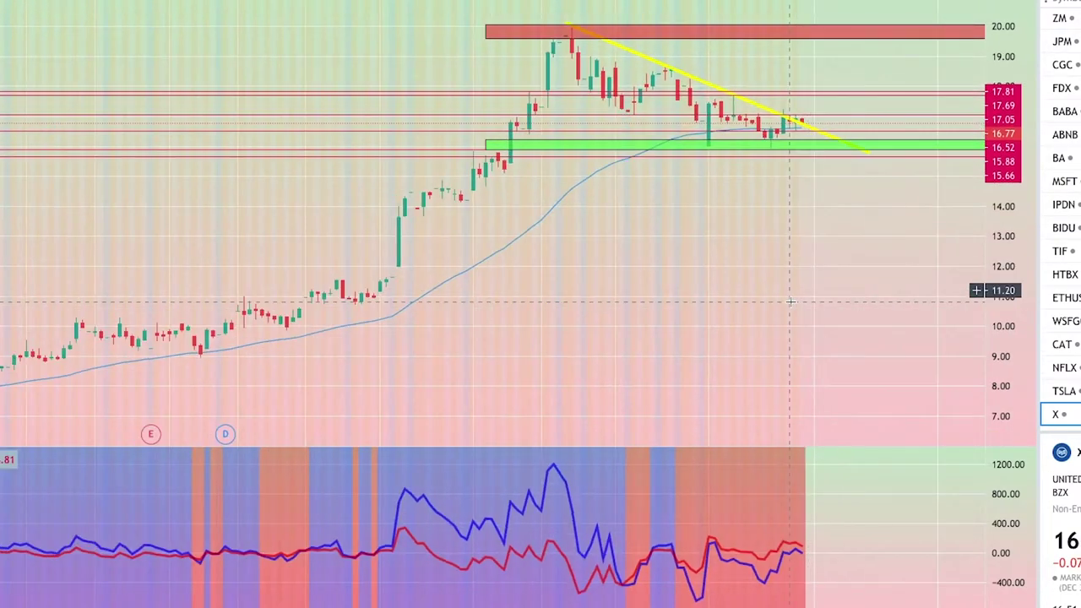
pyautogui.scroll(1, 827, 270)
pyautogui.scroll(1, 828, 270)
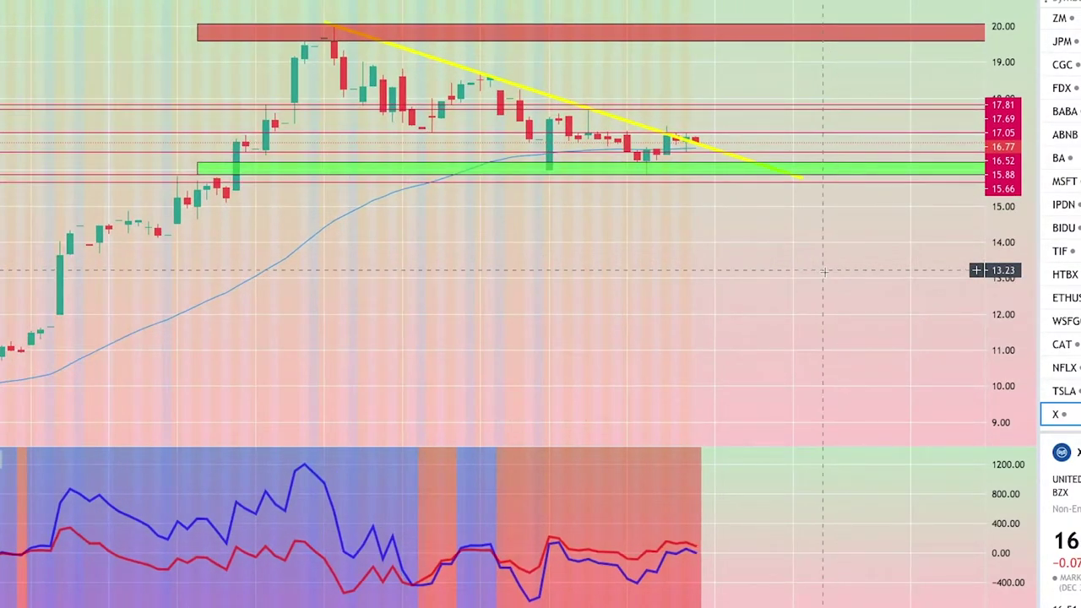
pyautogui.hscroll(2, 811, 287)
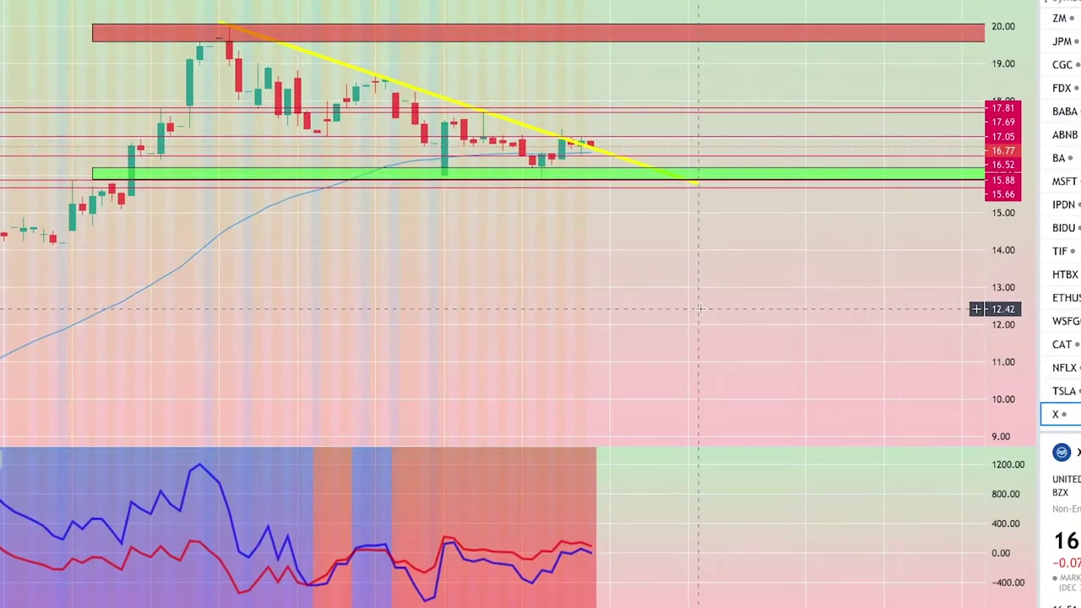
pyautogui.hscroll(-4, 699, 309)
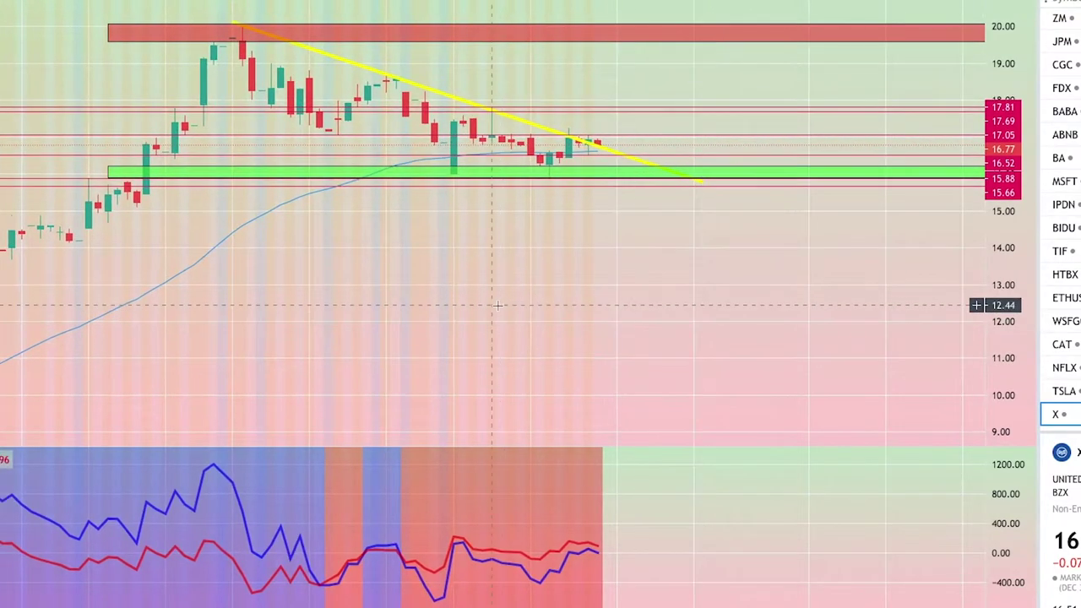
pyautogui.hscroll(3, 733, 299)
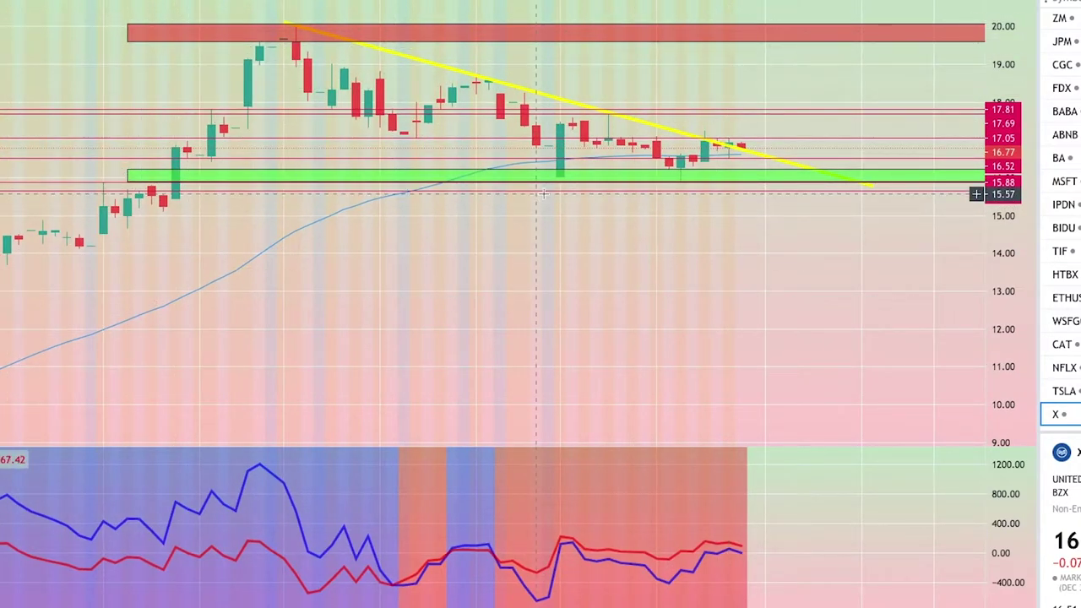
pyautogui.hscroll(3, 685, 233)
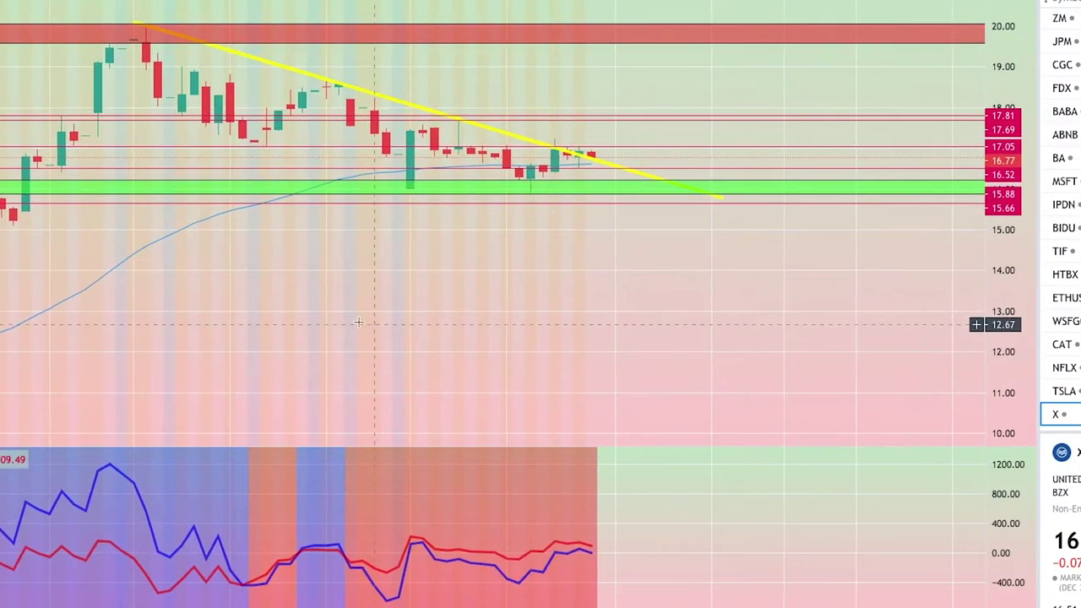
pyautogui.moveTo(290, 330); pyautogui.dragTo(813, 329)
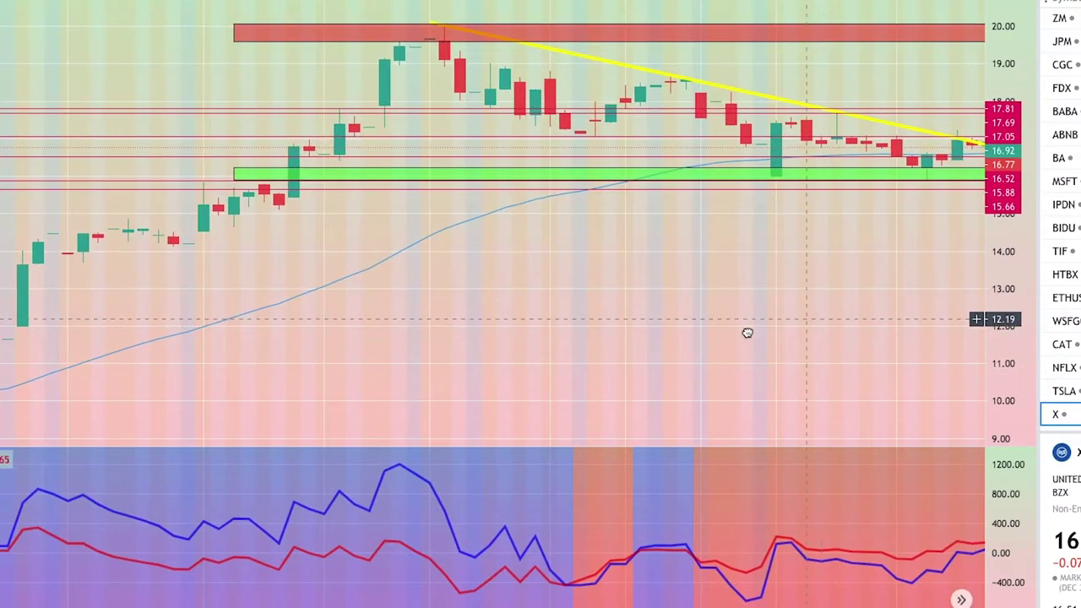
pyautogui.moveTo(747, 333); pyautogui.dragTo(596, 367)
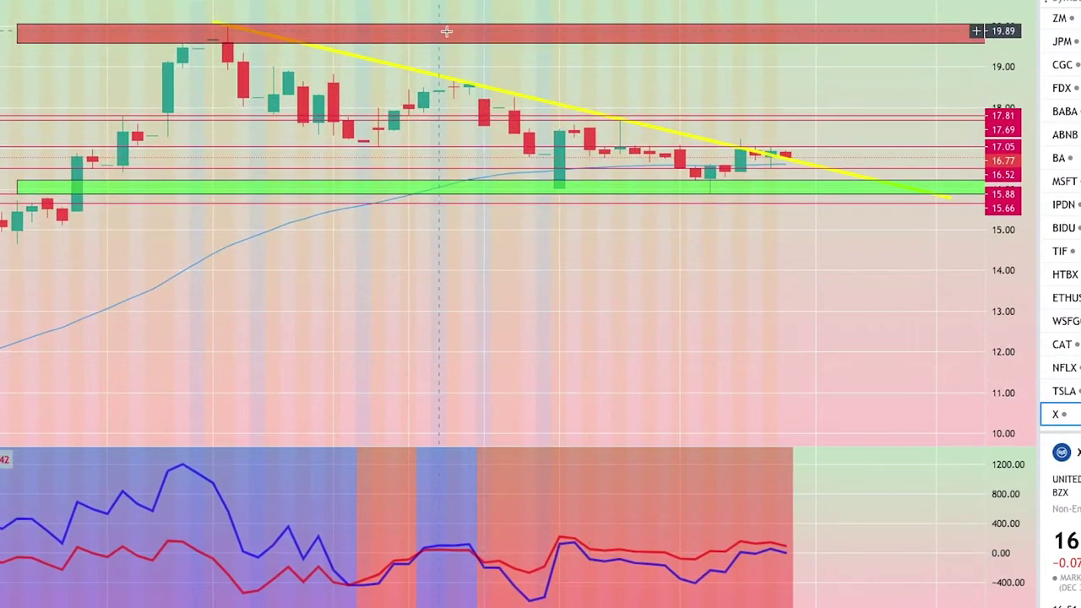
pyautogui.click(228, 32)
pyautogui.click(117, 54)
pyautogui.moveTo(701, 288); pyautogui.dragTo(591, 313)
pyautogui.scroll(-2, 592, 313)
pyautogui.scroll(1, 585, 318)
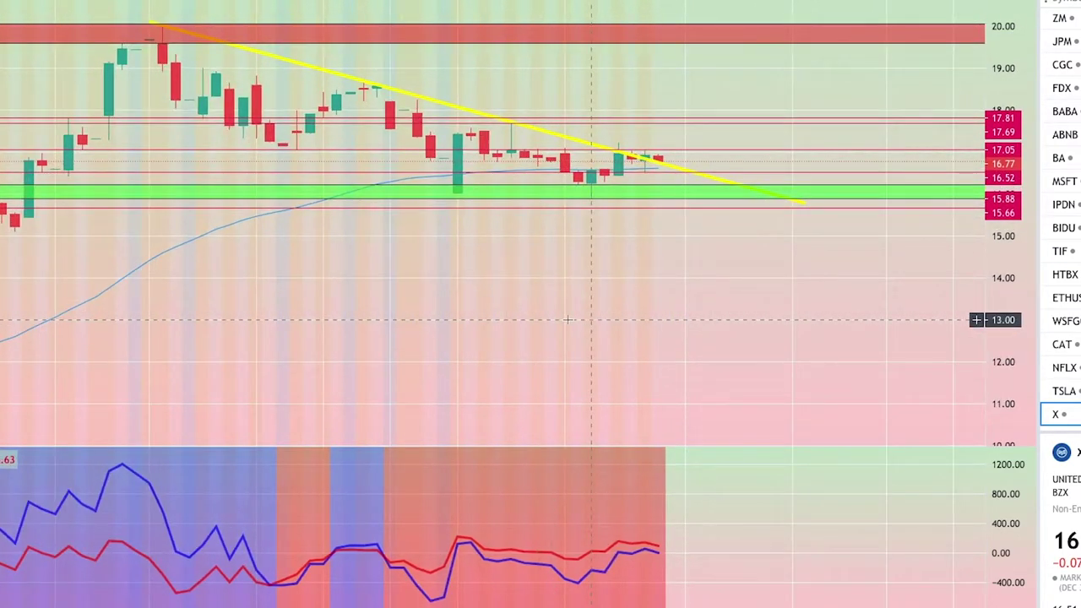
pyautogui.moveTo(537, 291); pyautogui.dragTo(681, 289)
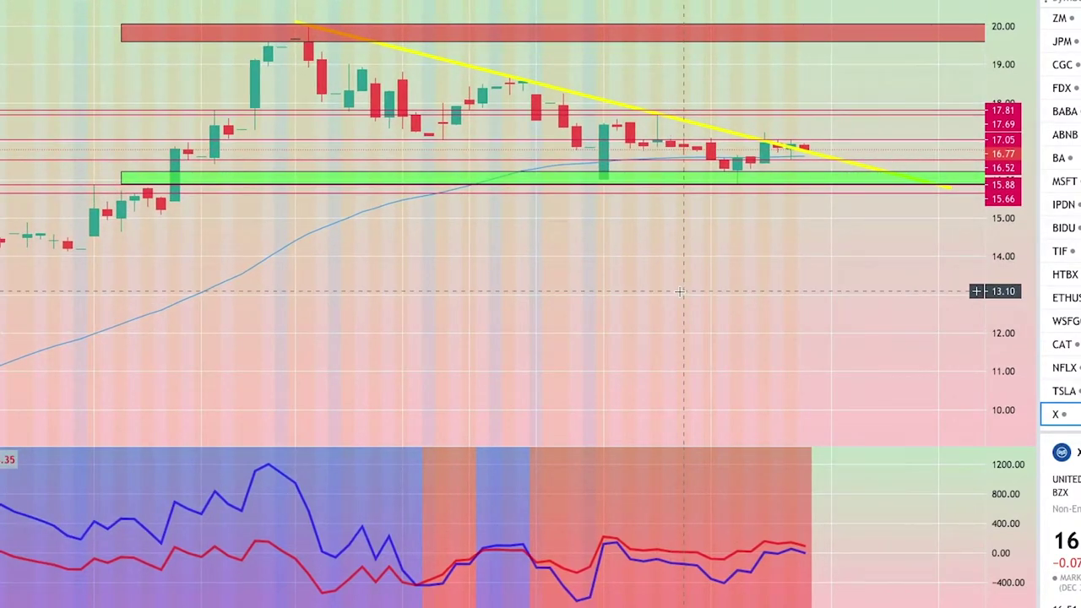
pyautogui.moveTo(694, 288); pyautogui.dragTo(550, 332)
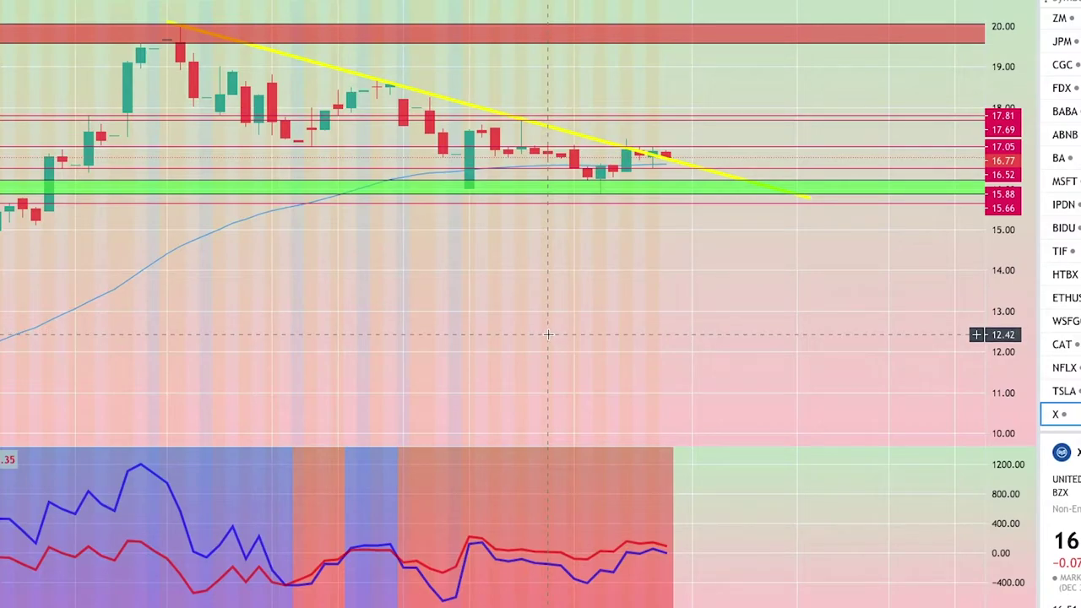
pyautogui.moveTo(548, 334); pyautogui.dragTo(715, 350)
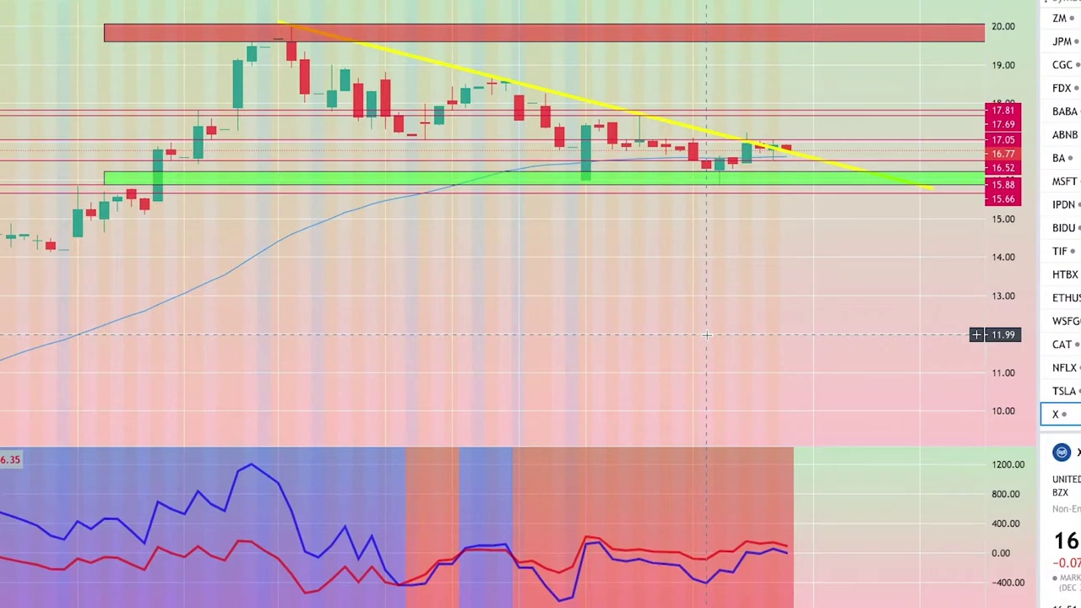
pyautogui.scroll(1, 706, 335)
pyautogui.moveTo(706, 336); pyautogui.dragTo(597, 351)
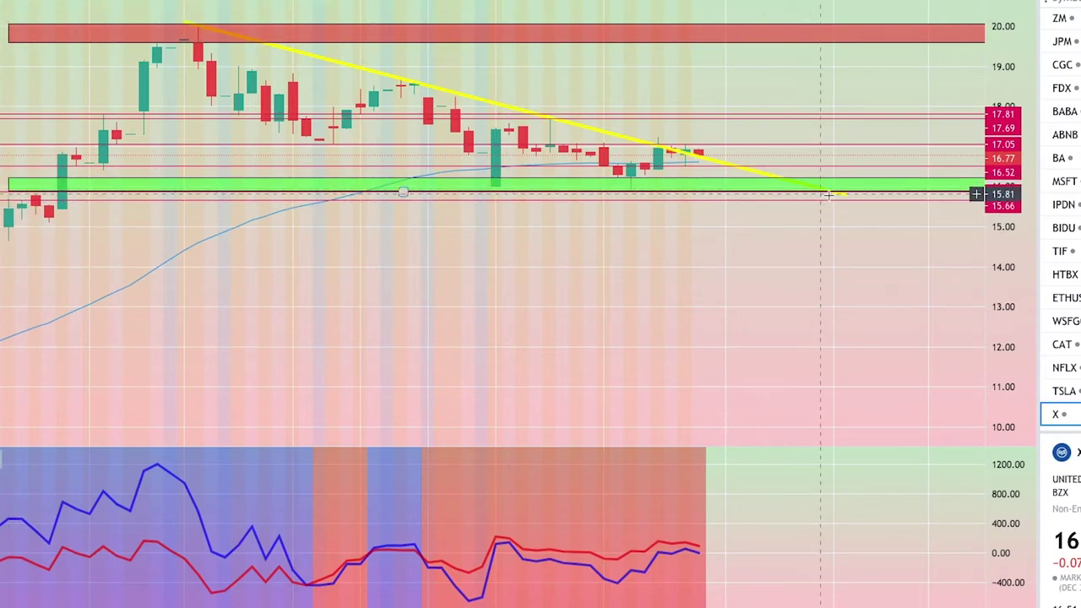
# Step: Align the levels to the green zone's edges, top at 16.32, and draw a yellow line near 15.74 below it
pyautogui.moveTo(410, 189); pyautogui.dragTo(73, 190)
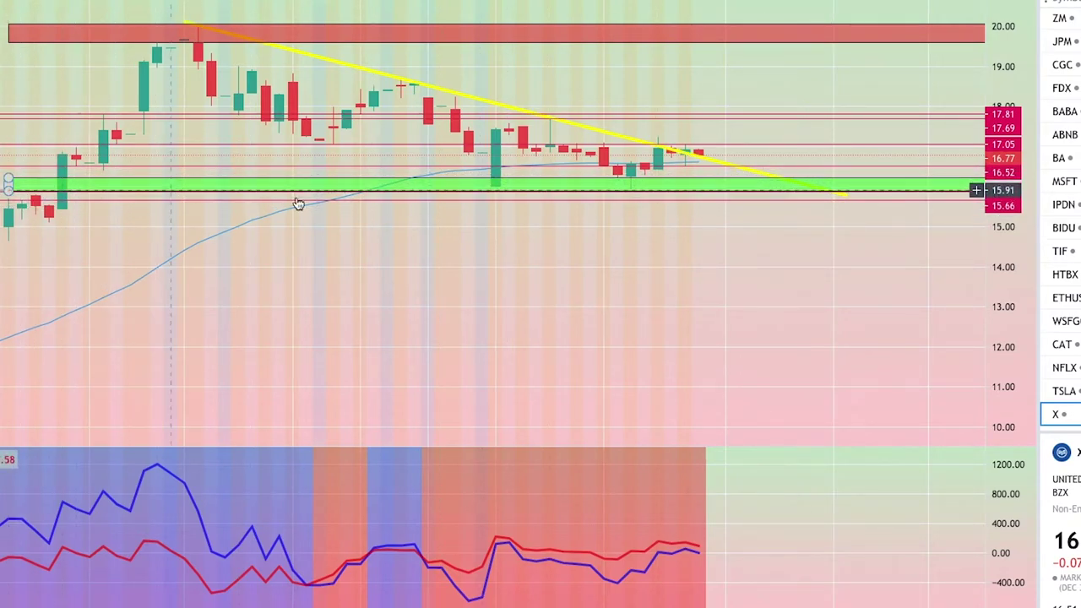
pyautogui.click(885, 261)
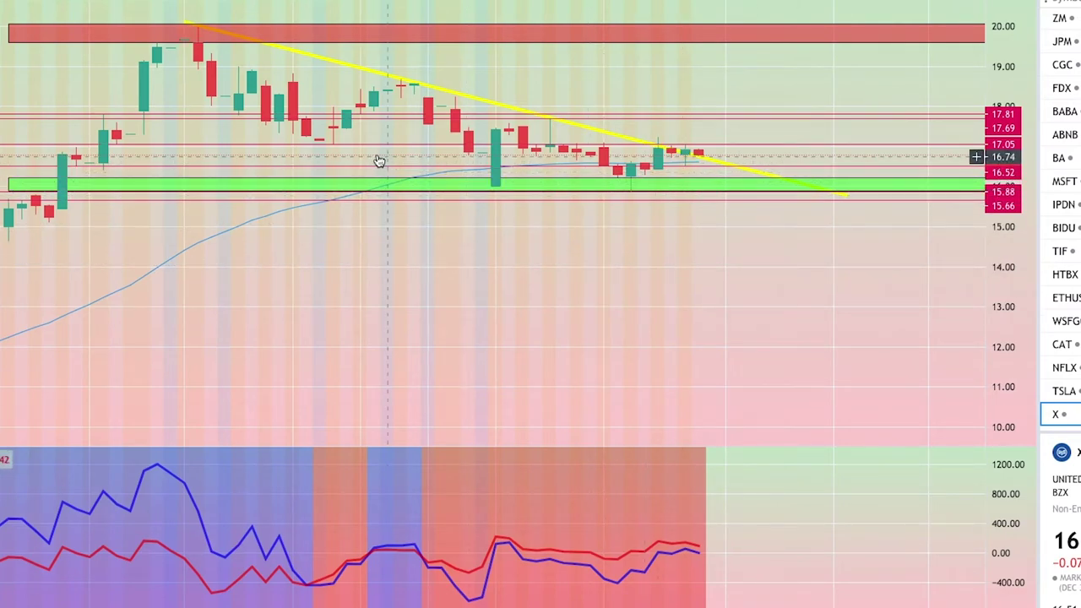
pyautogui.click(376, 184)
pyautogui.moveTo(376, 183); pyautogui.dragTo(846, 183)
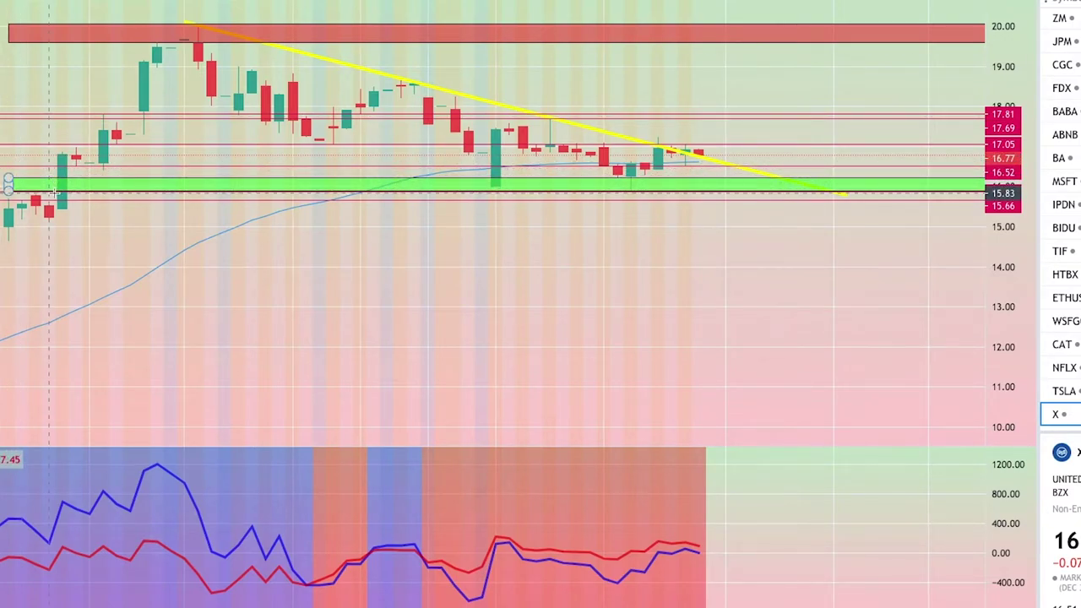
pyautogui.moveTo(54, 193); pyautogui.dragTo(849, 194)
pyautogui.scroll(-5, 518, 282)
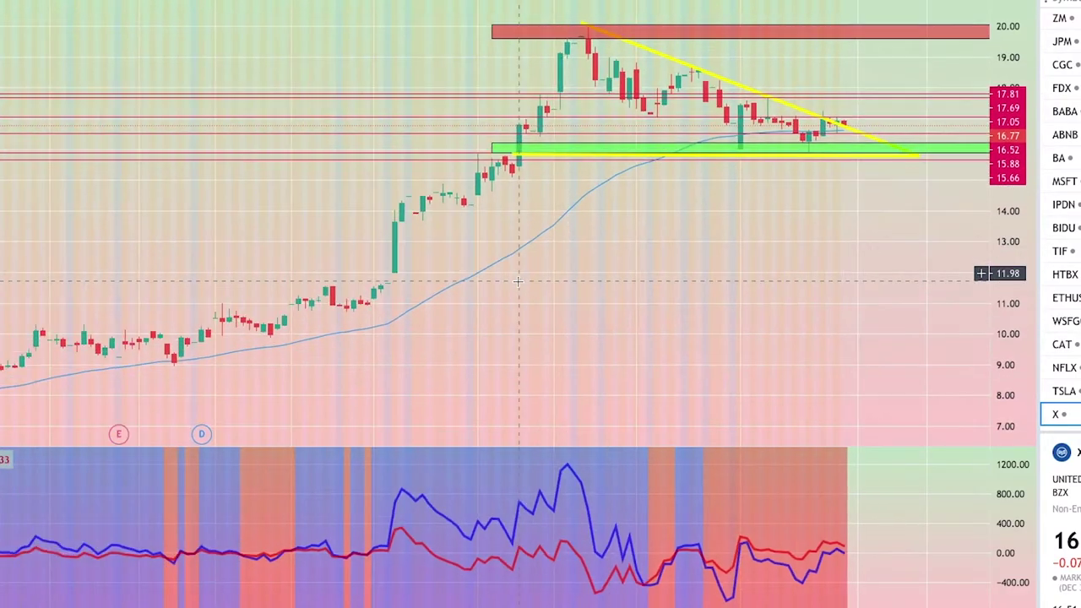
pyautogui.scroll(-5, 517, 281)
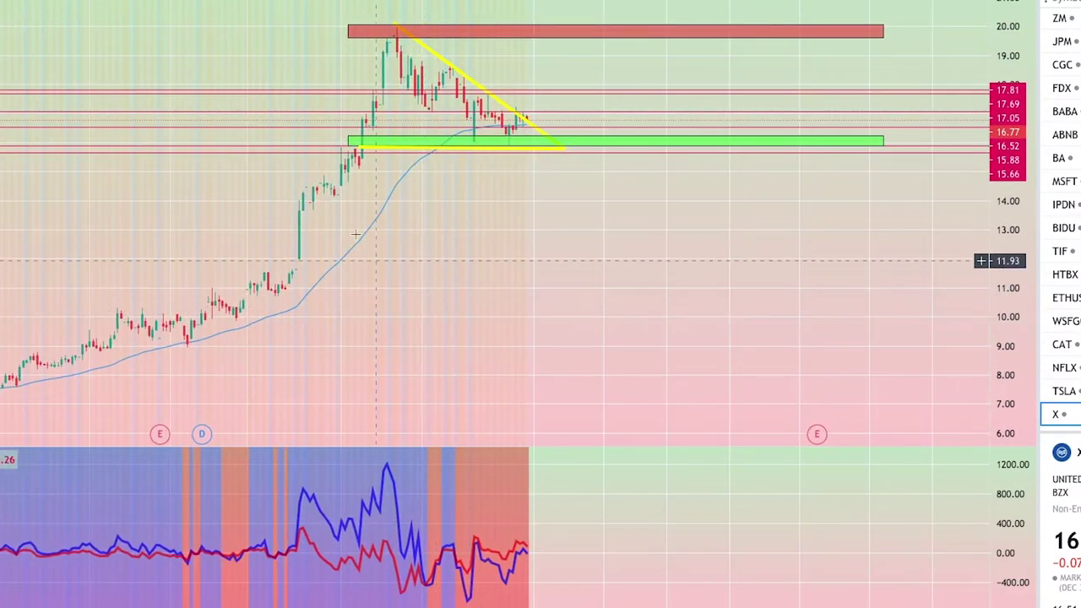
pyautogui.scroll(2, 361, 243)
pyautogui.moveTo(219, 254); pyautogui.dragTo(628, 283)
pyautogui.scroll(2, 629, 184)
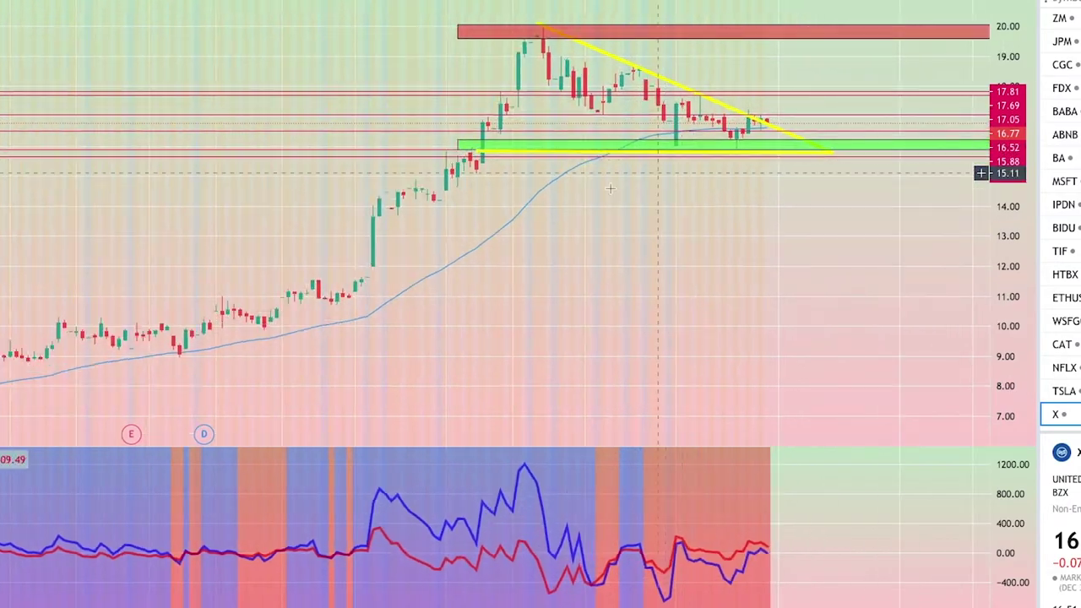
pyautogui.scroll(2, 628, 184)
pyautogui.scroll(4, 685, 279)
pyautogui.moveTo(685, 279); pyautogui.dragTo(637, 311)
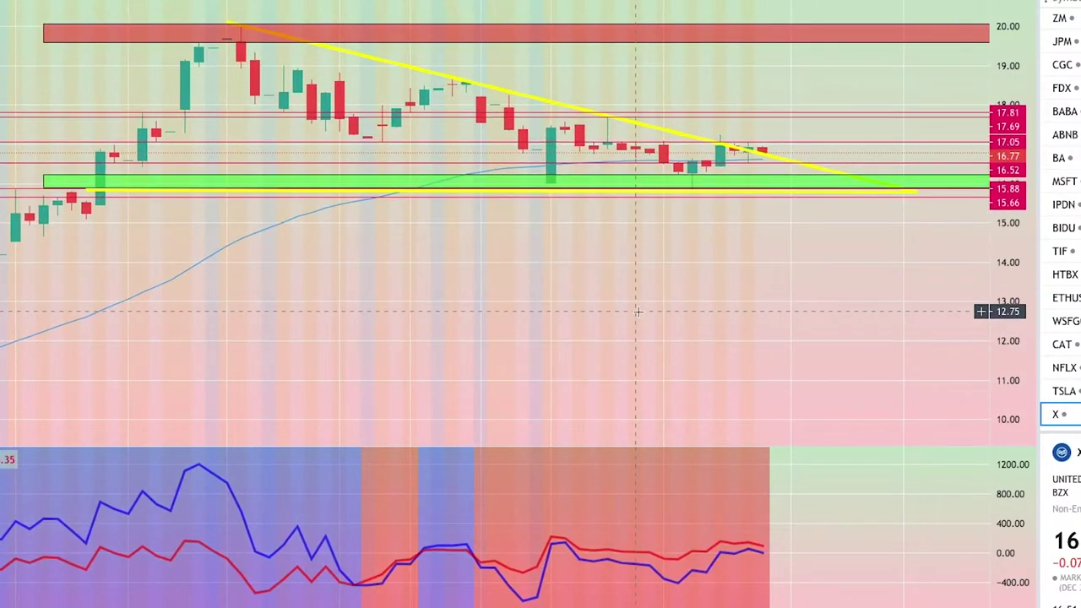
pyautogui.moveTo(638, 311); pyautogui.dragTo(572, 282)
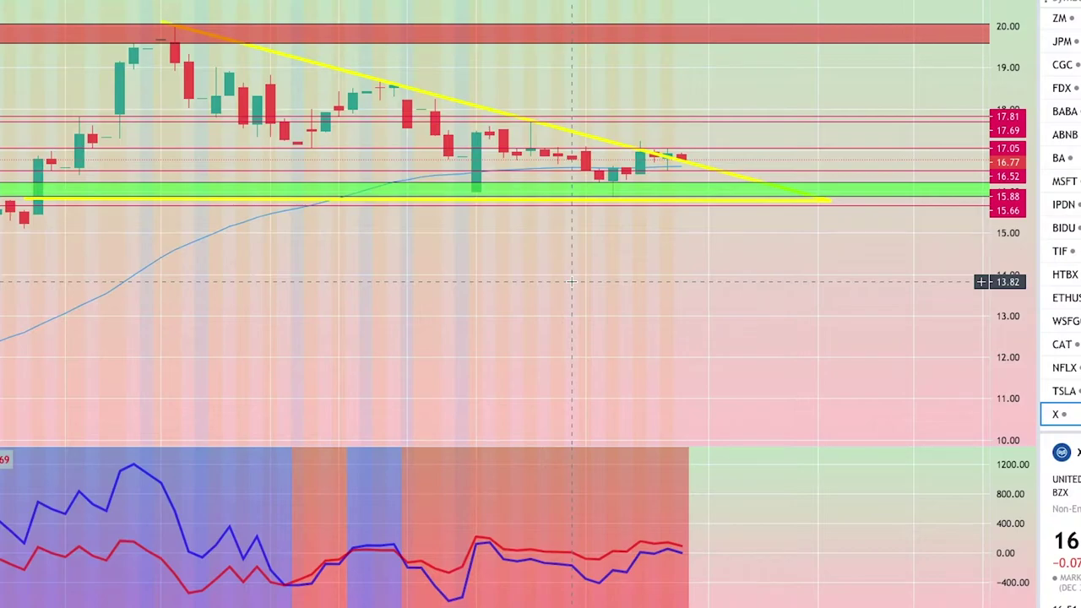
pyautogui.scroll(-2, 577, 287)
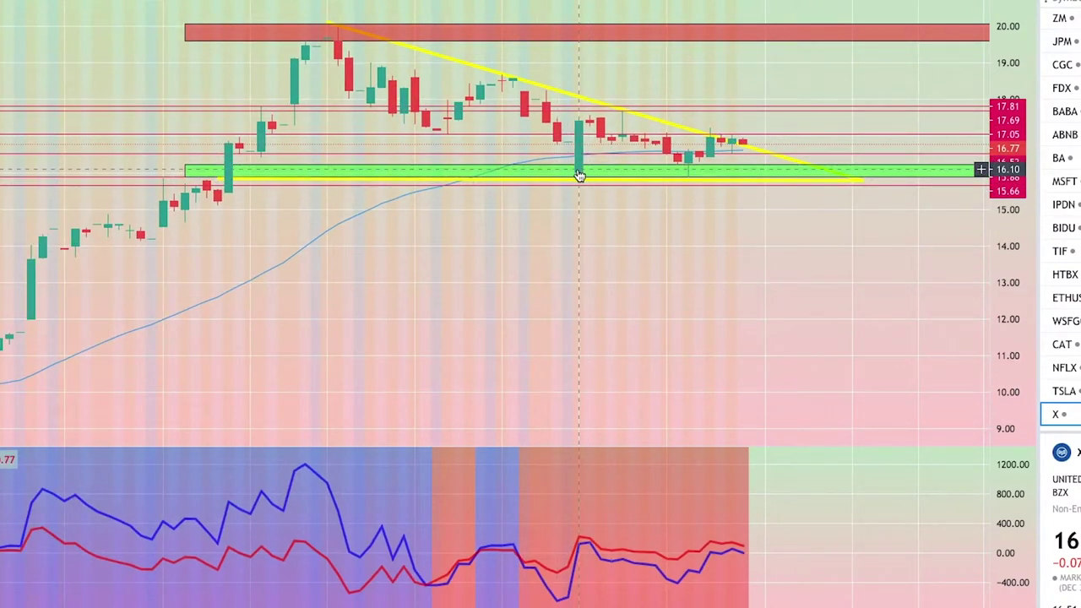
pyautogui.scroll(2, 731, 253)
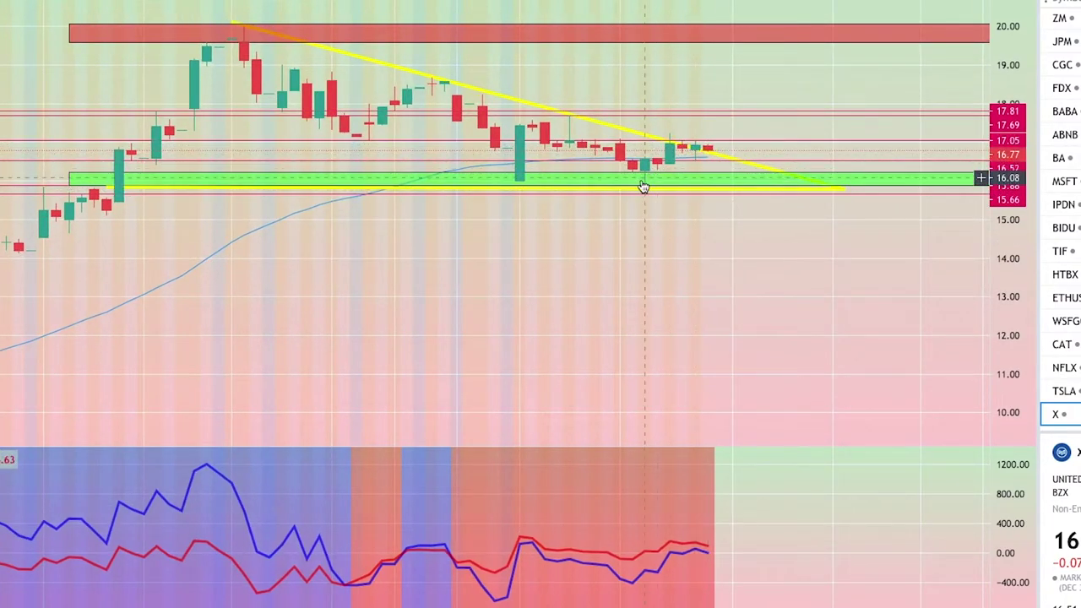
pyautogui.moveTo(757, 170)
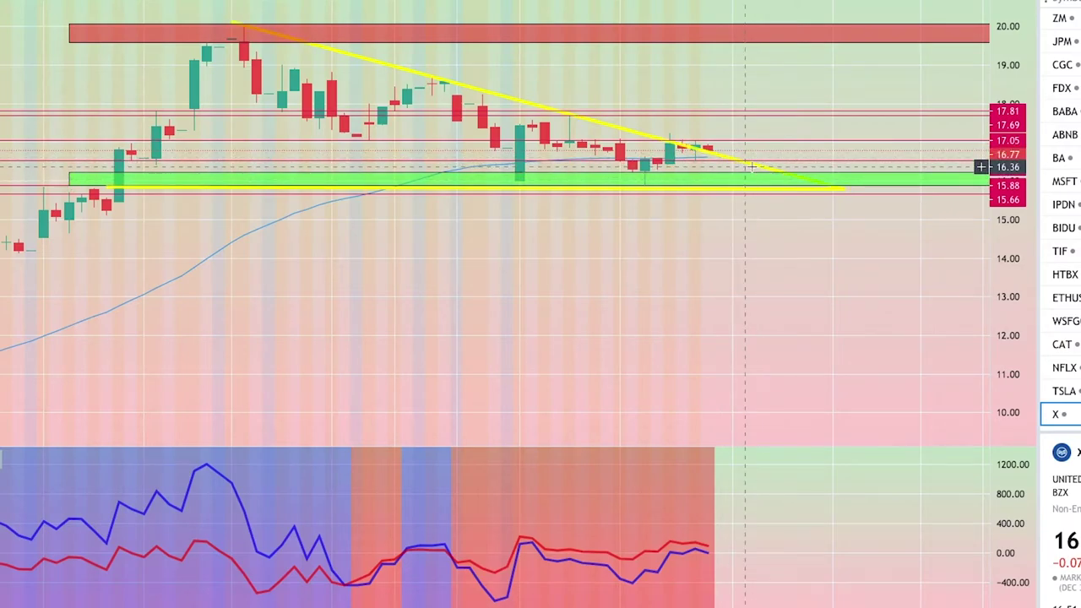
pyautogui.click(746, 188)
pyautogui.scroll(2, 730, 245)
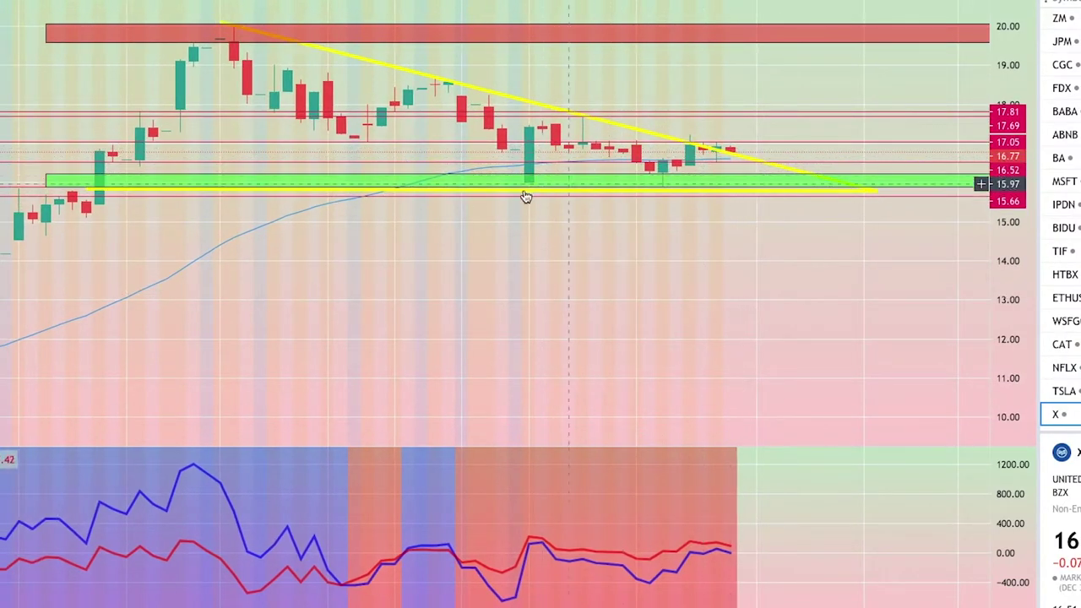
pyautogui.rightClick(181, 271)
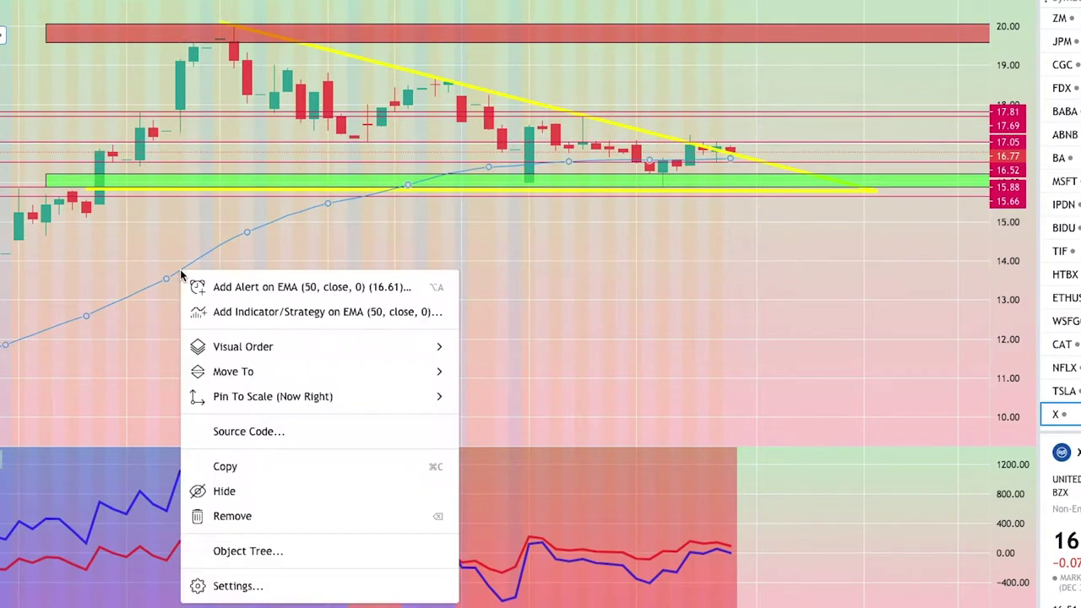
pyautogui.click(245, 588)
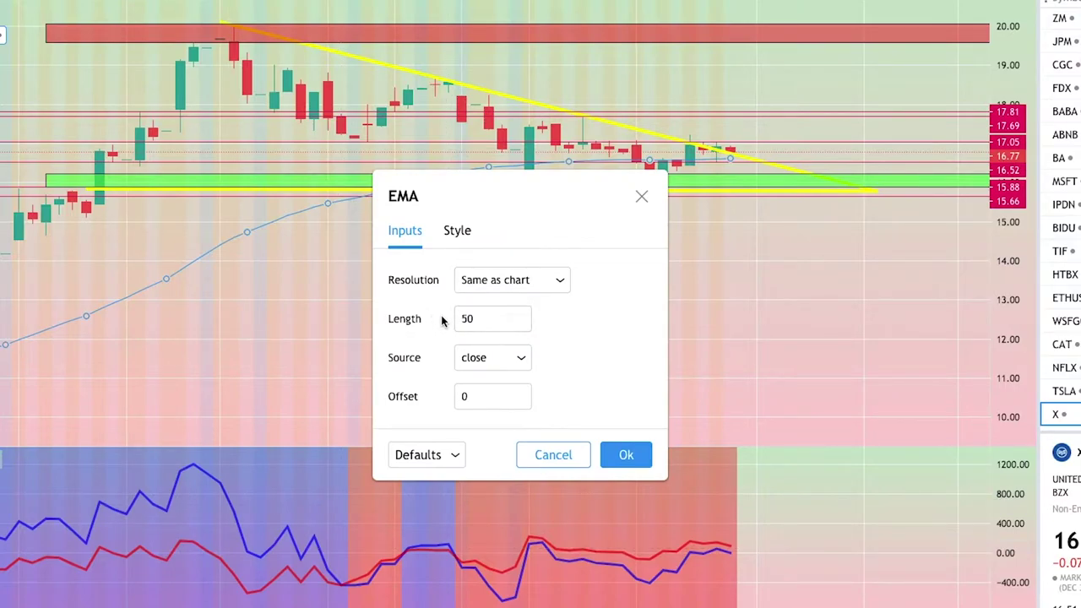
pyautogui.click(630, 457)
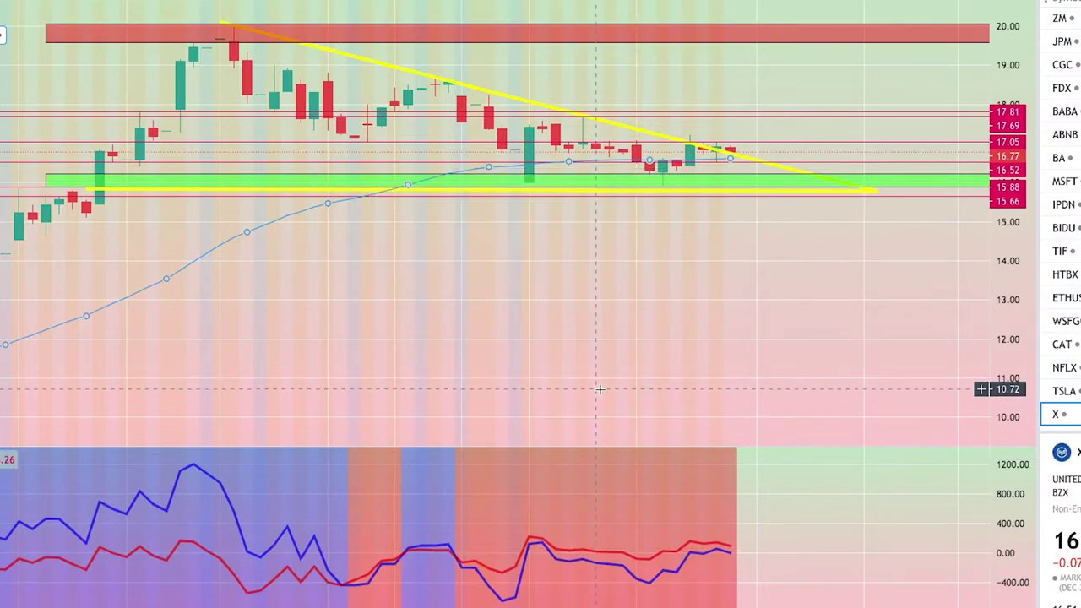
pyautogui.scroll(-5, 599, 390)
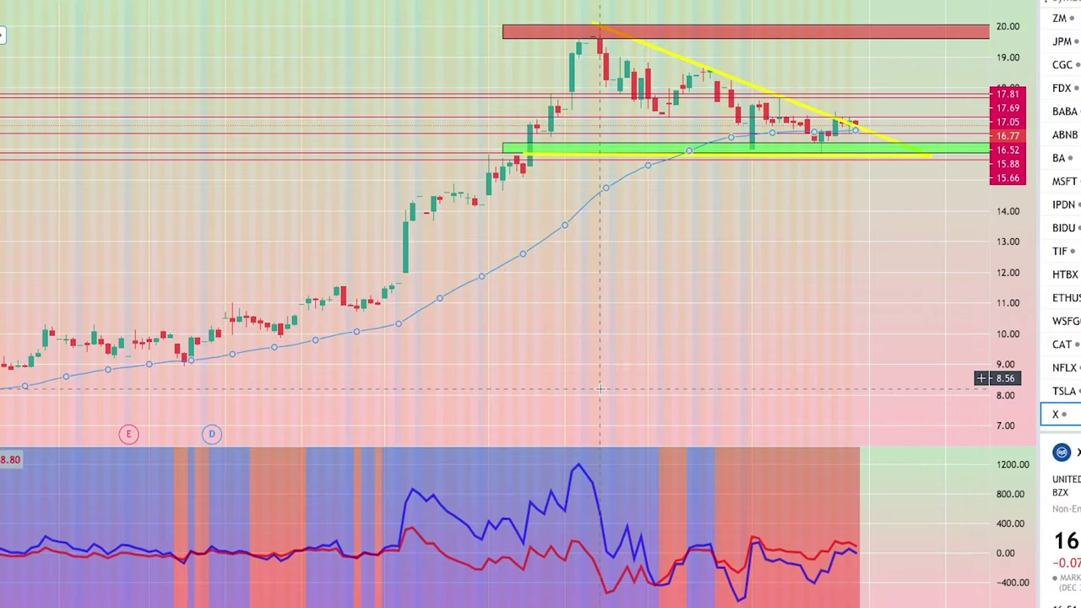
pyautogui.scroll(5, 519, 304)
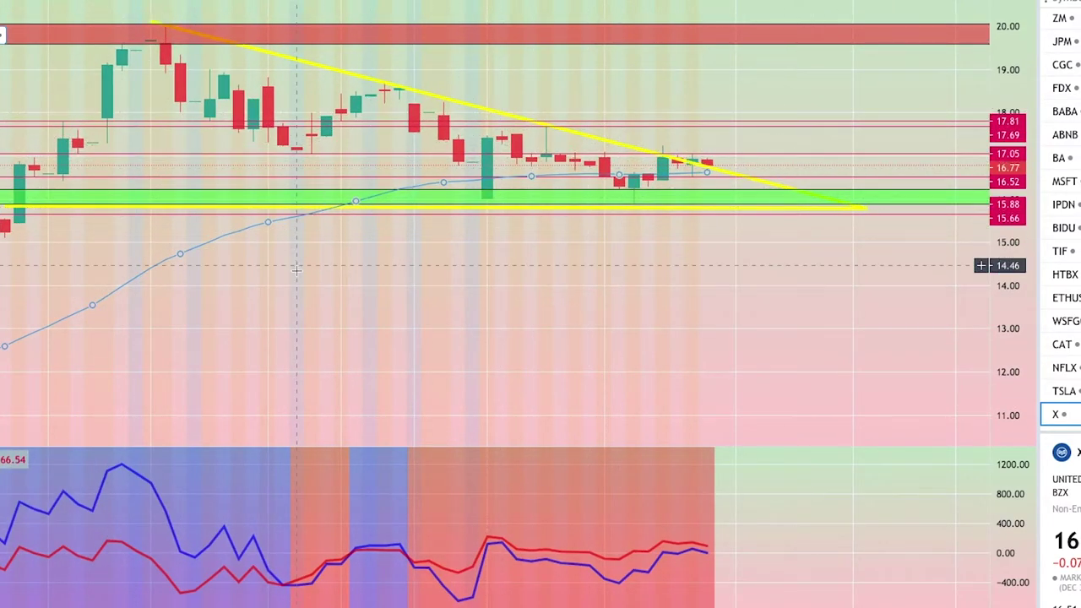
pyautogui.scroll(-3, 473, 271)
pyautogui.scroll(3, 380, 212)
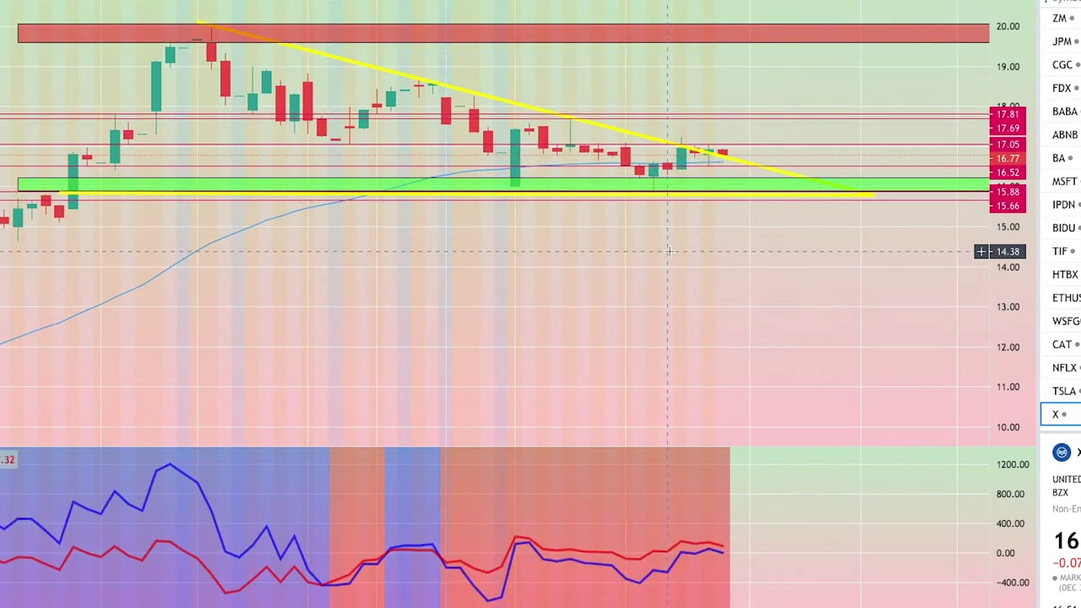
pyautogui.scroll(-2, 668, 251)
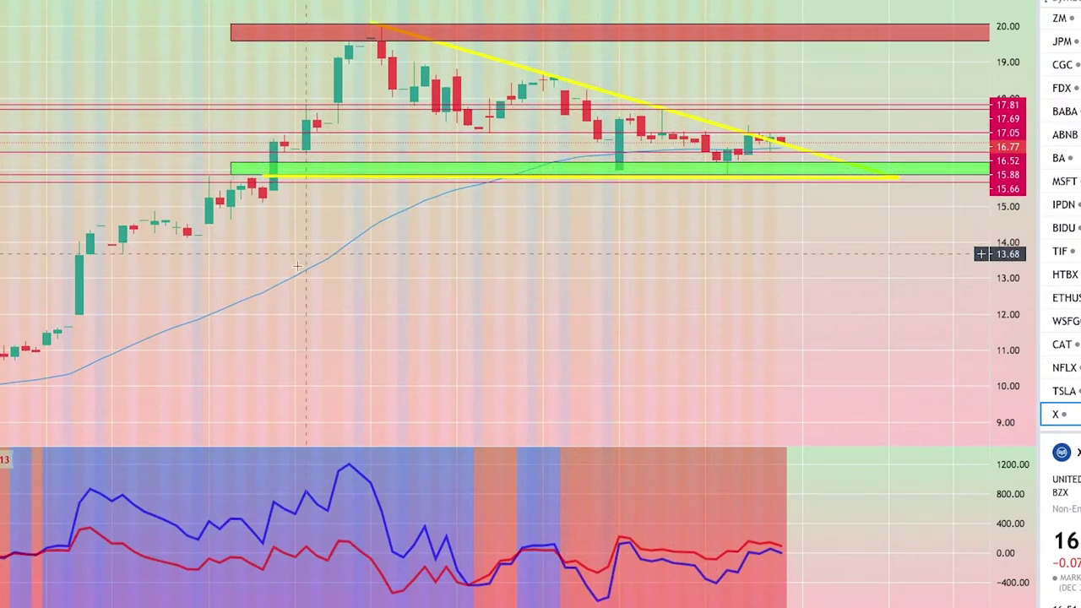
pyautogui.scroll(-3, 297, 270)
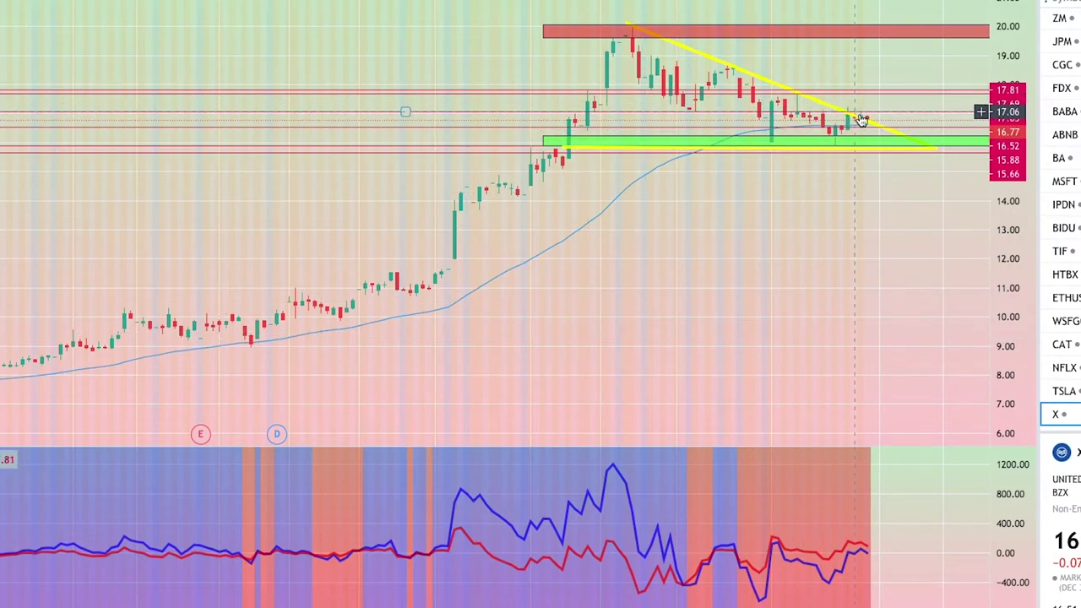
pyautogui.scroll(2, 844, 135)
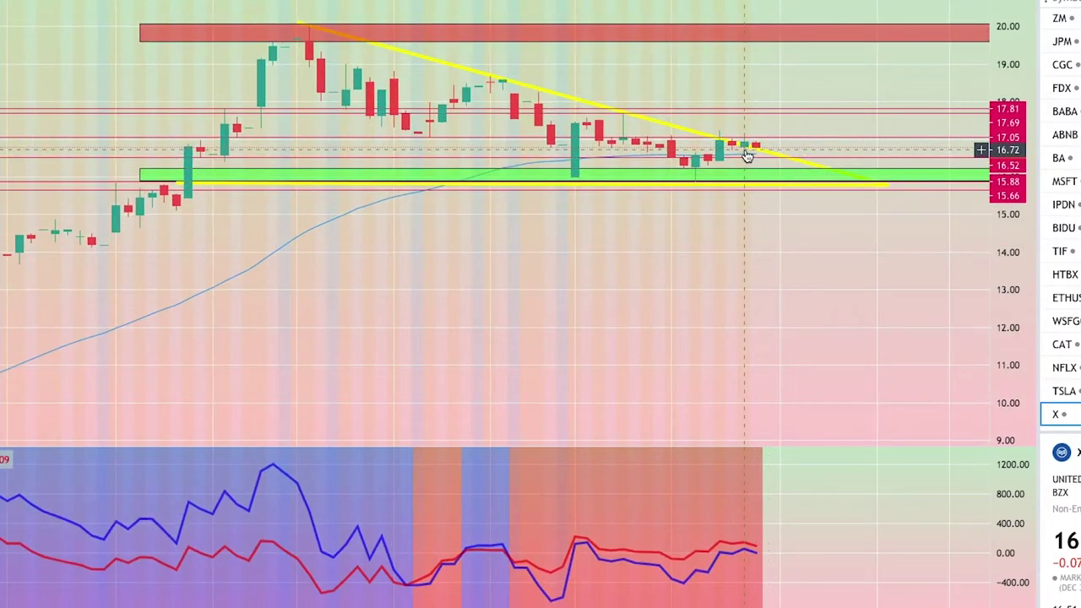
pyautogui.scroll(1, 748, 155)
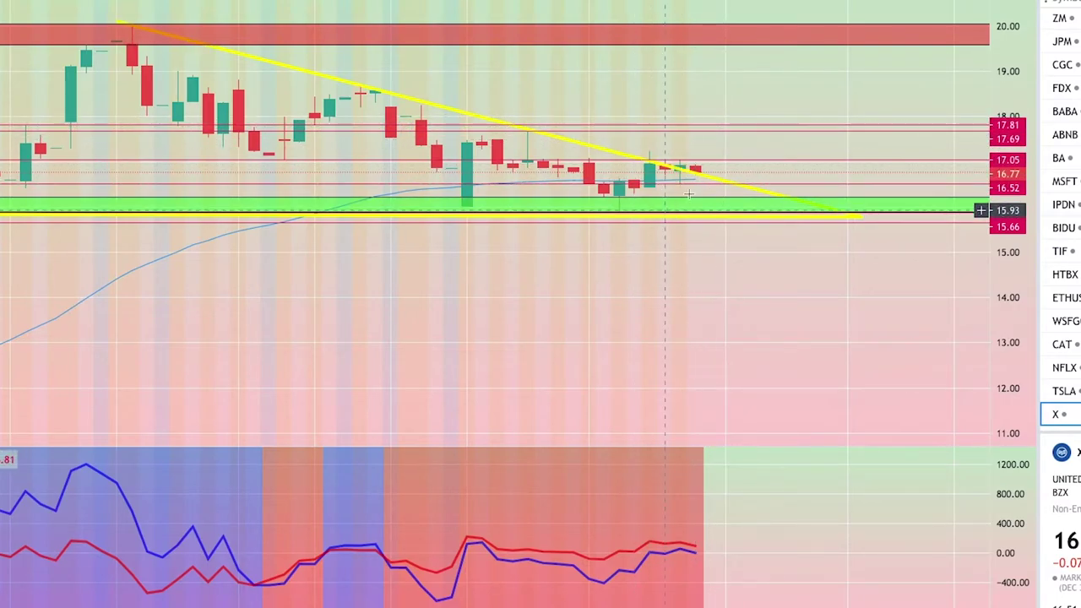
pyautogui.scroll(-1, 668, 459)
pyautogui.scroll(-1, 672, 452)
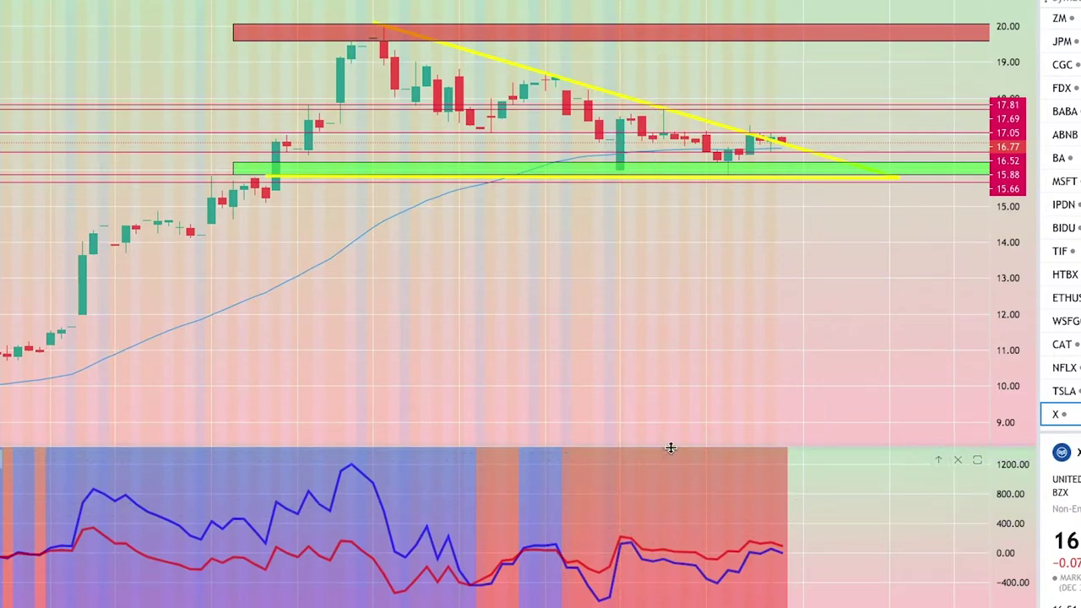
pyautogui.scroll(2, 909, 282)
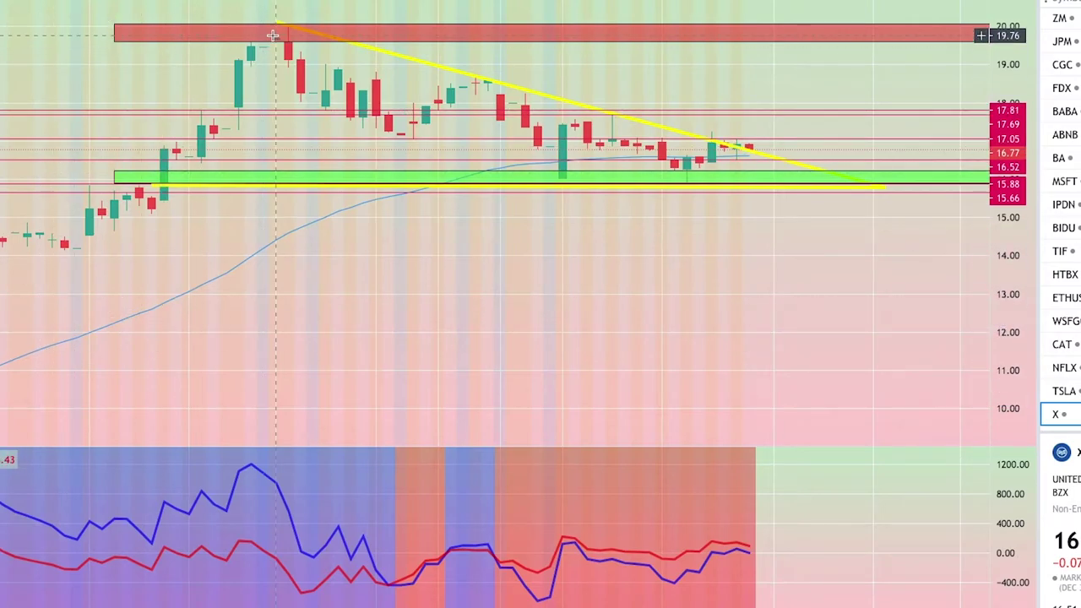
pyautogui.scroll(1, 752, 271)
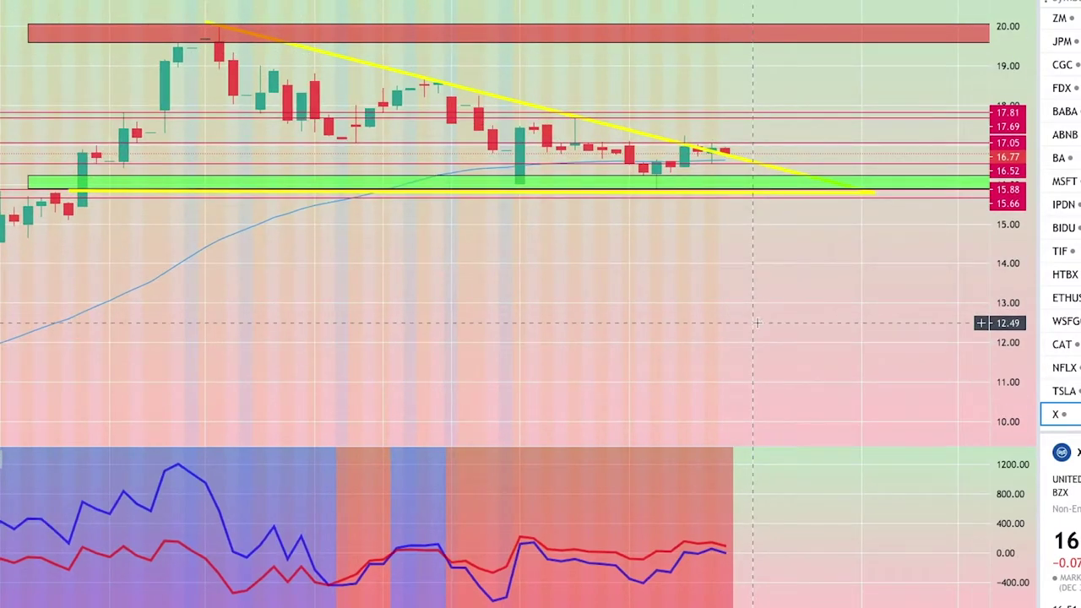
pyautogui.scroll(1, 756, 323)
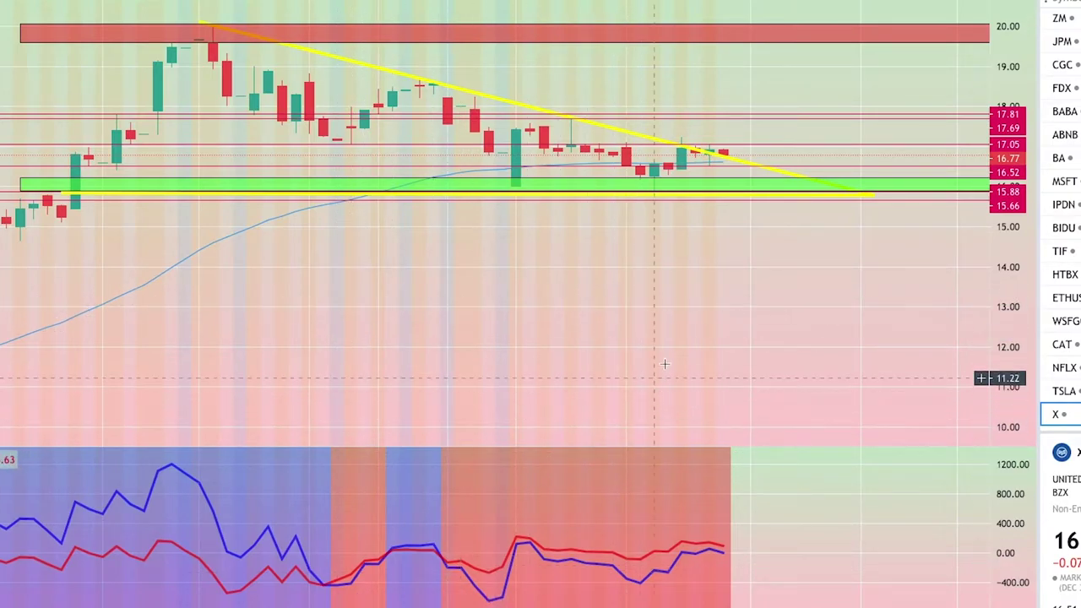
pyautogui.scroll(1, 743, 304)
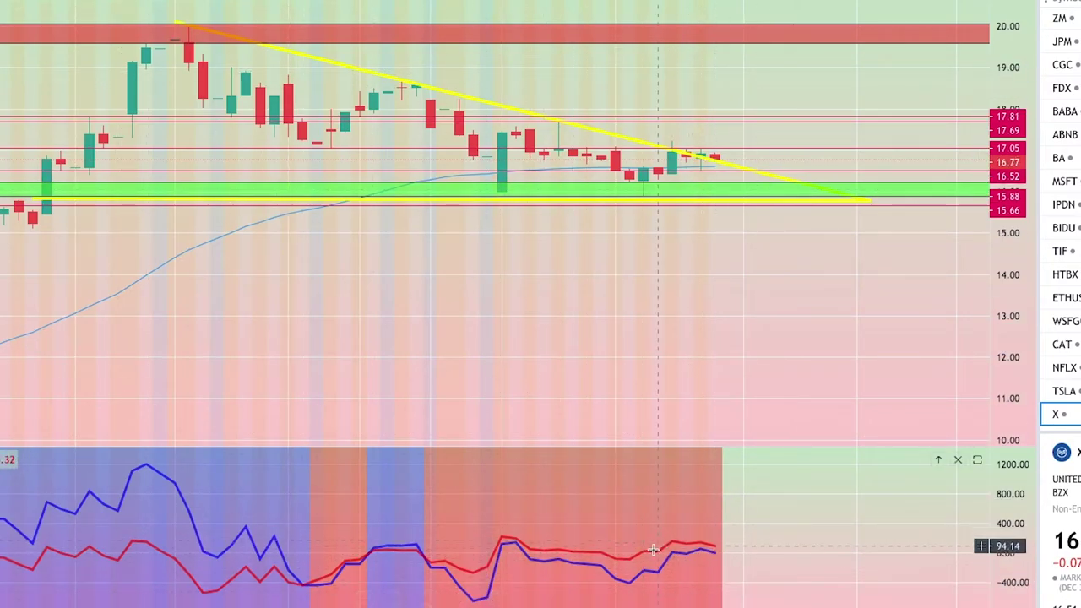
pyautogui.scroll(-5, 582, 565)
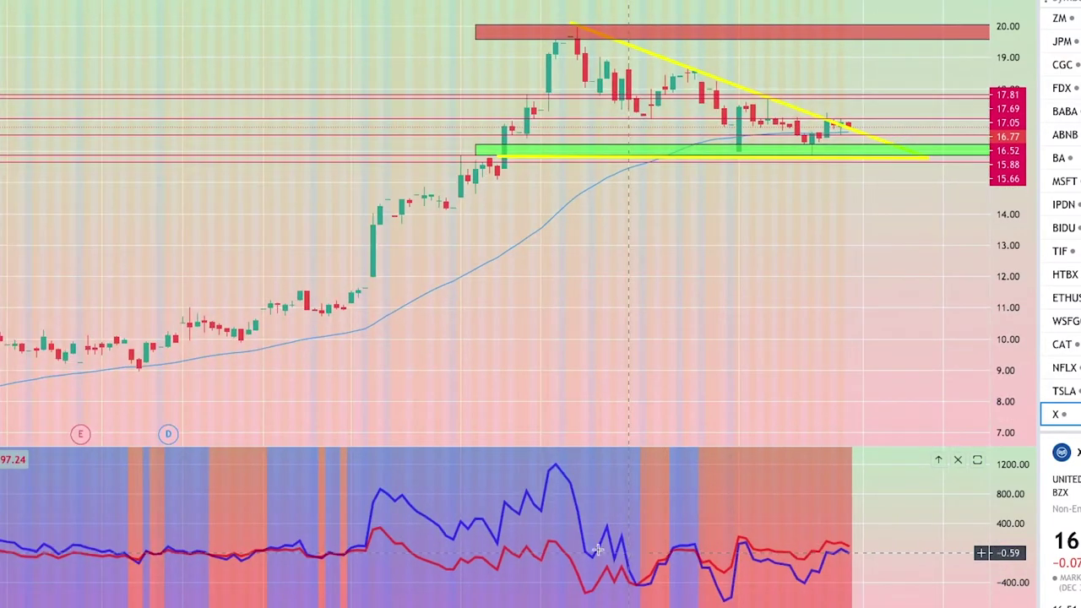
pyautogui.moveTo(290, 535); pyautogui.dragTo(505, 541)
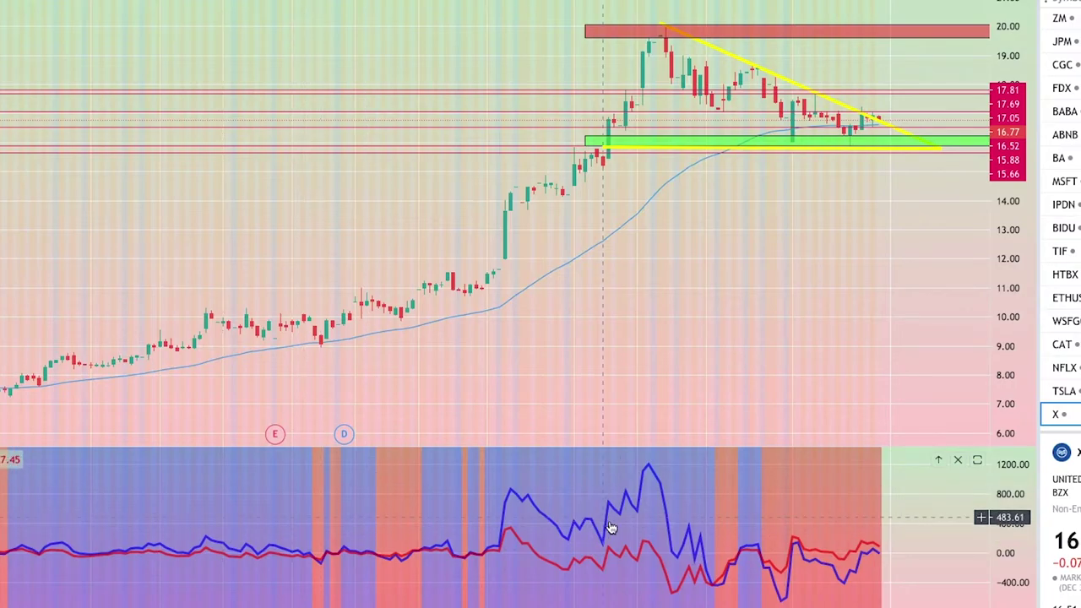
pyautogui.scroll(4, 723, 523)
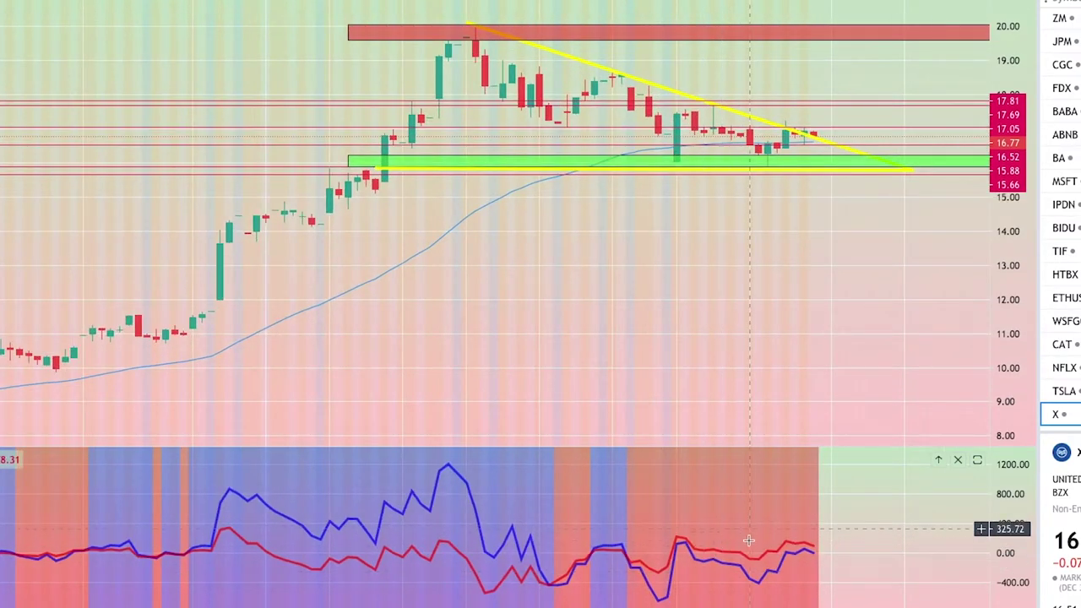
pyautogui.scroll(-2, 803, 547)
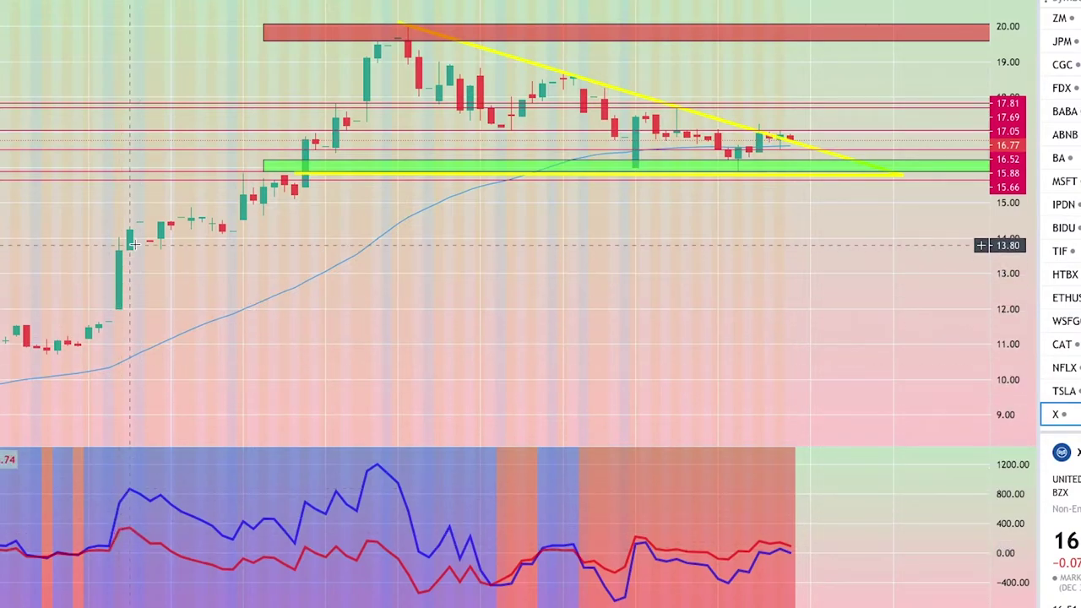
pyautogui.scroll(2, 702, 473)
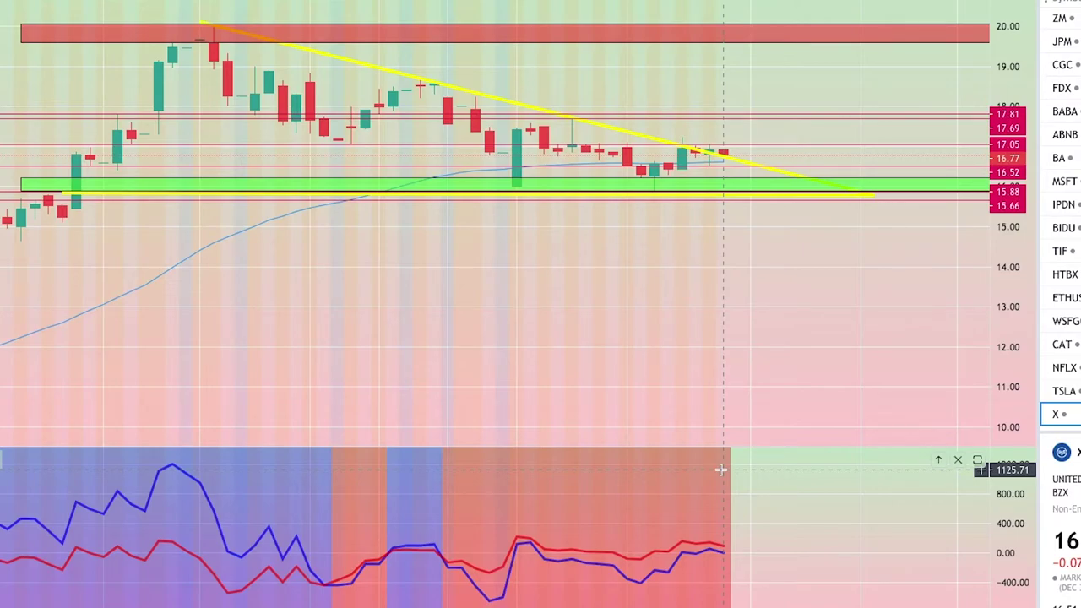
pyautogui.scroll(2, 710, 397)
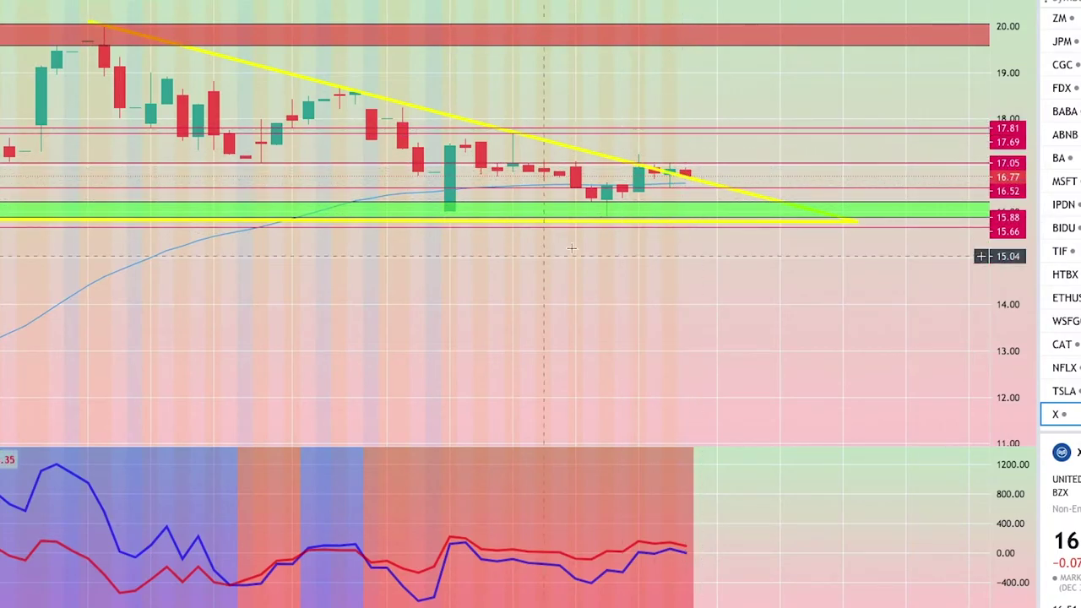
pyautogui.scroll(-1, 612, 384)
pyautogui.moveTo(752, 385); pyautogui.dragTo(671, 341)
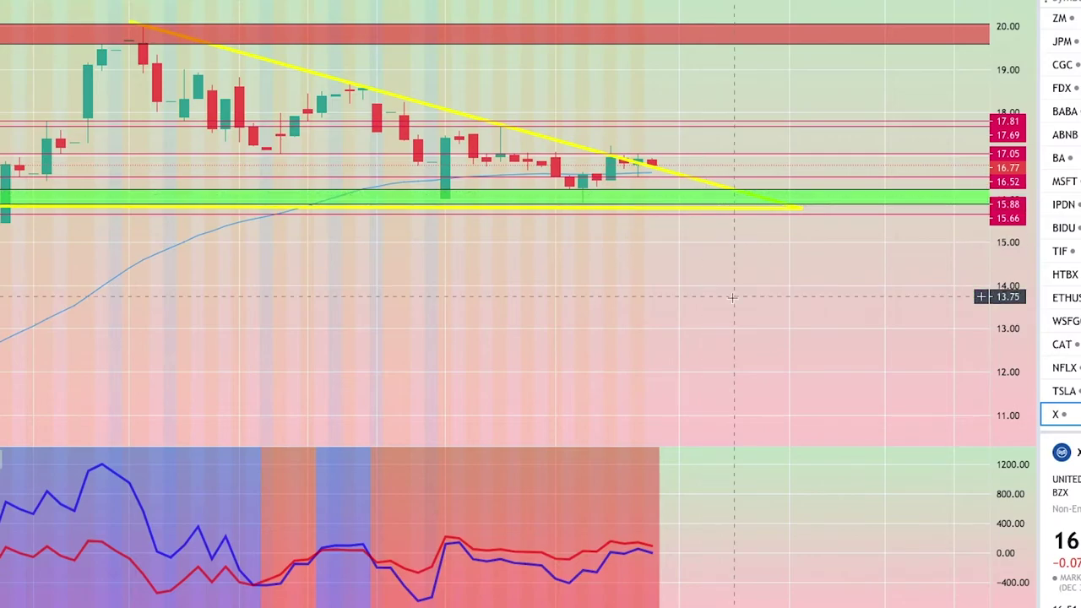
pyautogui.scroll(-3, 740, 321)
pyautogui.scroll(2, 735, 305)
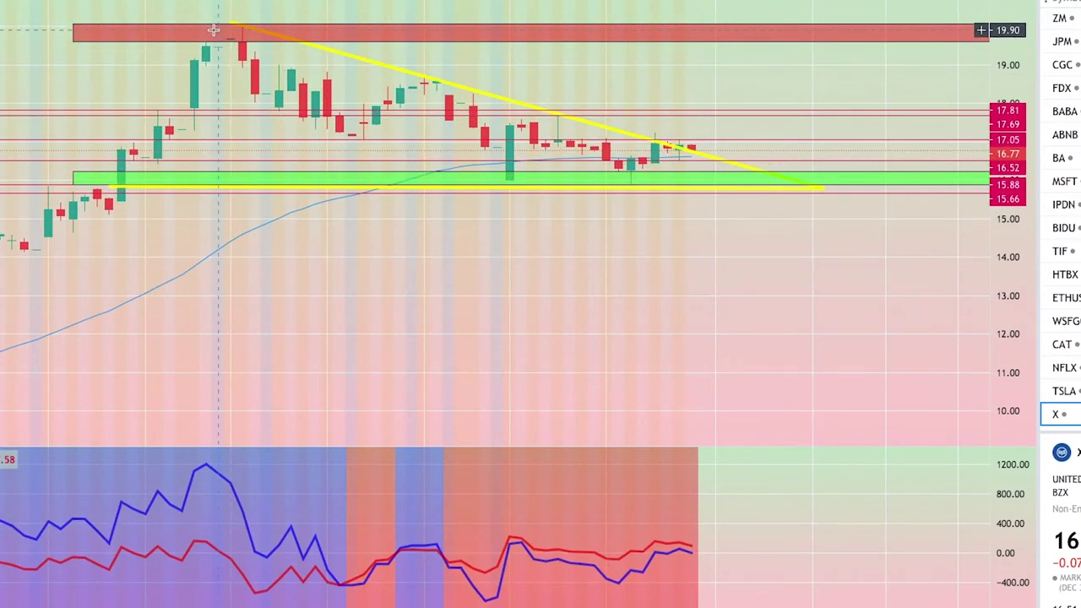
pyautogui.scroll(1, 227, 117)
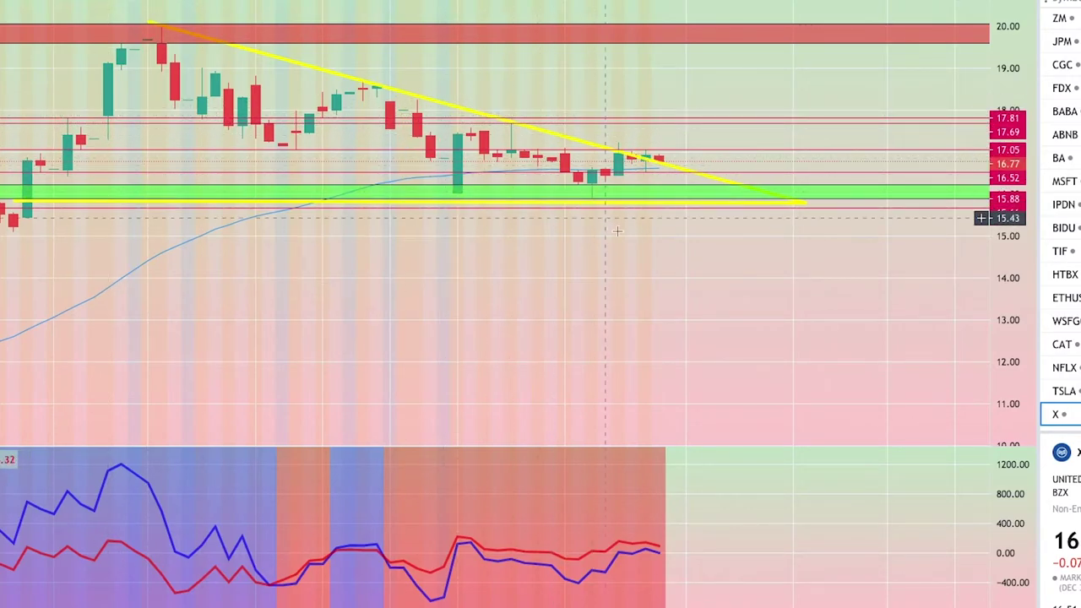
pyautogui.scroll(1, 776, 301)
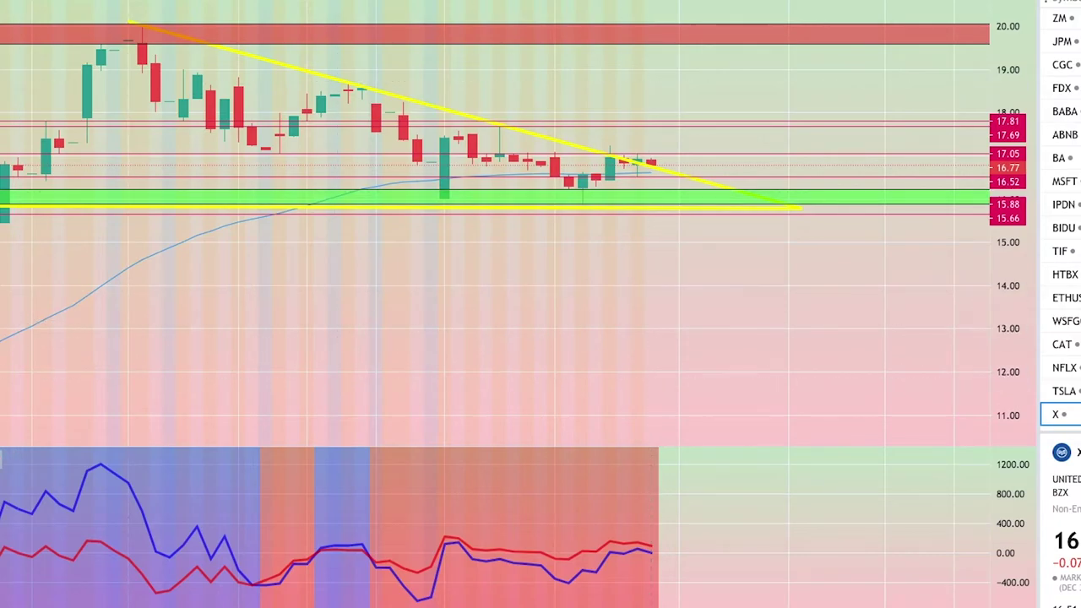
# Step: Search indicators for 'volume' and add the built-in Volume indicator to the X chart
pyautogui.press('/')
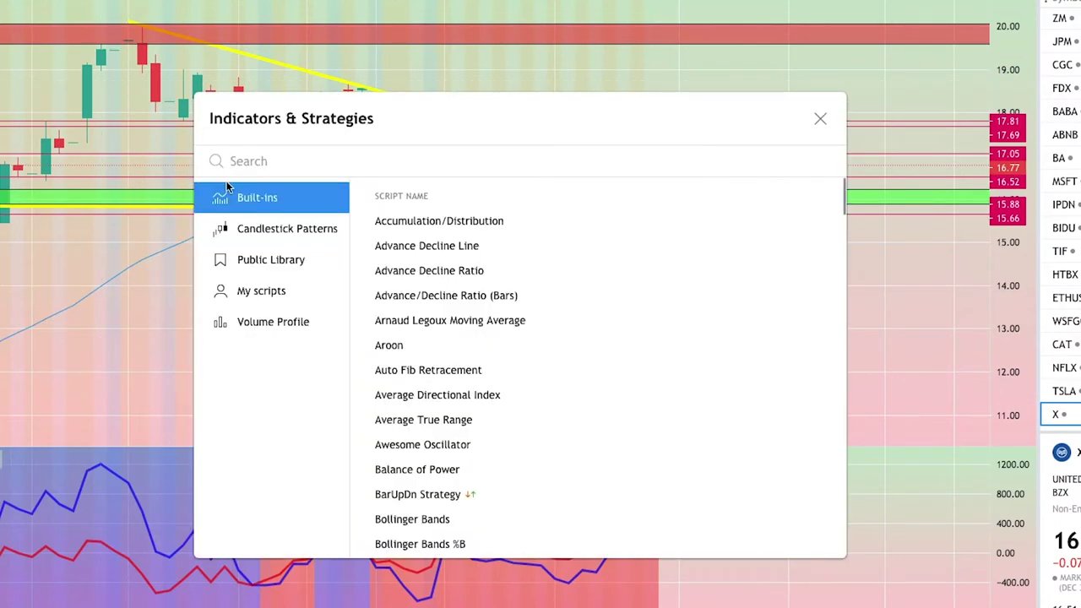
pyautogui.write('volume')
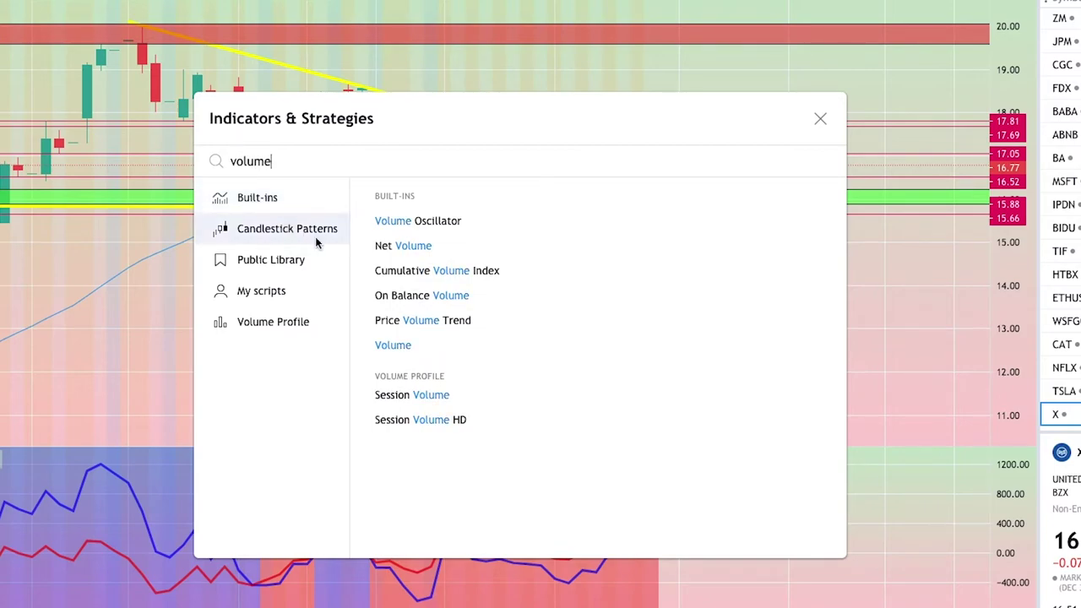
pyautogui.click(439, 342)
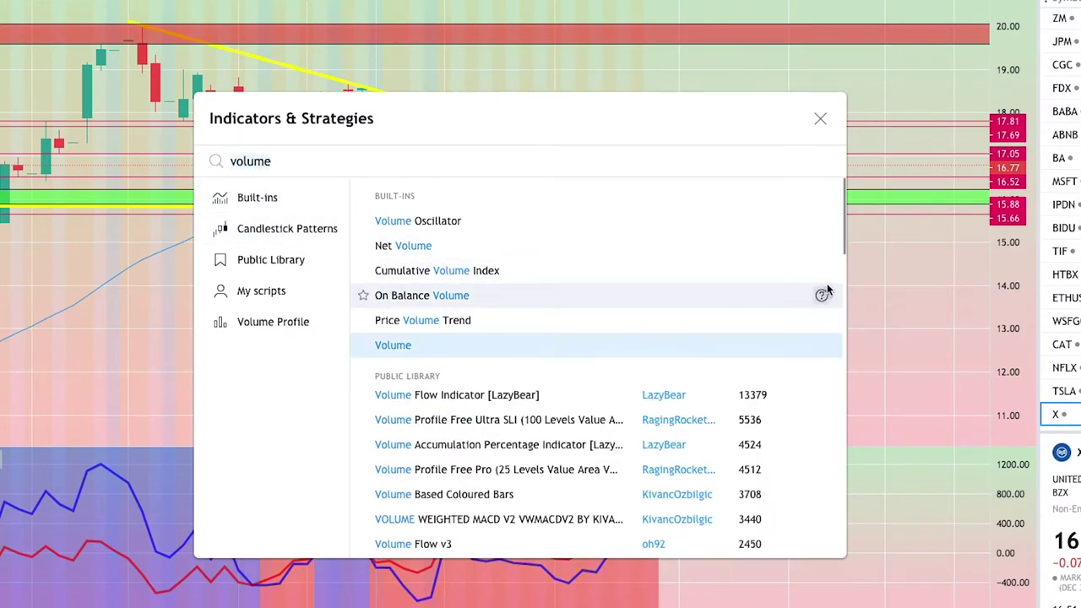
pyautogui.click(820, 120)
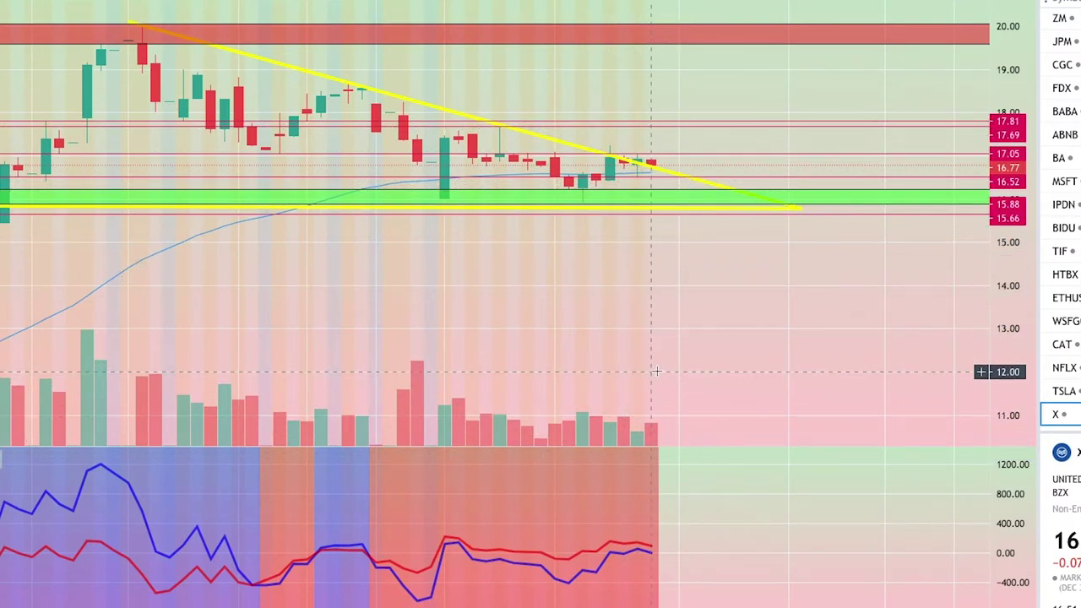
pyautogui.scroll(-1, 678, 372)
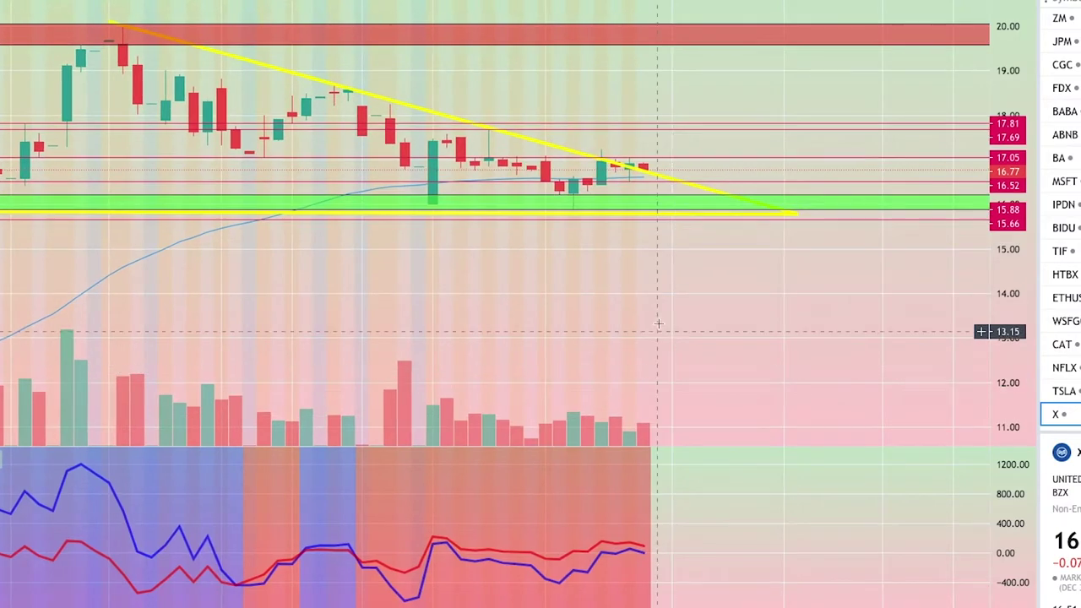
pyautogui.scroll(1, 667, 270)
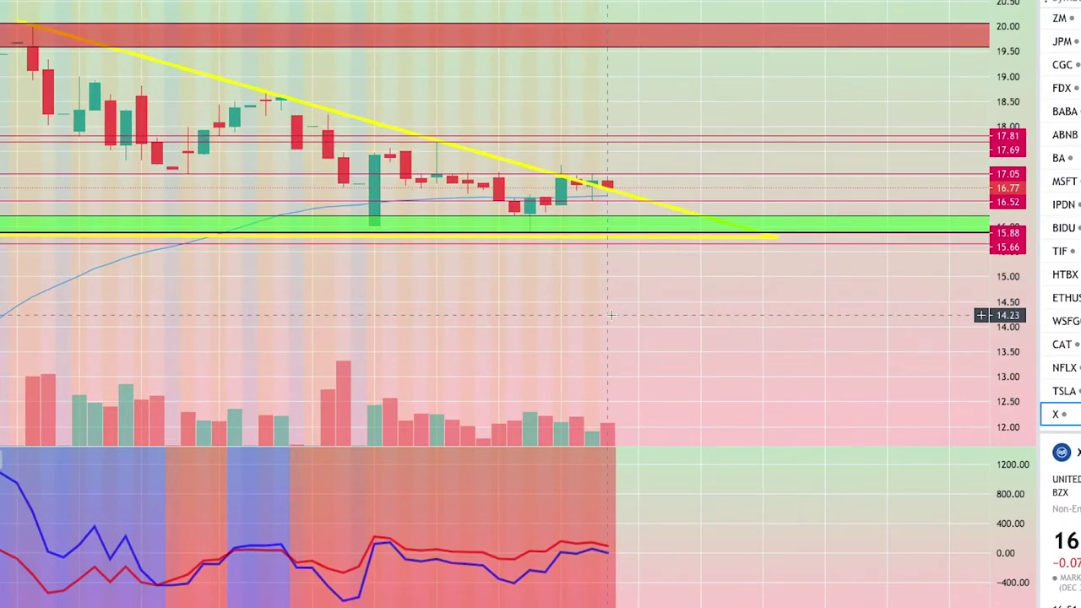
pyautogui.hscroll(-2, 733, 335)
pyautogui.scroll(-1, 799, 325)
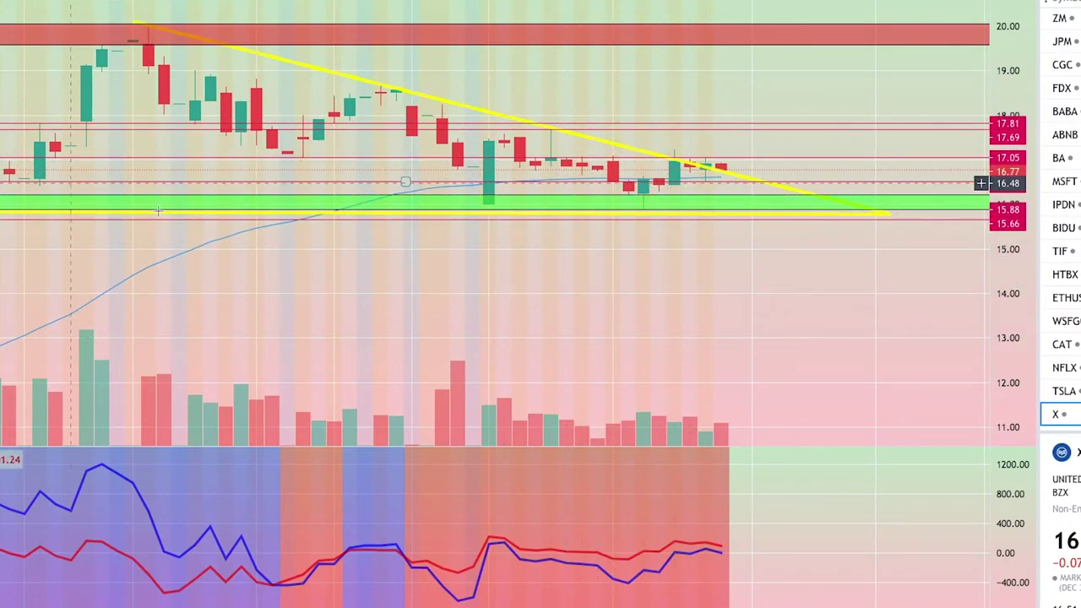
pyautogui.click(426, 194)
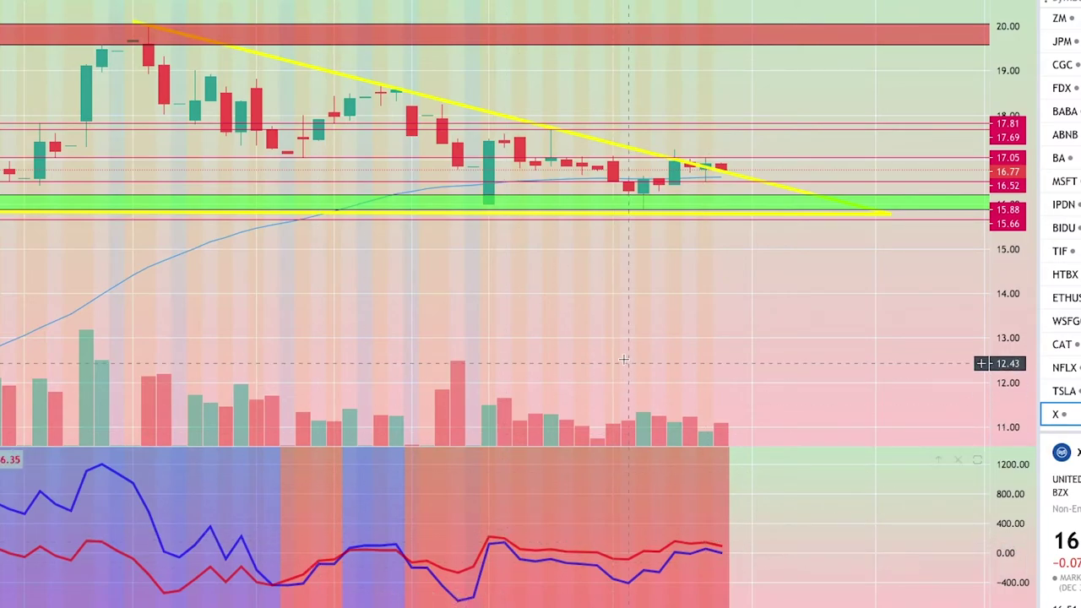
pyautogui.scroll(1, 634, 348)
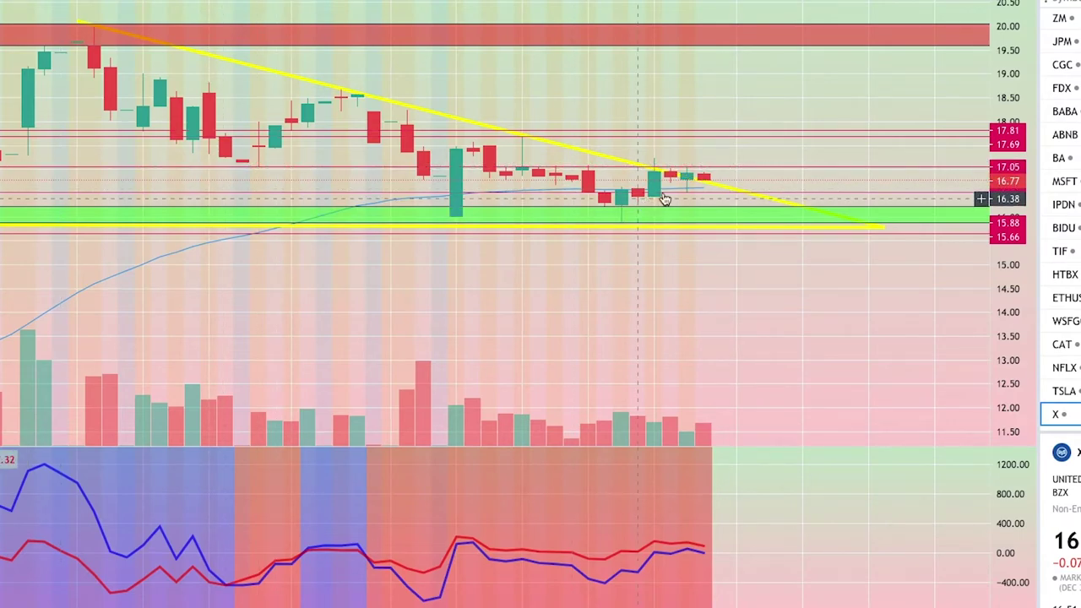
pyautogui.scroll(1, 720, 268)
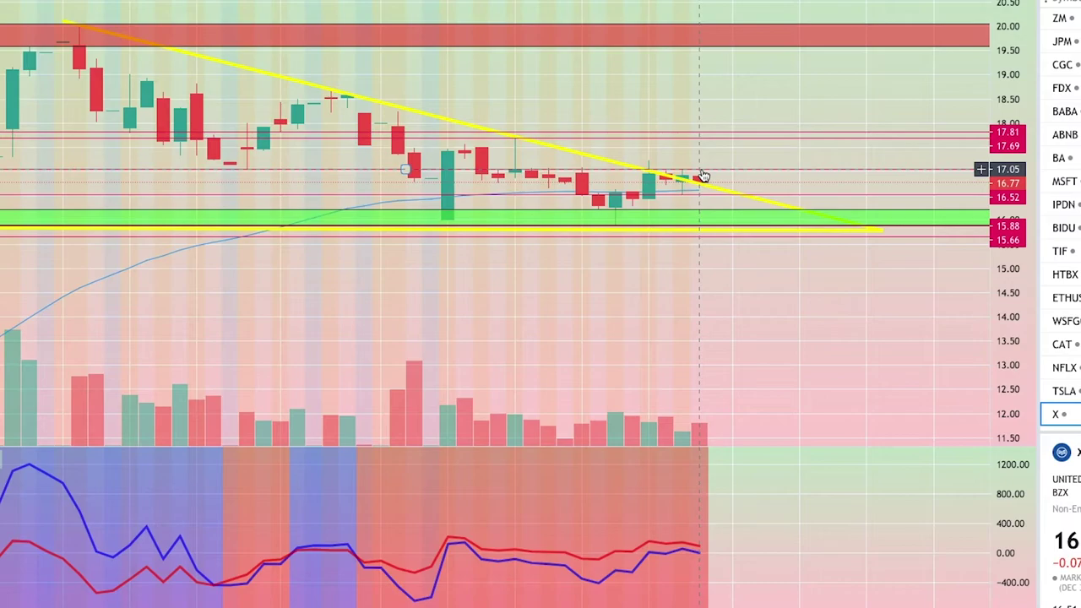
pyautogui.scroll(-1, 110, 319)
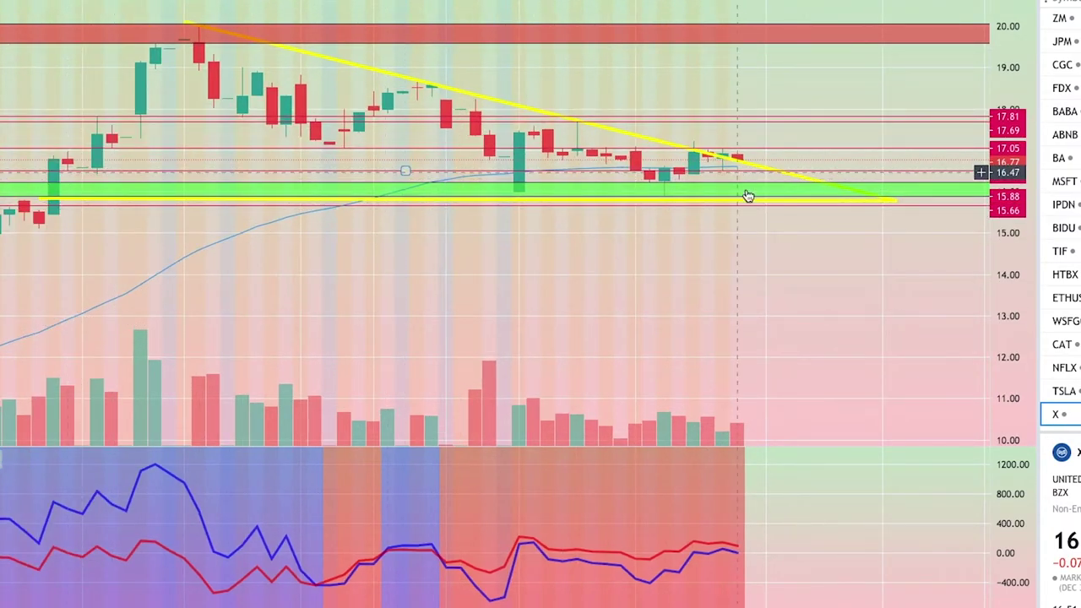
pyautogui.scroll(1, 574, 252)
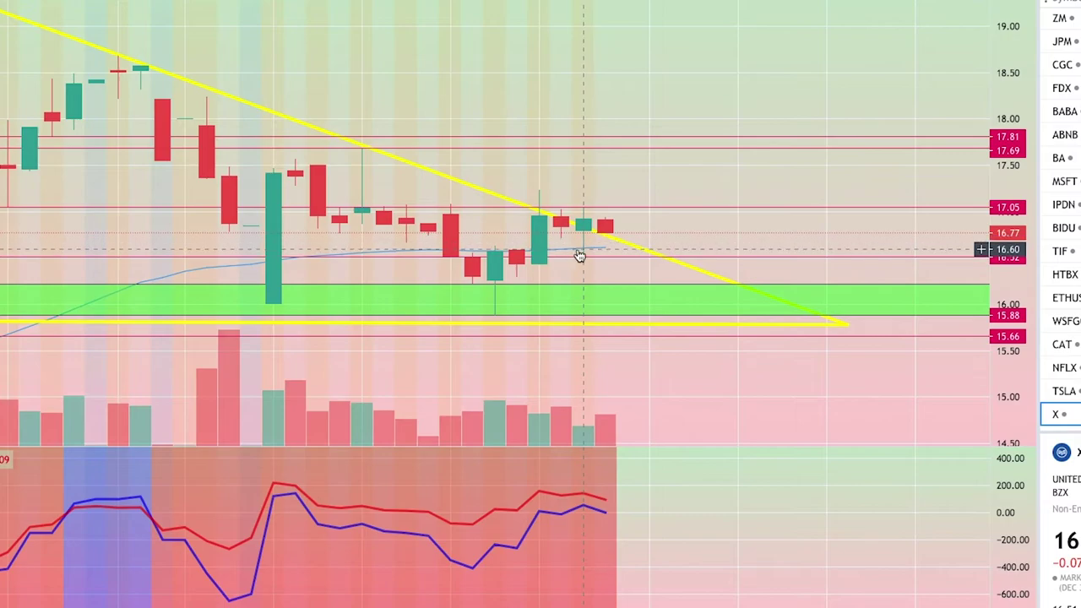
pyautogui.scroll(-2, 629, 306)
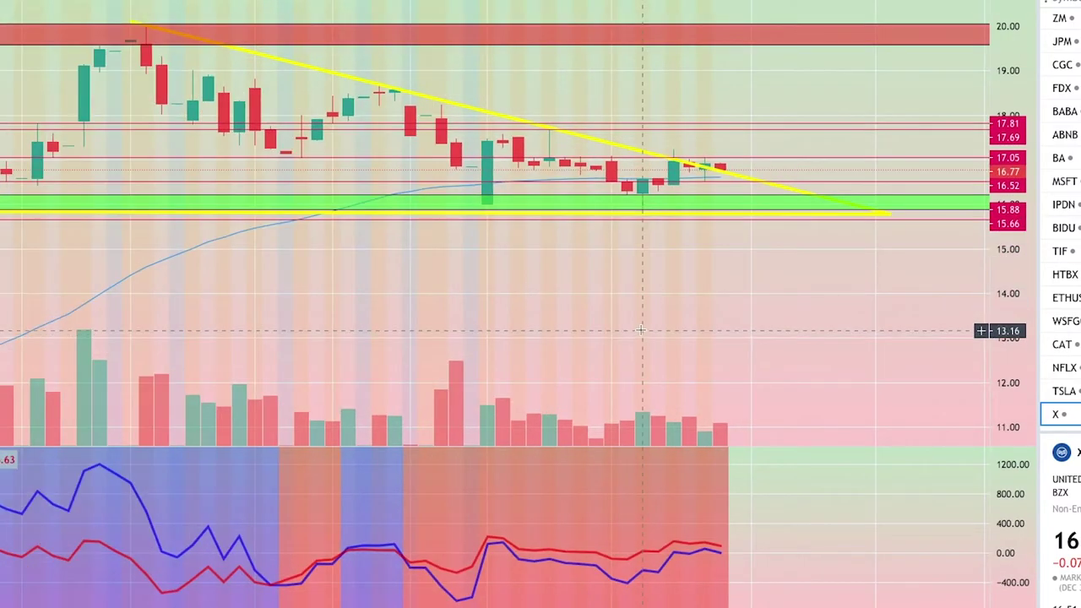
pyautogui.scroll(-3, 642, 329)
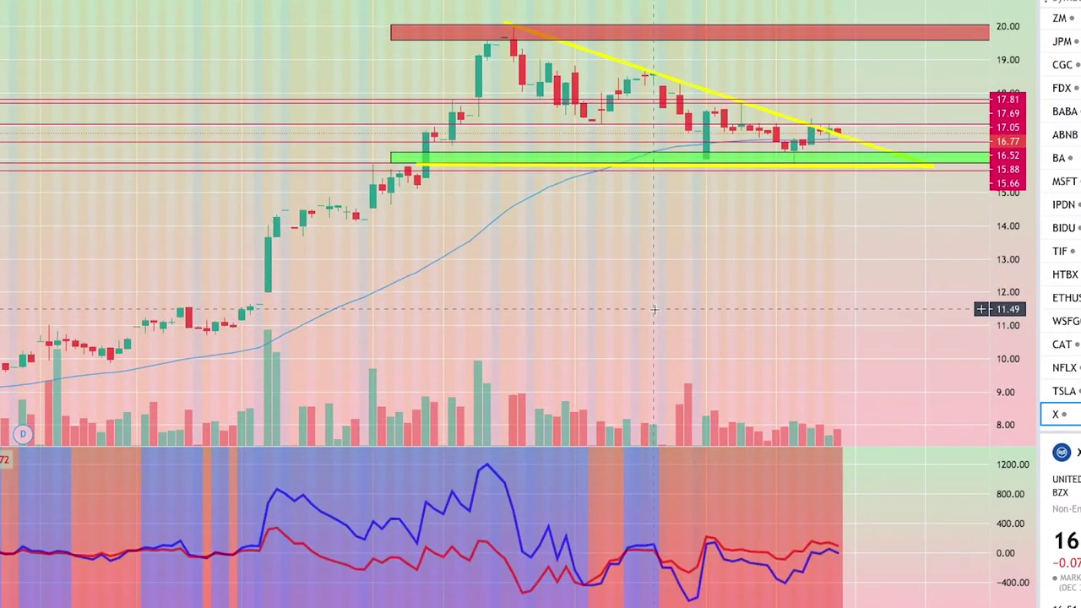
pyautogui.scroll(2, 708, 271)
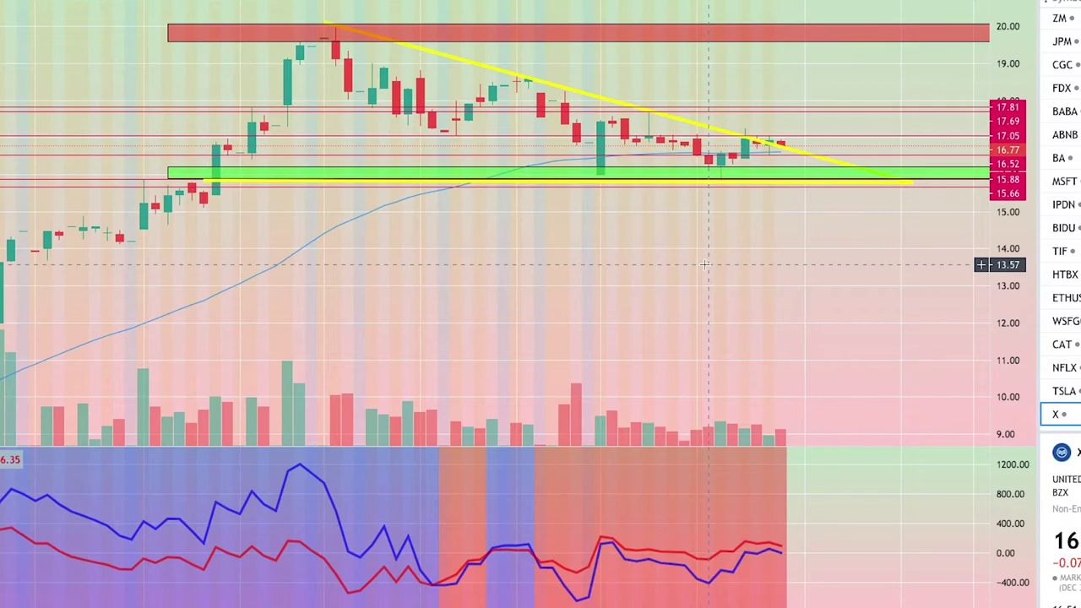
pyautogui.moveTo(810, 296); pyautogui.dragTo(674, 296)
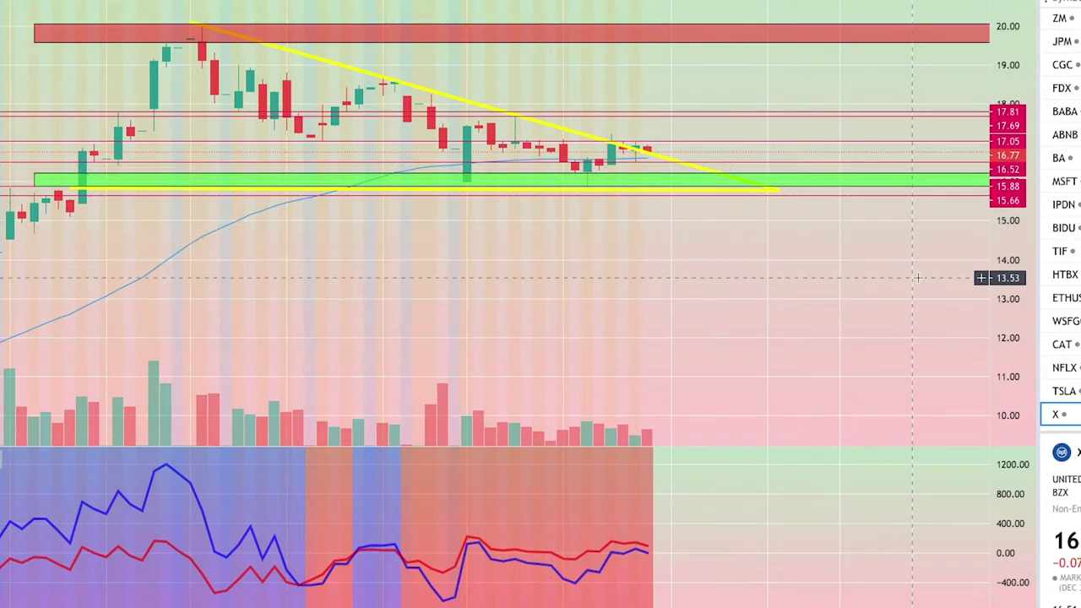
# Step: Switch the chart to TSLA and pan it to show recent candles and earlier history
pyautogui.click(1062, 391)
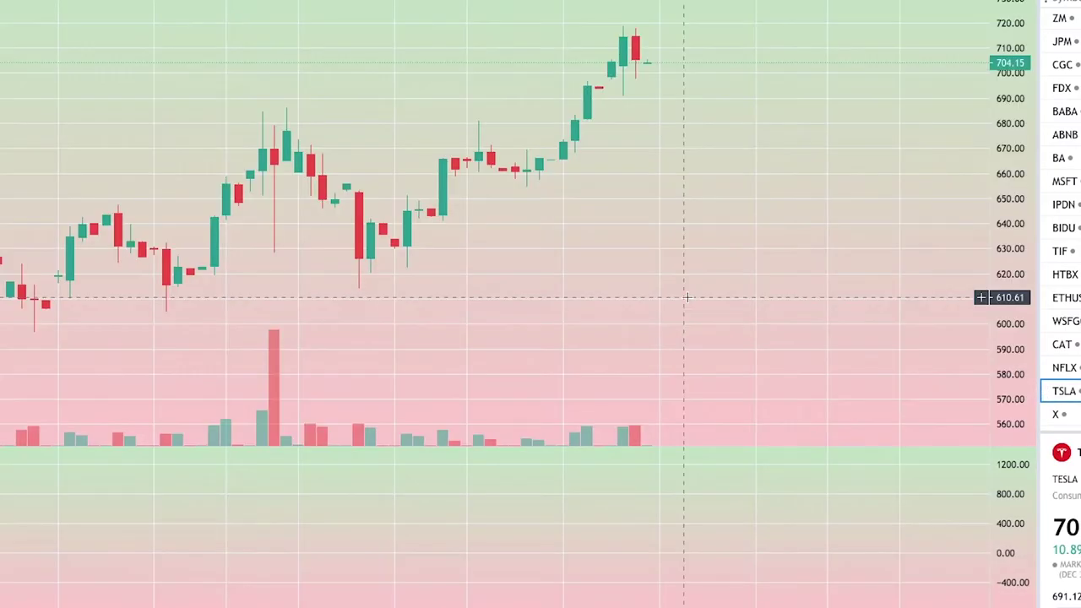
pyautogui.scroll(-5, 629, 261)
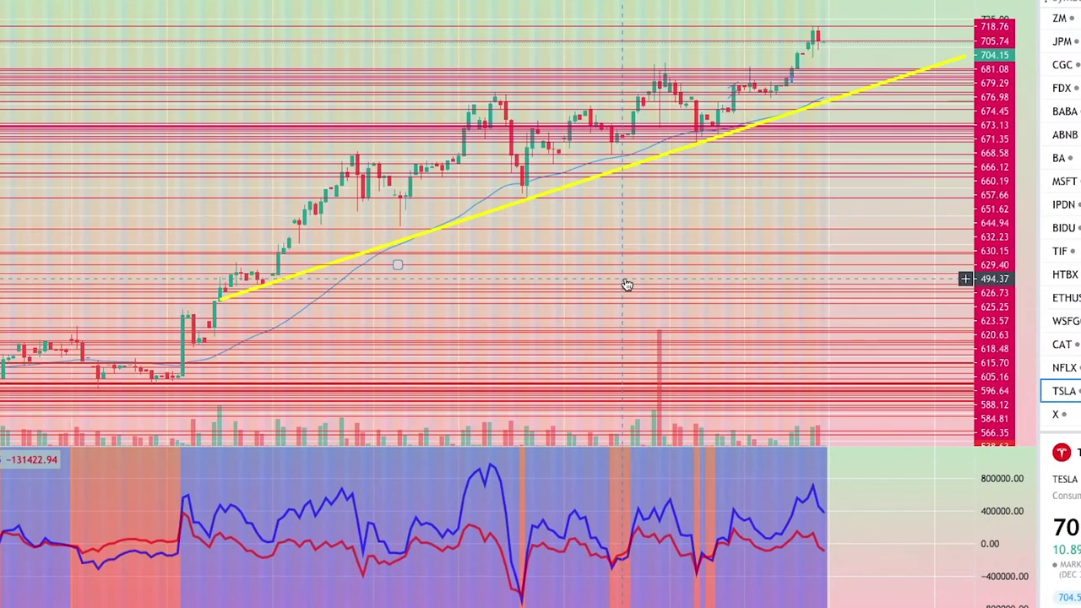
pyautogui.scroll(1, 802, 233)
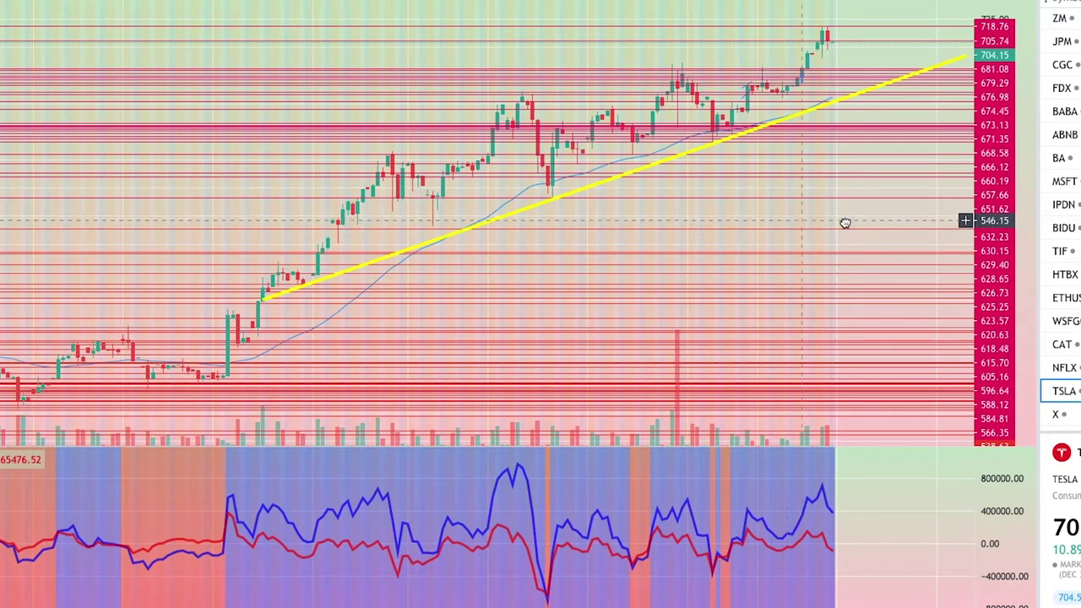
pyautogui.scroll(-4, 835, 223)
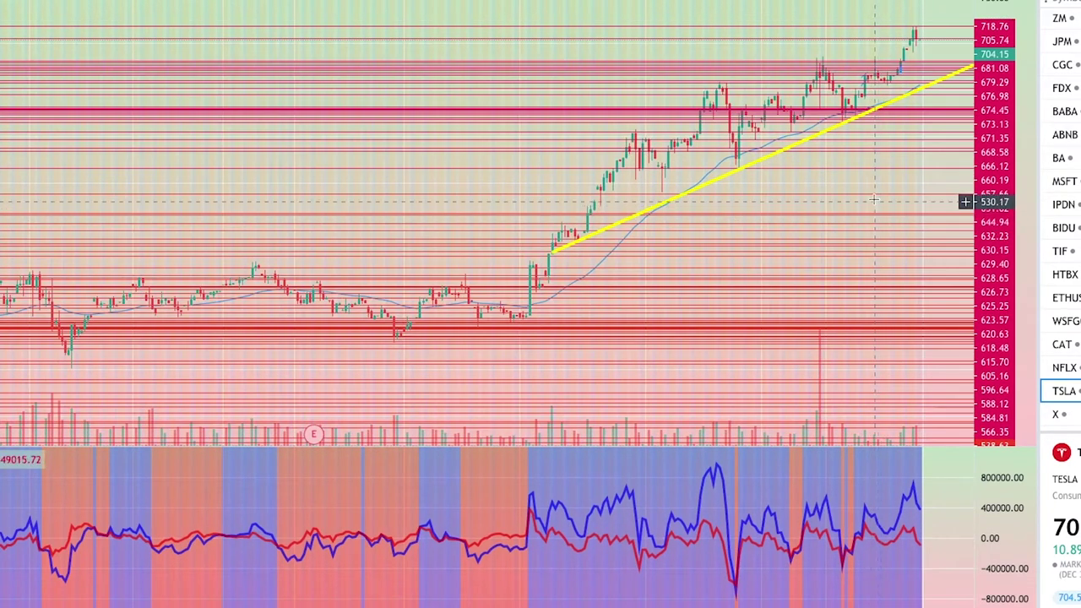
pyautogui.moveTo(855, 205); pyautogui.dragTo(555, 233)
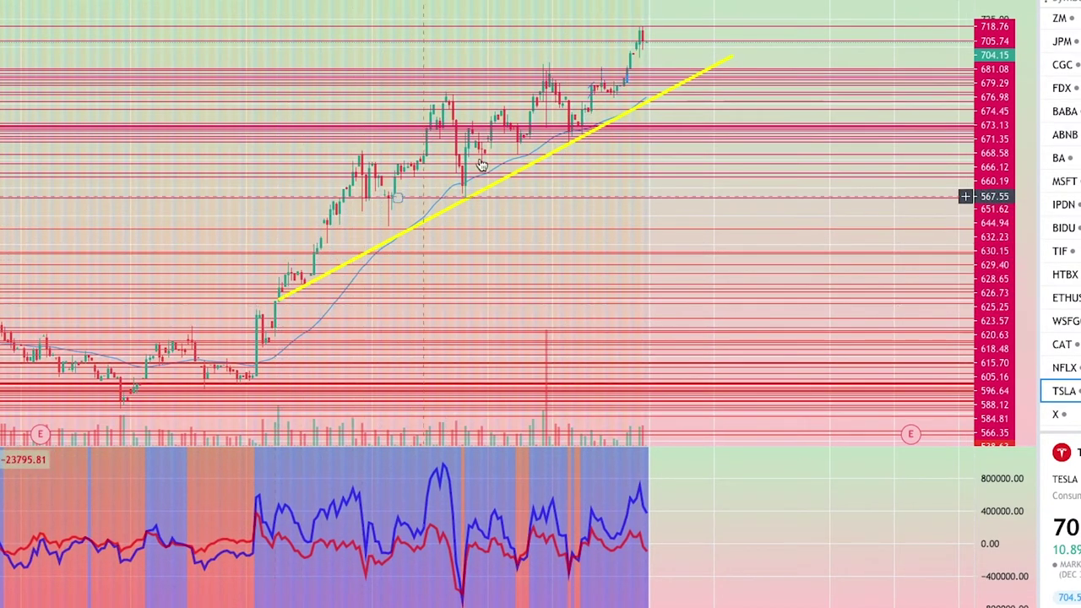
pyautogui.scroll(3, 523, 224)
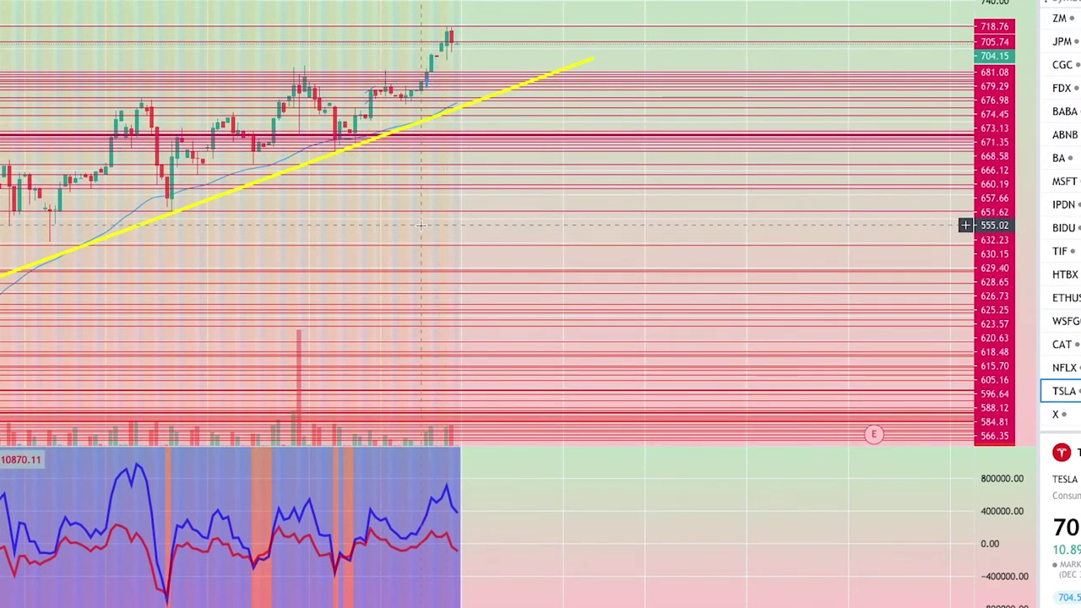
pyautogui.moveTo(440, 225); pyautogui.dragTo(757, 256)
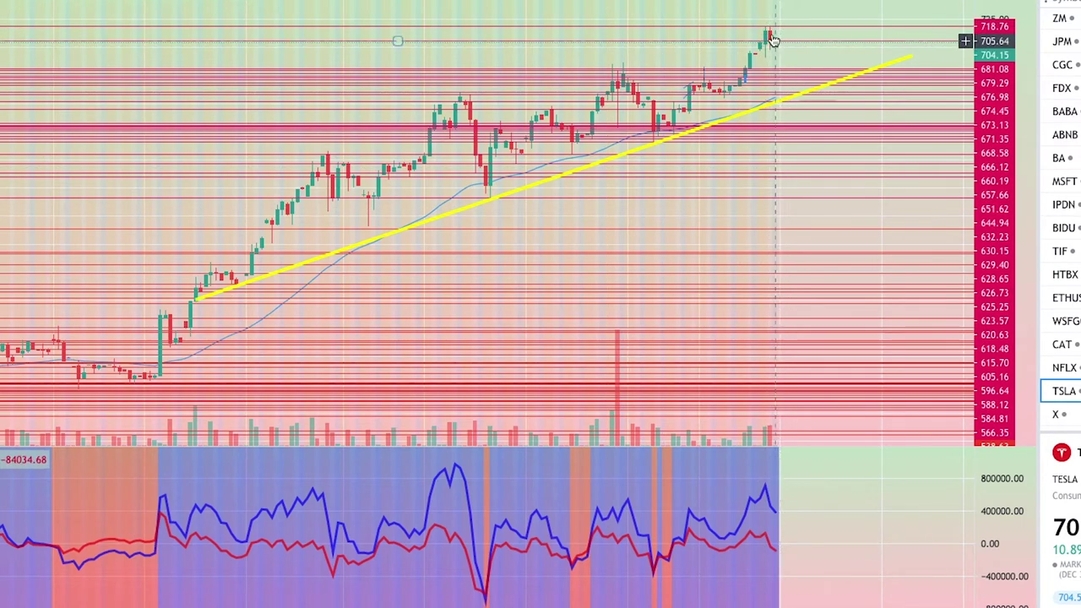
# Step: Select and slightly nudge the yellow TSLA trendline, then zoom in around the 50-period EMA
pyautogui.click(705, 69)
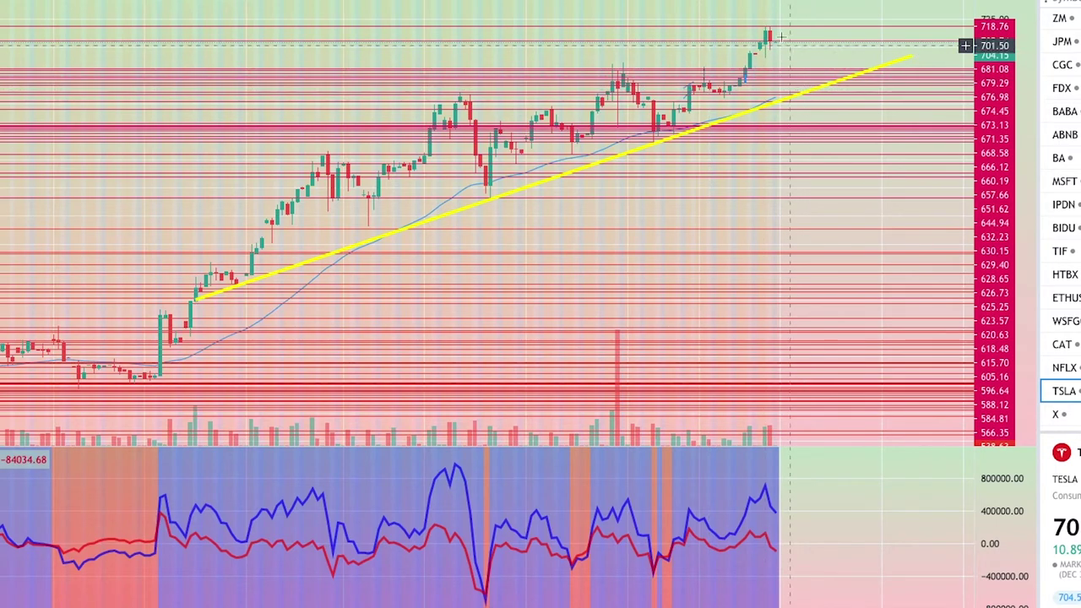
pyautogui.click(808, 93)
pyautogui.moveTo(808, 95)
pyautogui.mouseDown()
pyautogui.moveTo(762, 70)
pyautogui.moveTo(772, 29)
pyautogui.moveTo(789, 98)
pyautogui.mouseUp()
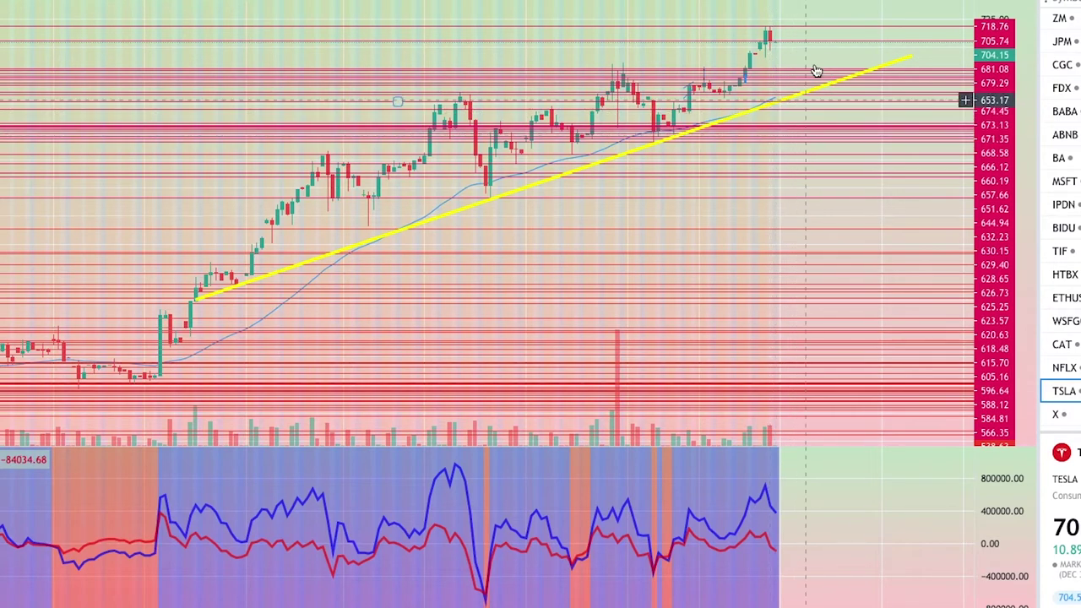
pyautogui.moveTo(810, 155); pyautogui.dragTo(706, 151)
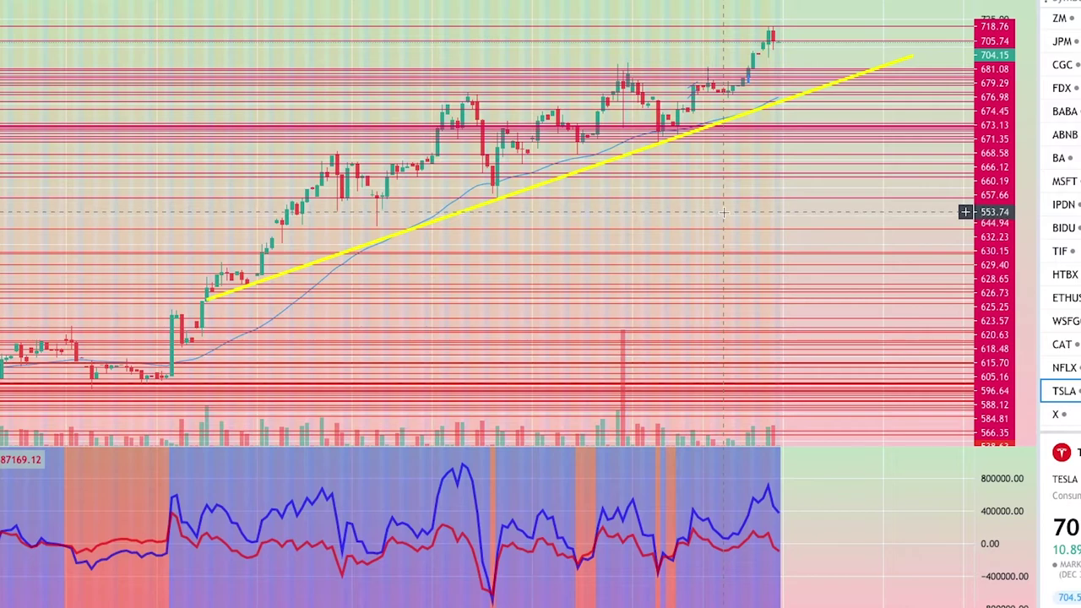
pyautogui.scroll(1, 721, 212)
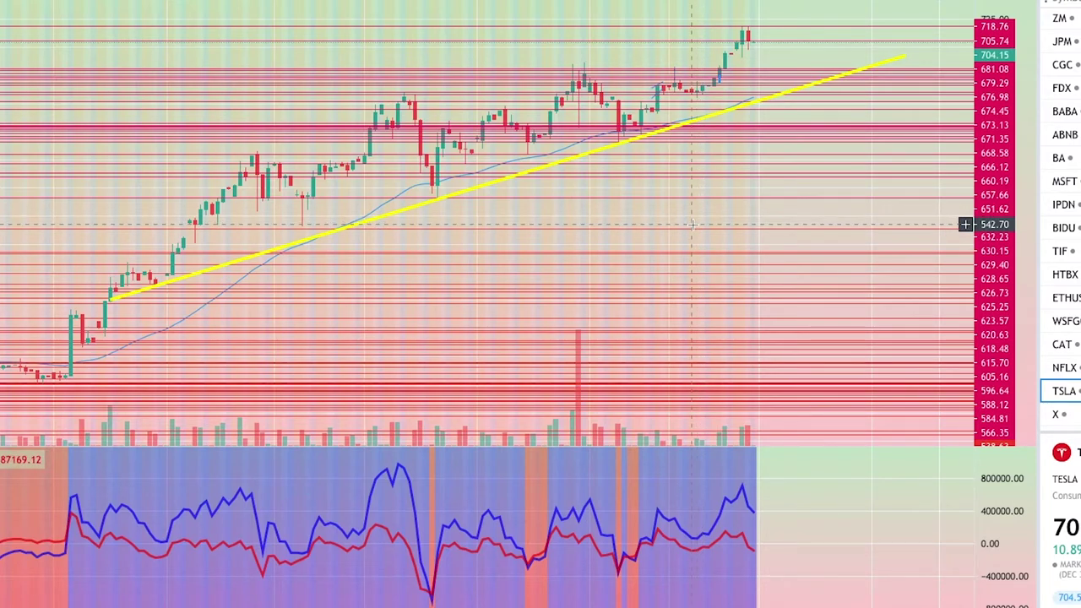
pyautogui.scroll(3, 690, 224)
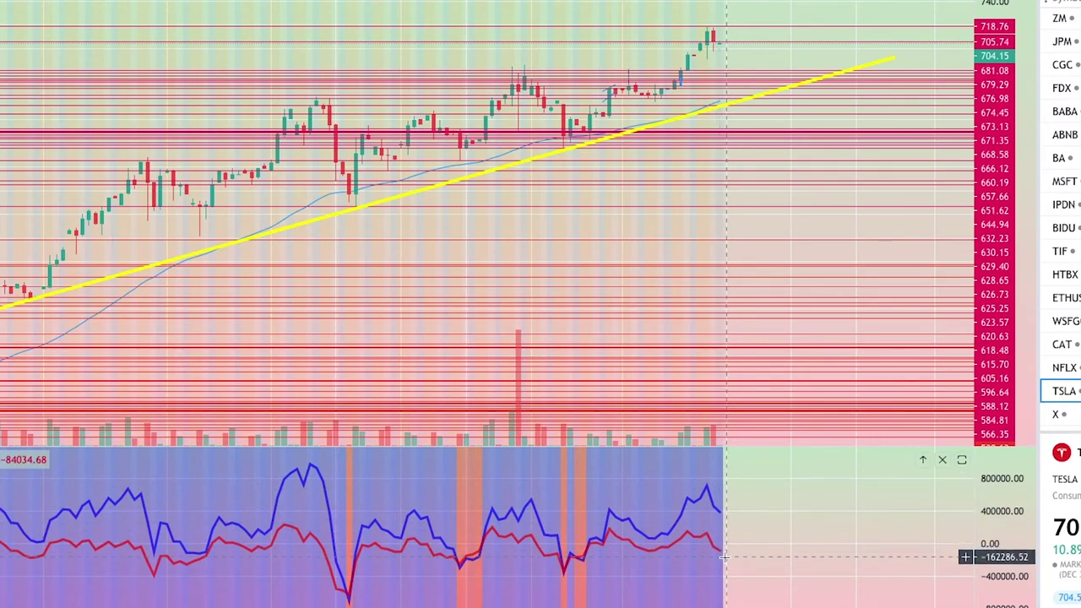
pyautogui.scroll(-3, 734, 307)
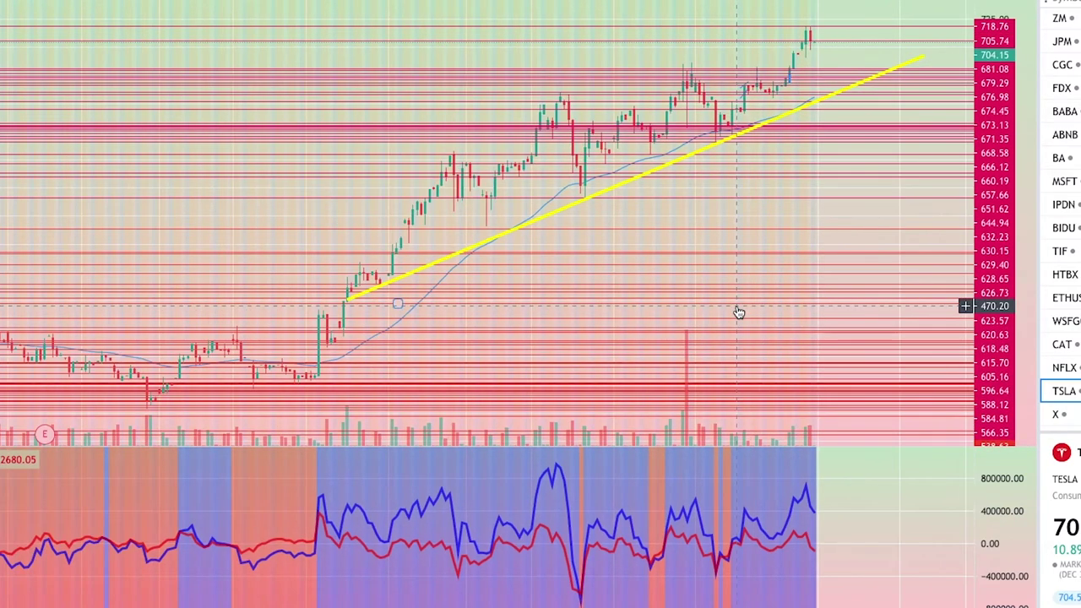
pyautogui.scroll(2, 743, 505)
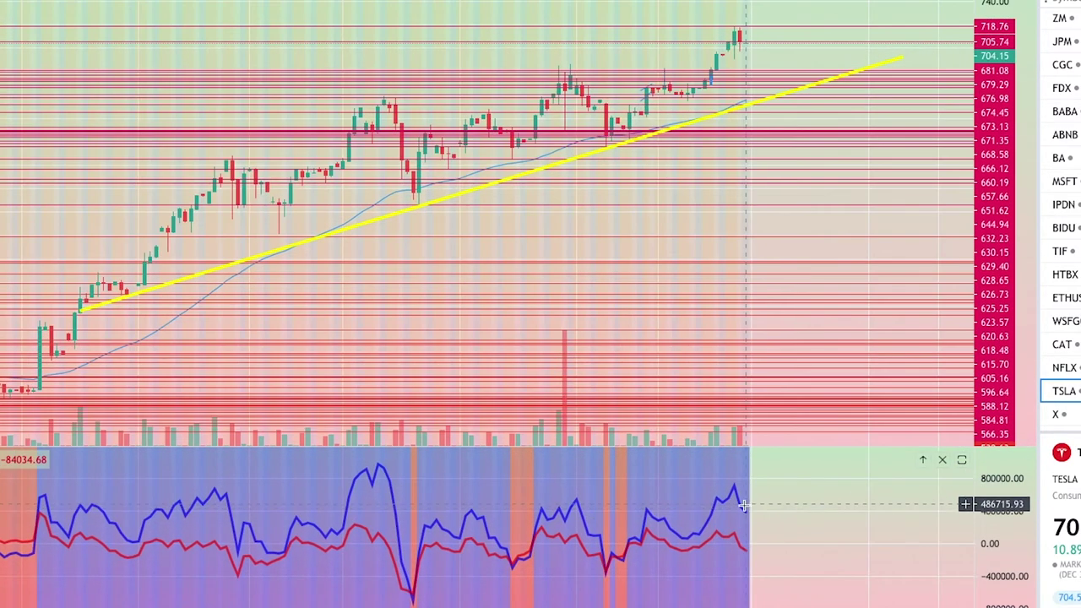
pyautogui.scroll(2, 743, 505)
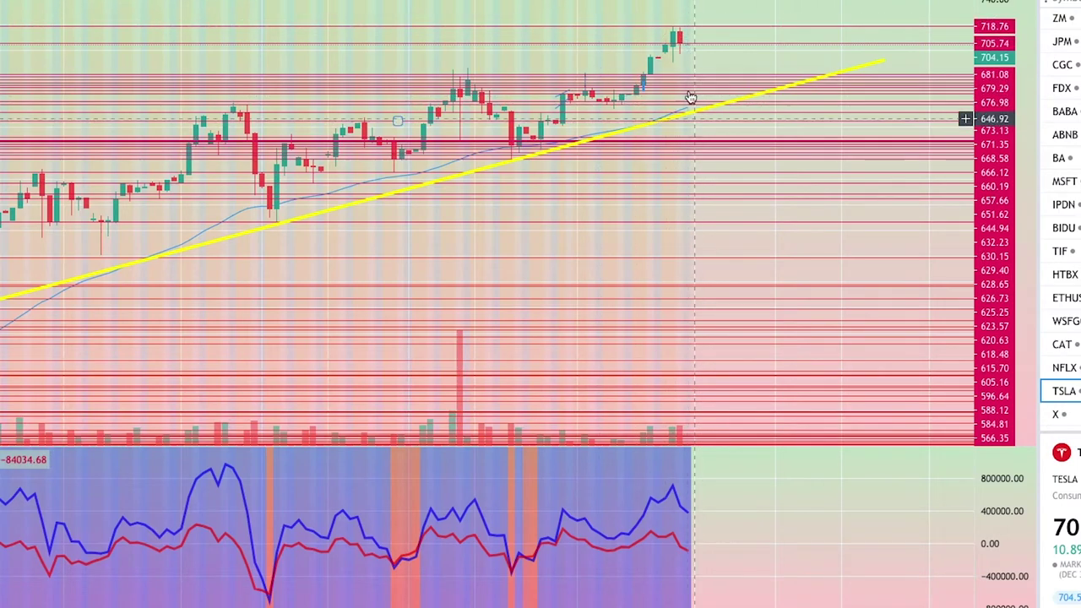
pyautogui.scroll(-3, 676, 198)
pyautogui.scroll(2, 656, 214)
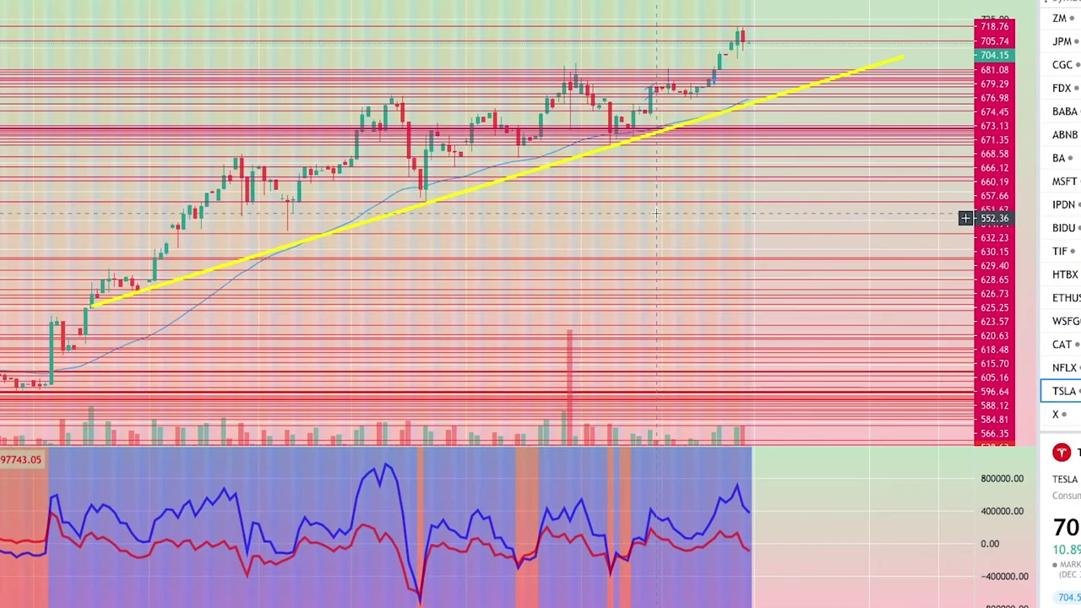
pyautogui.scroll(-1, 656, 213)
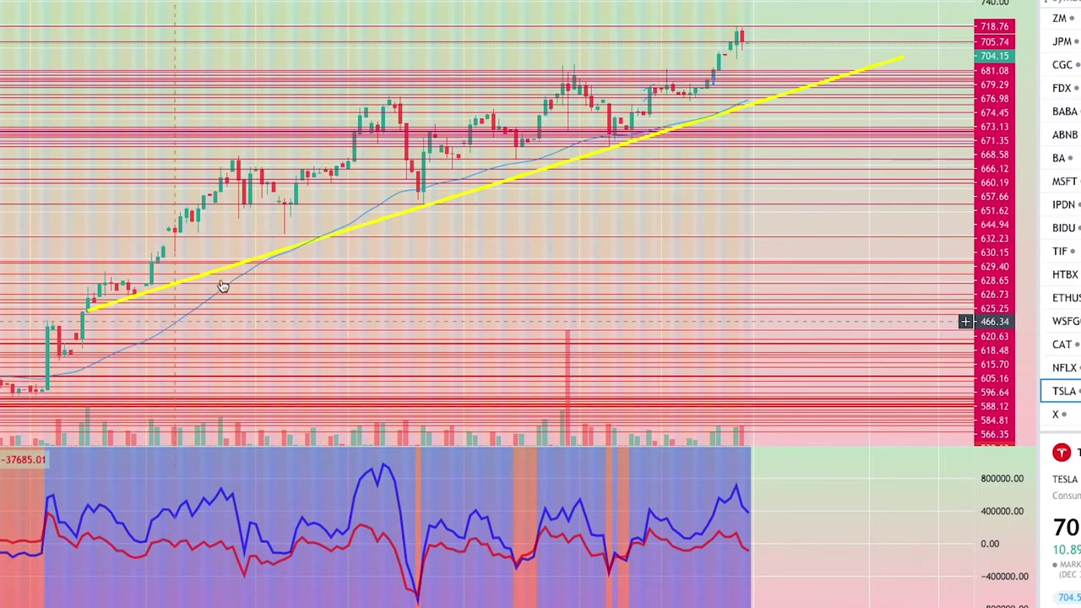
# Step: Set the 50-period EMA line to the thickest line width in its Style settings
pyautogui.rightClick(363, 212)
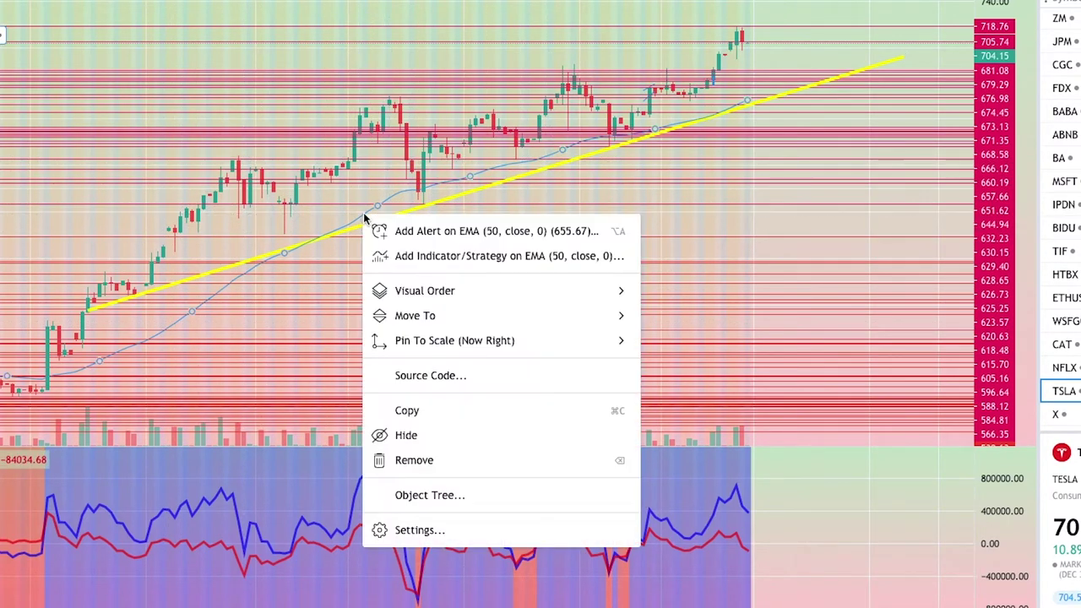
pyautogui.click(447, 529)
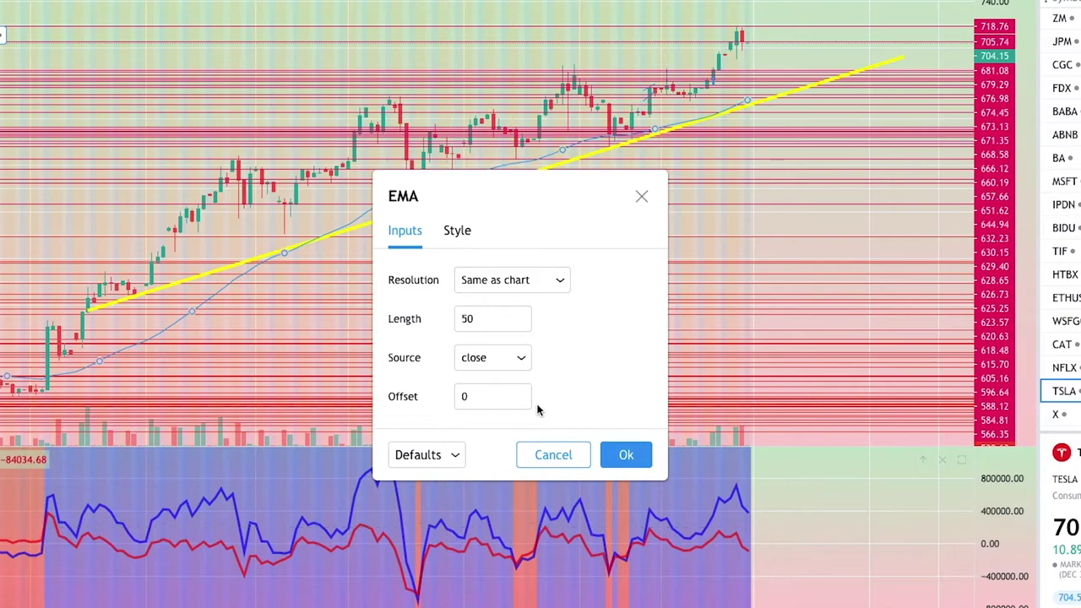
pyautogui.click(460, 233)
pyautogui.click(502, 284)
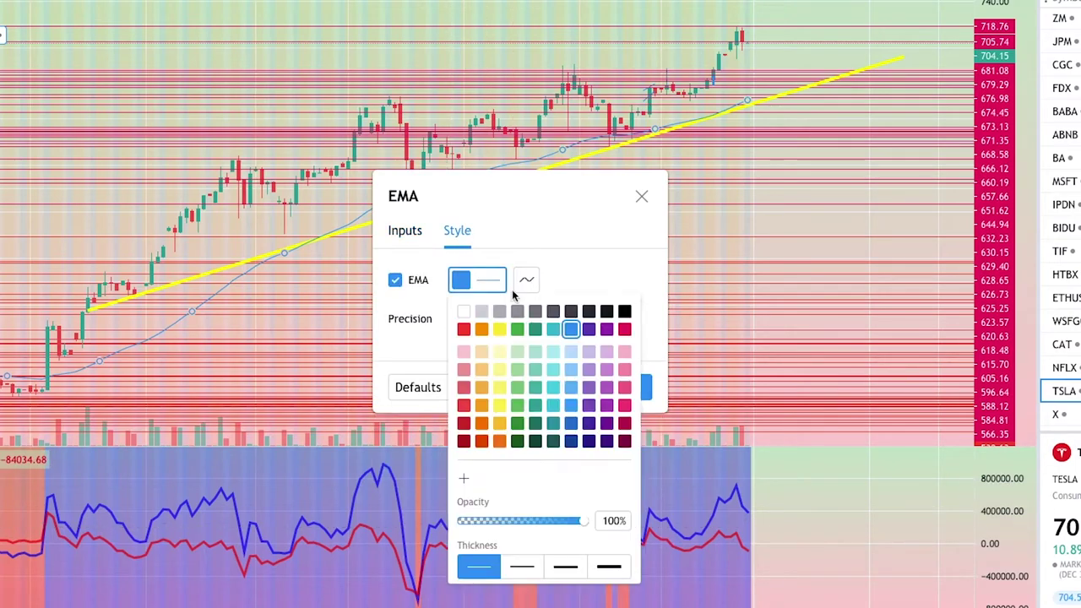
pyautogui.click(601, 567)
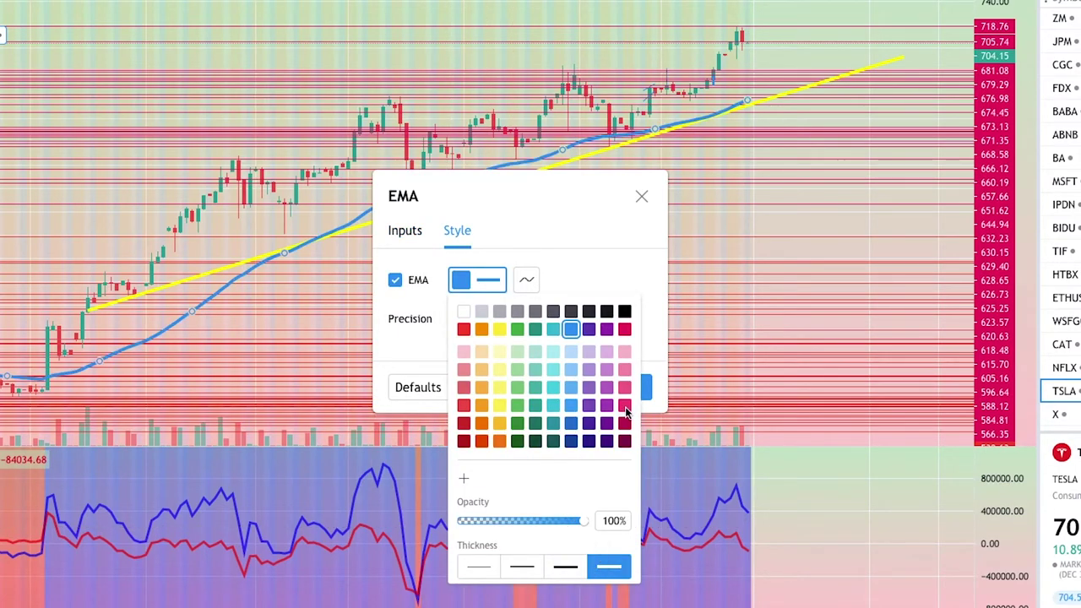
pyautogui.click(651, 391)
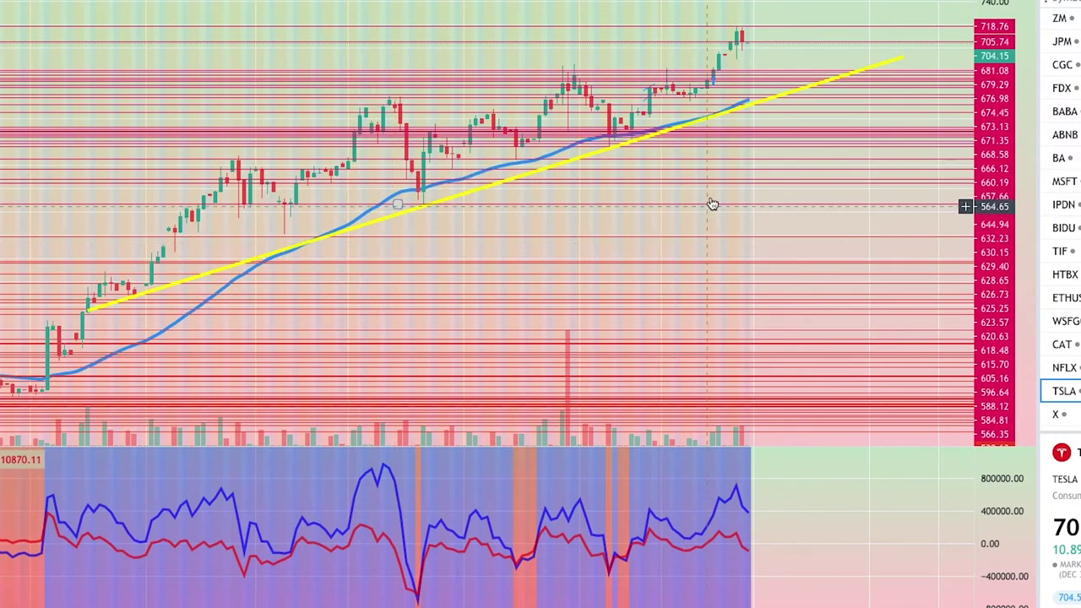
pyautogui.scroll(-2, 848, 132)
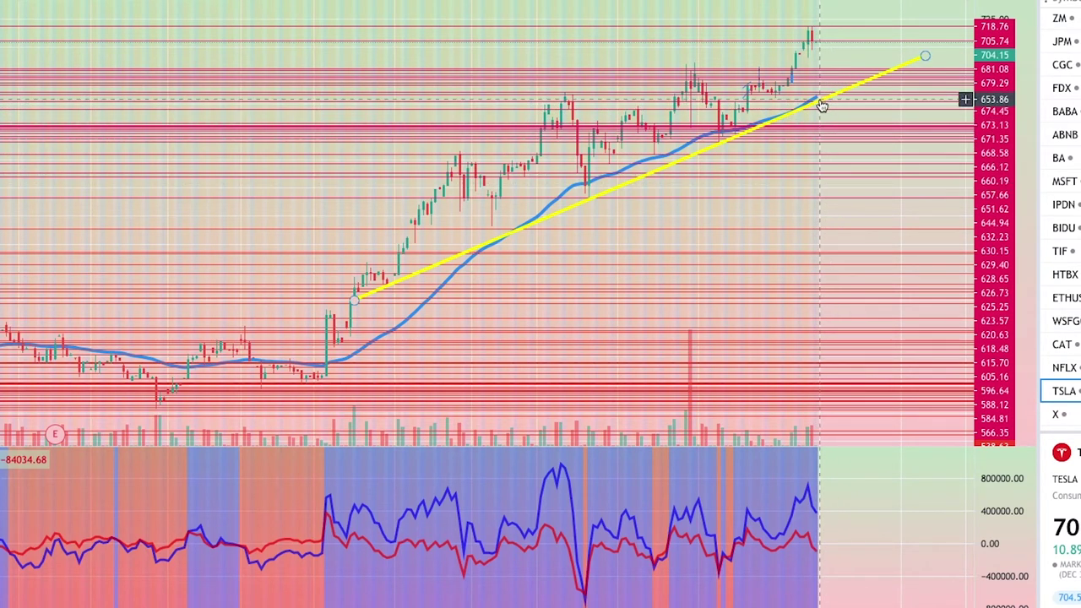
pyautogui.scroll(-4, 751, 213)
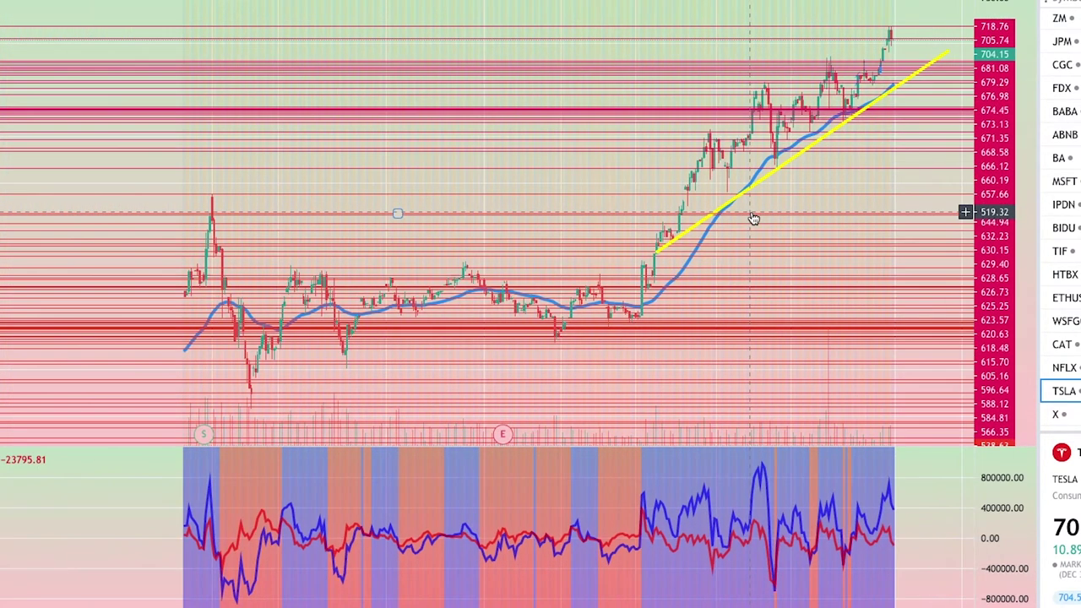
pyautogui.scroll(5, 646, 127)
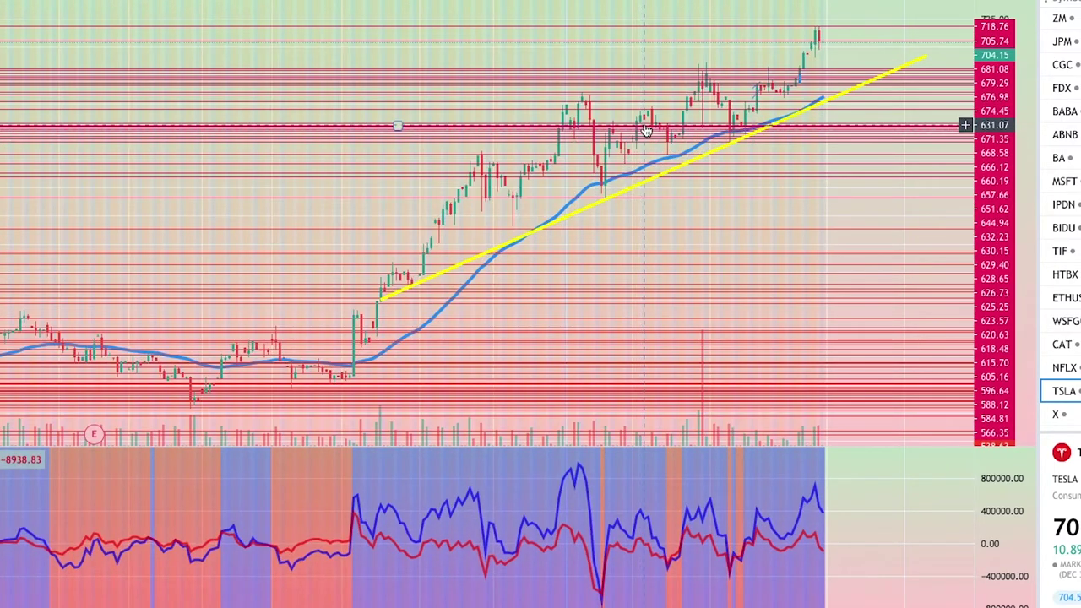
pyautogui.scroll(4, 646, 127)
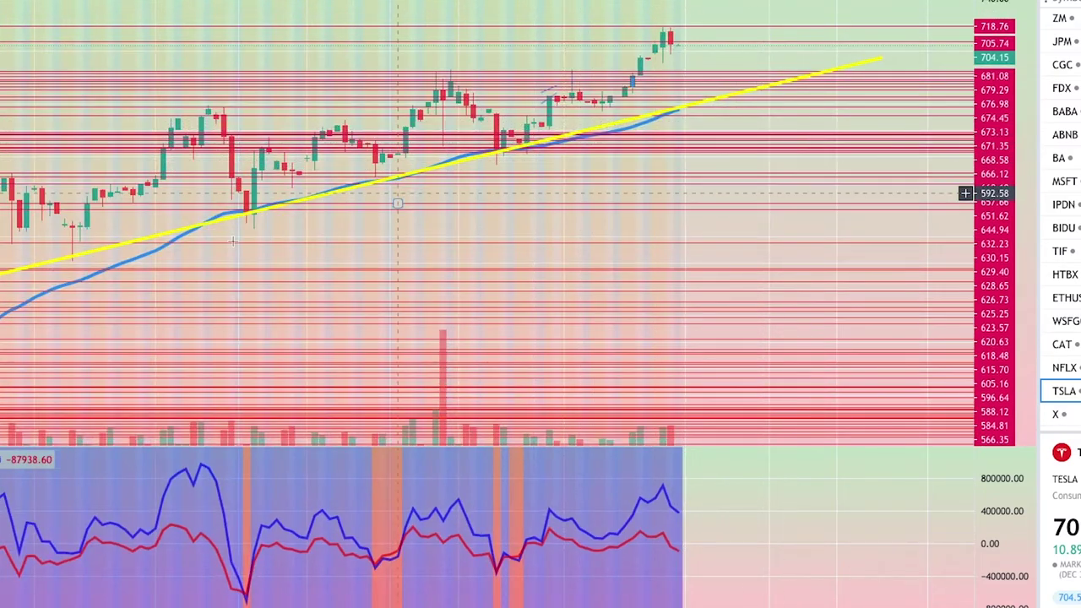
pyautogui.scroll(-2, 577, 207)
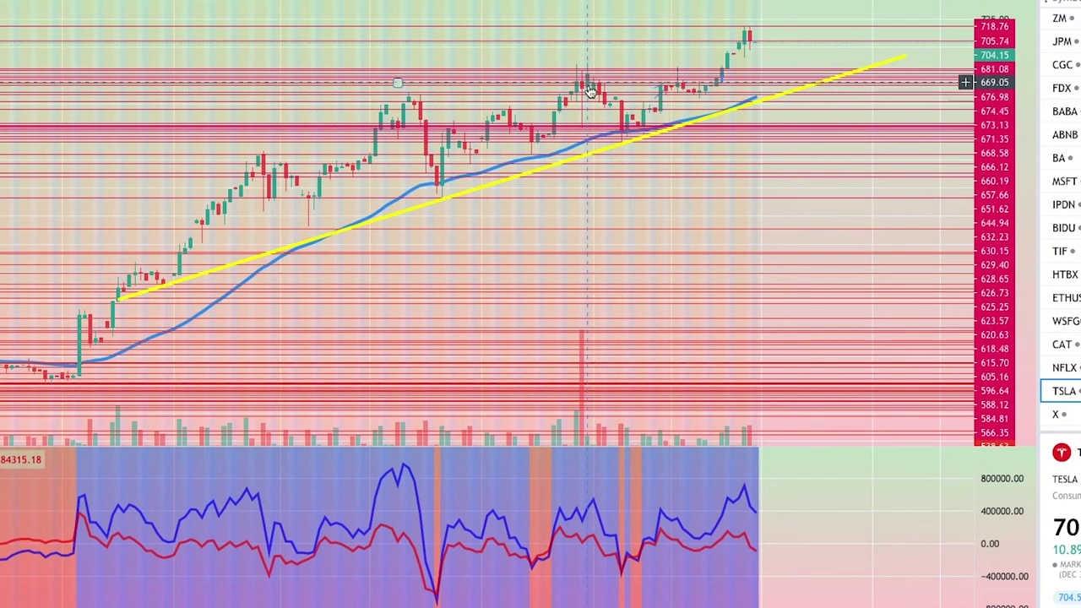
pyautogui.scroll(2, 534, 146)
pyautogui.scroll(1, 534, 146)
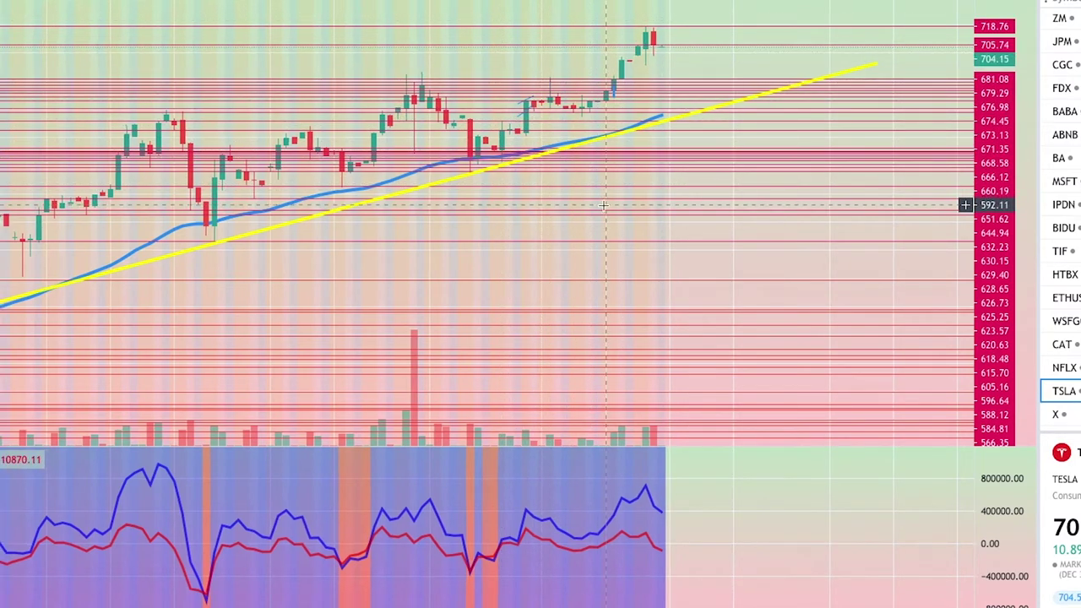
pyautogui.scroll(-2, 605, 201)
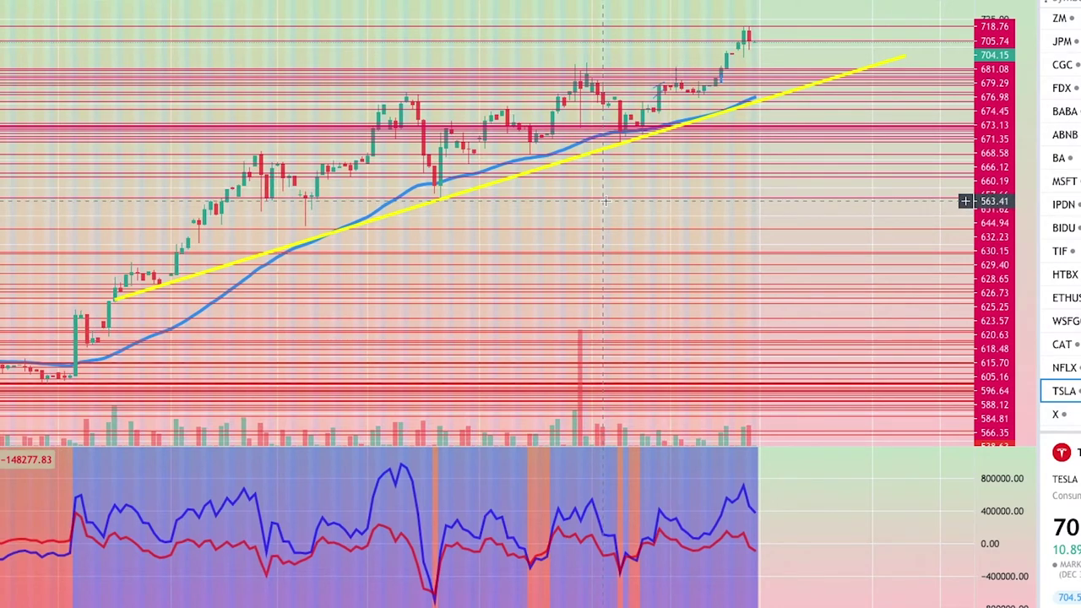
pyautogui.scroll(-2, 605, 201)
pyautogui.scroll(3, 678, 155)
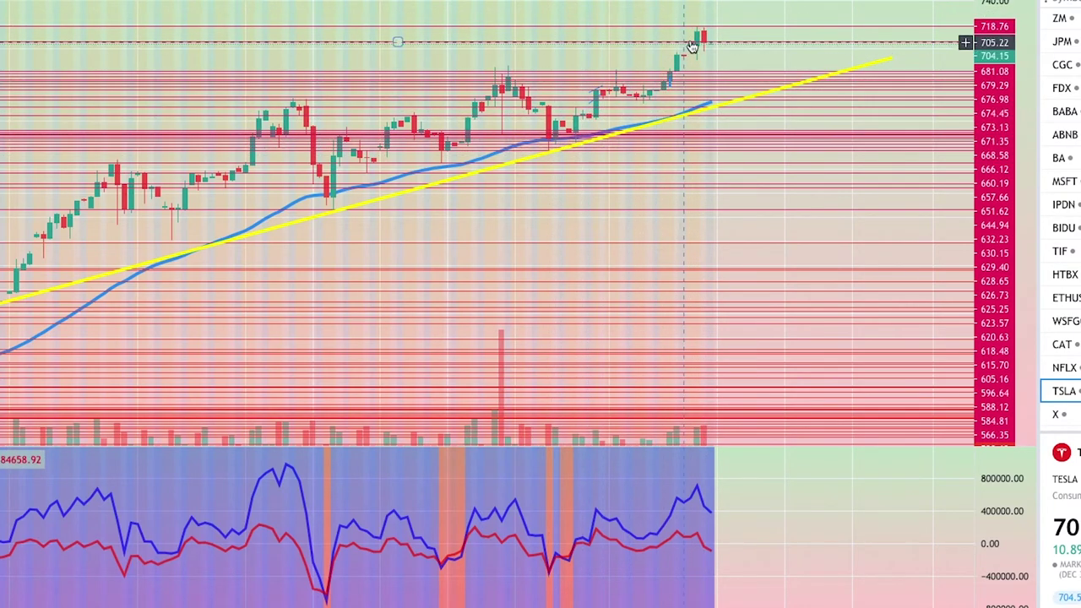
pyautogui.scroll(1, 745, 157)
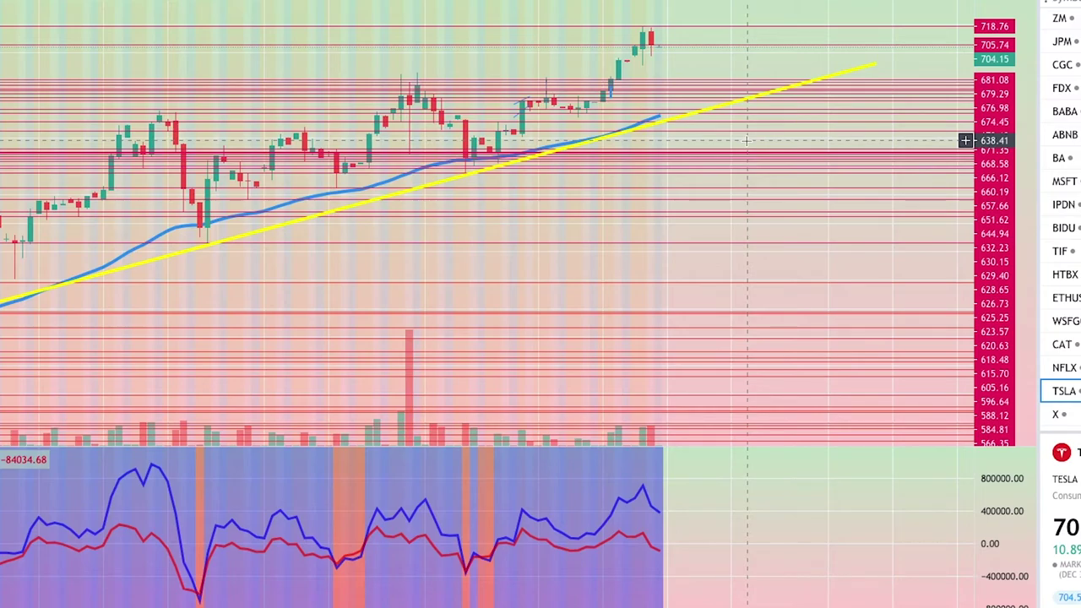
pyautogui.scroll(-5, 754, 158)
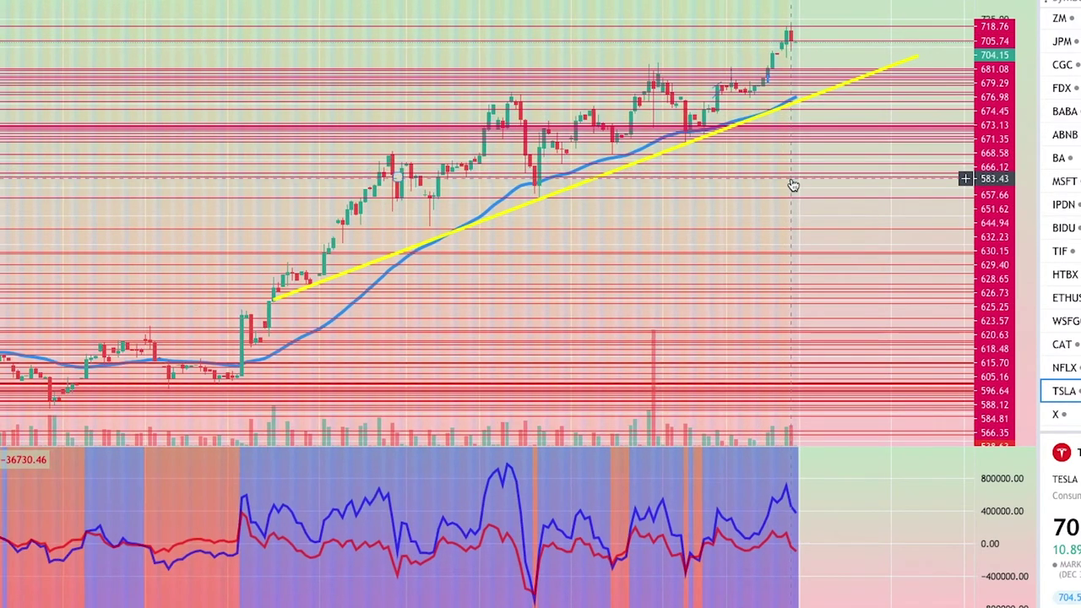
pyautogui.scroll(4, 833, 158)
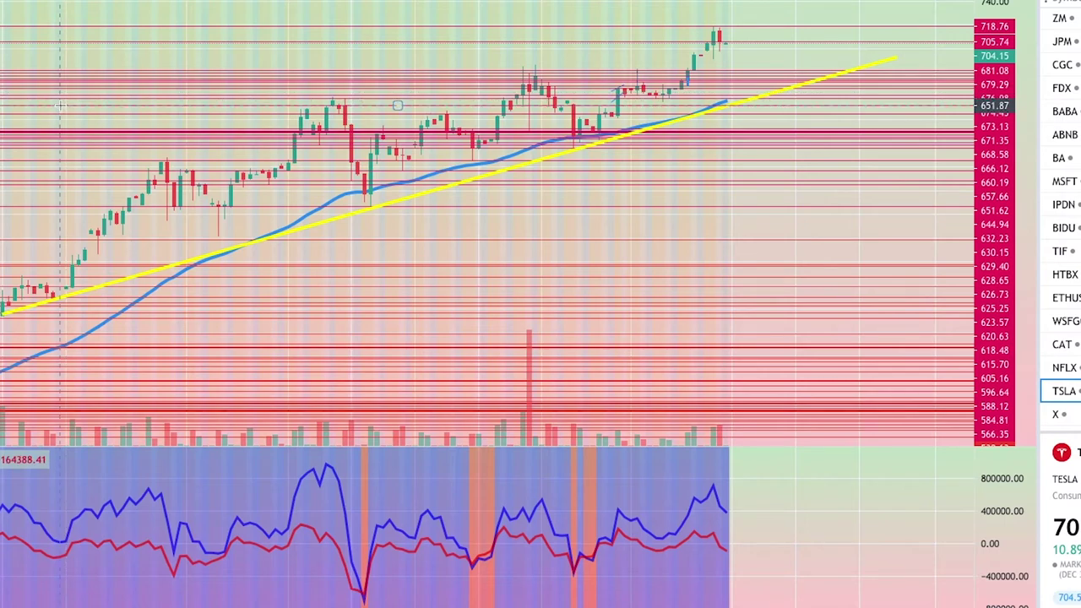
# Step: Draw a rectangle over the 675–677 zone, adjust its right edge, and colour it red
pyautogui.moveTo(54, 98)
pyautogui.mouseDown()
pyautogui.moveTo(357, 126)
pyautogui.moveTo(530, 116)
pyautogui.mouseUp()
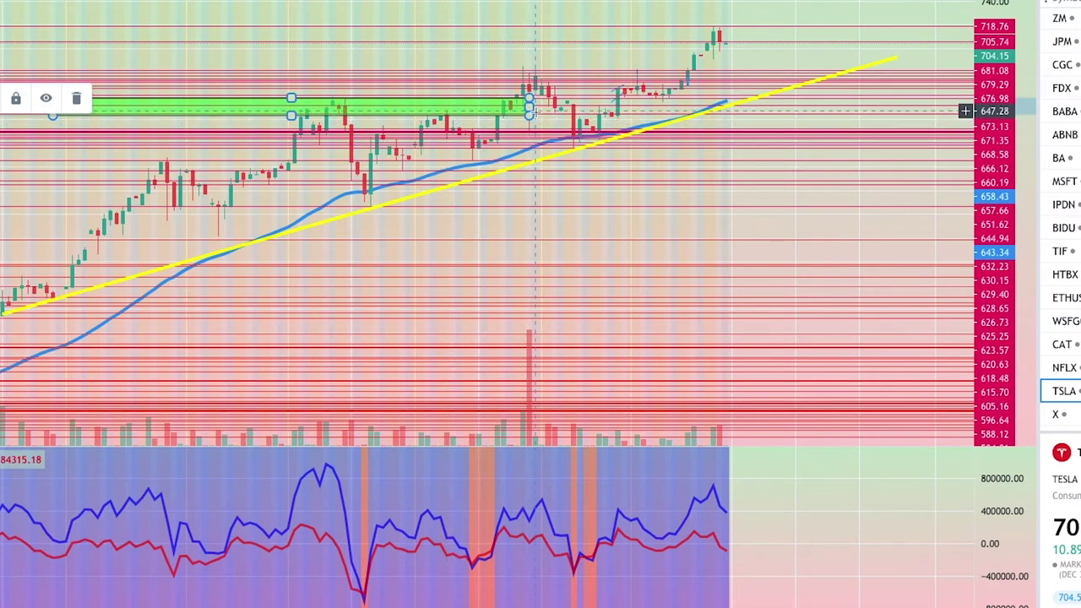
pyautogui.moveTo(529, 115); pyautogui.dragTo(477, 115)
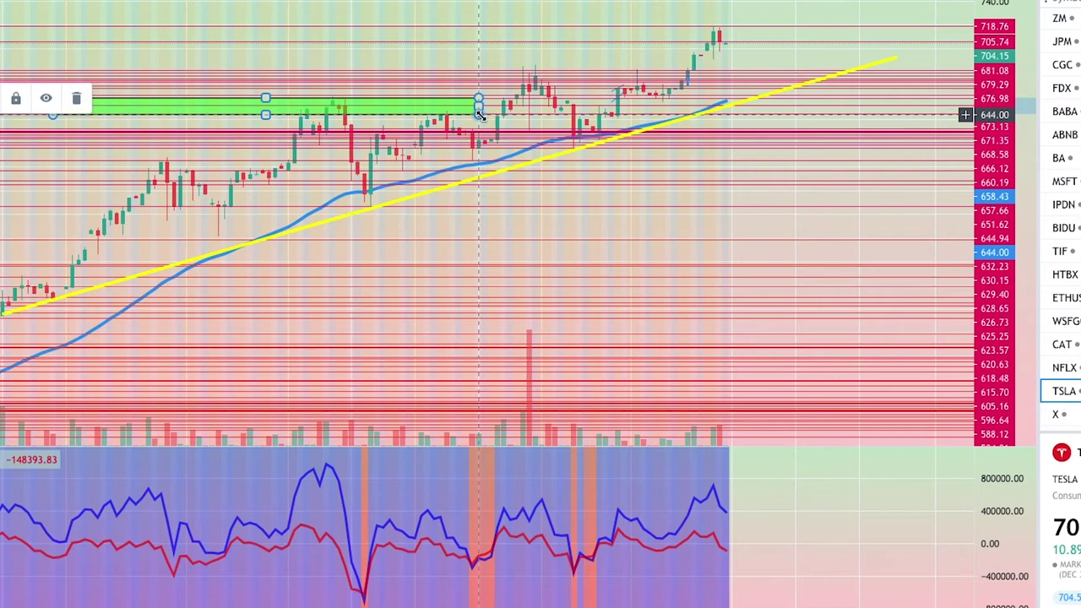
pyautogui.moveTo(479, 114); pyautogui.dragTo(517, 100)
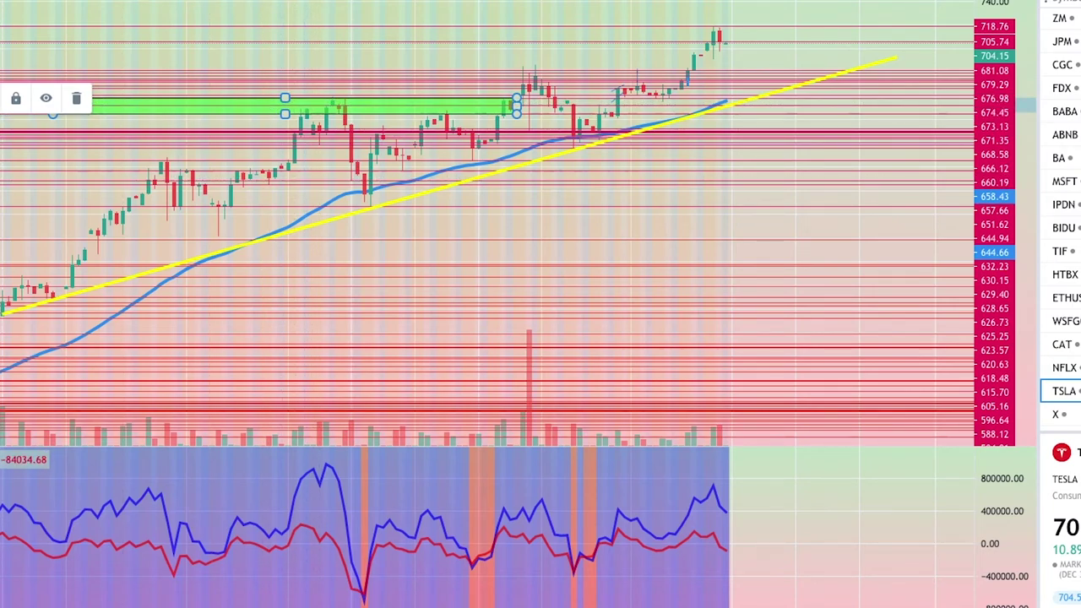
pyautogui.click(440, 90)
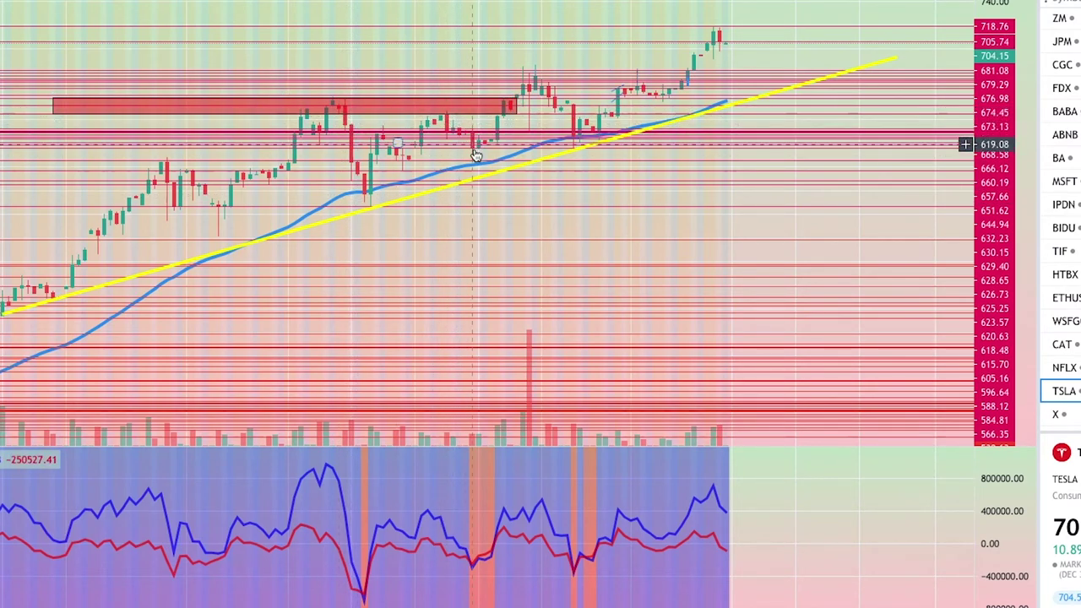
# Step: Remove the red rectangle over the 674–677 zone using its context menu
pyautogui.click(505, 106)
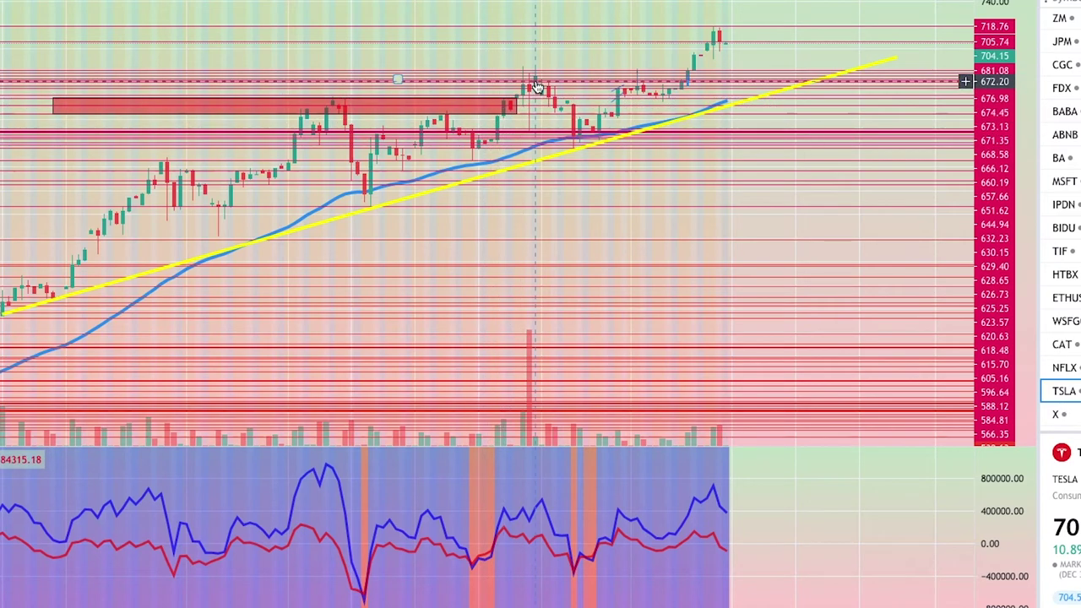
pyautogui.click(525, 102)
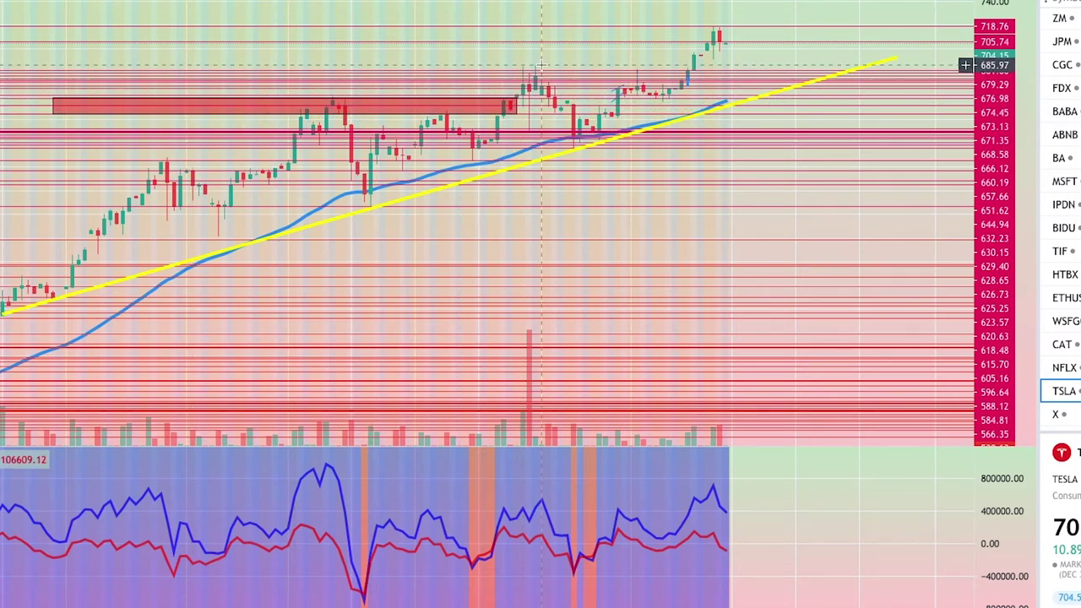
pyautogui.click(525, 102)
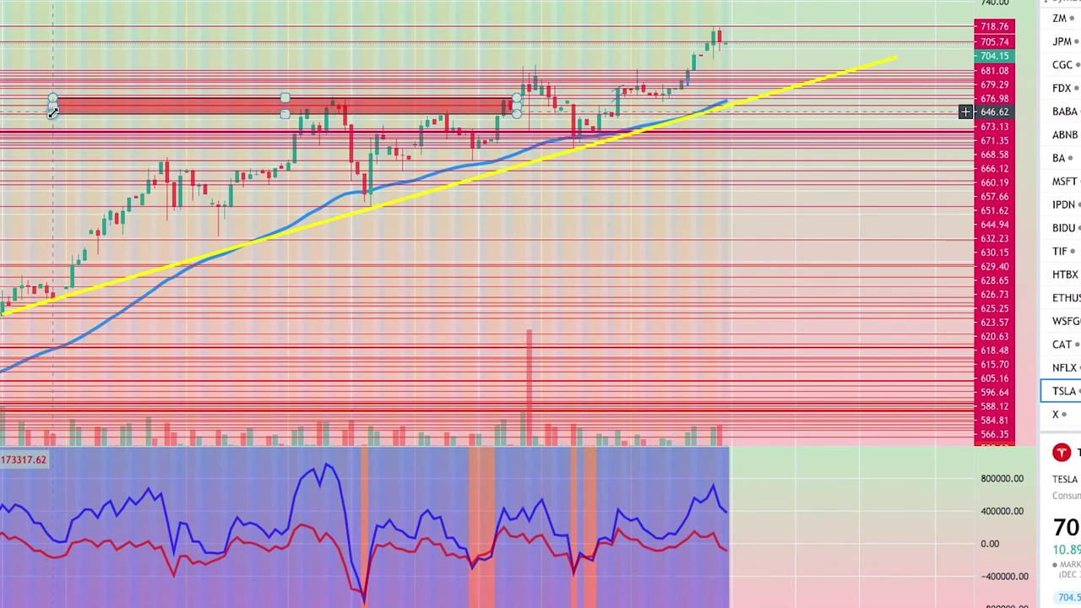
pyautogui.rightClick(52, 110)
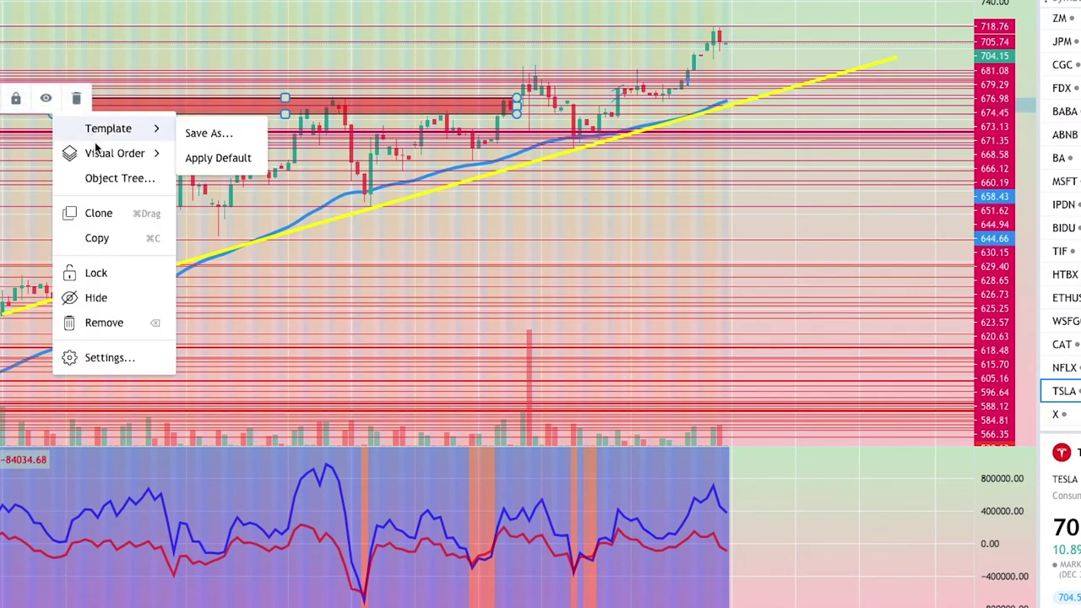
pyautogui.click(286, 101)
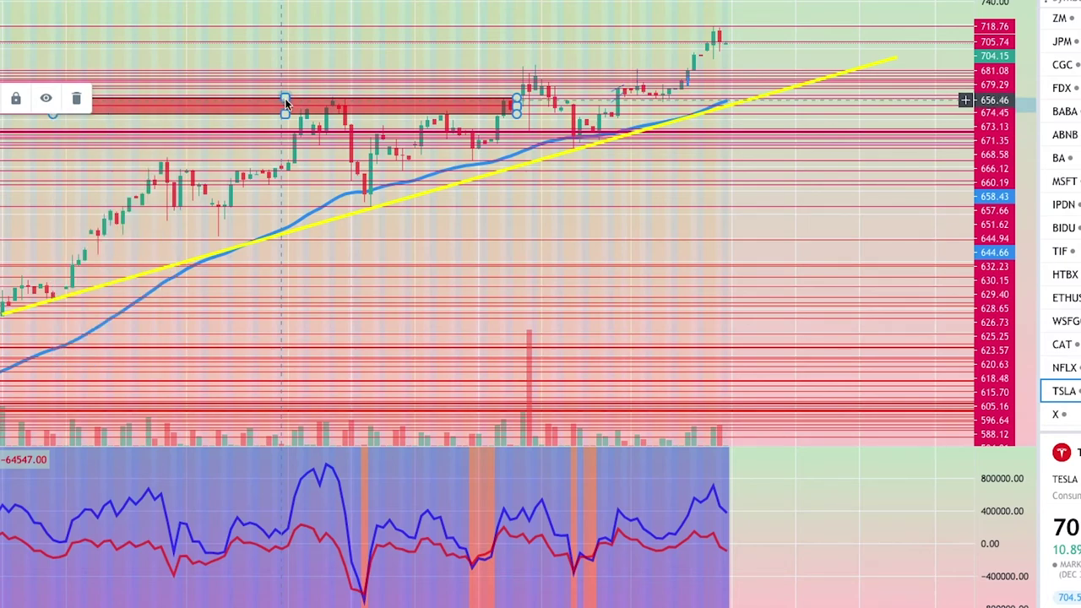
pyautogui.rightClick(285, 102)
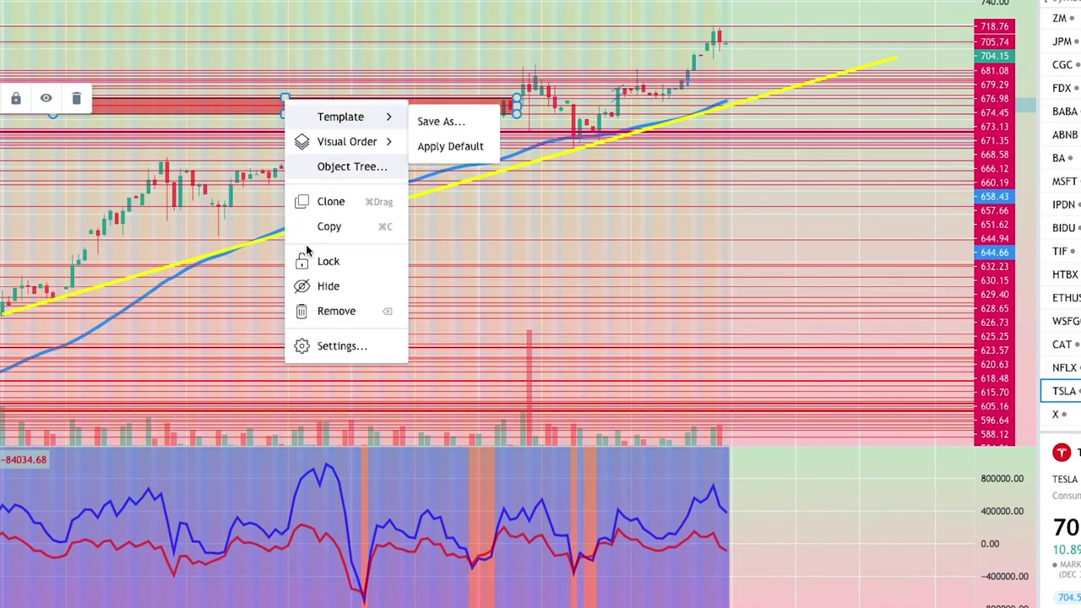
pyautogui.click(333, 311)
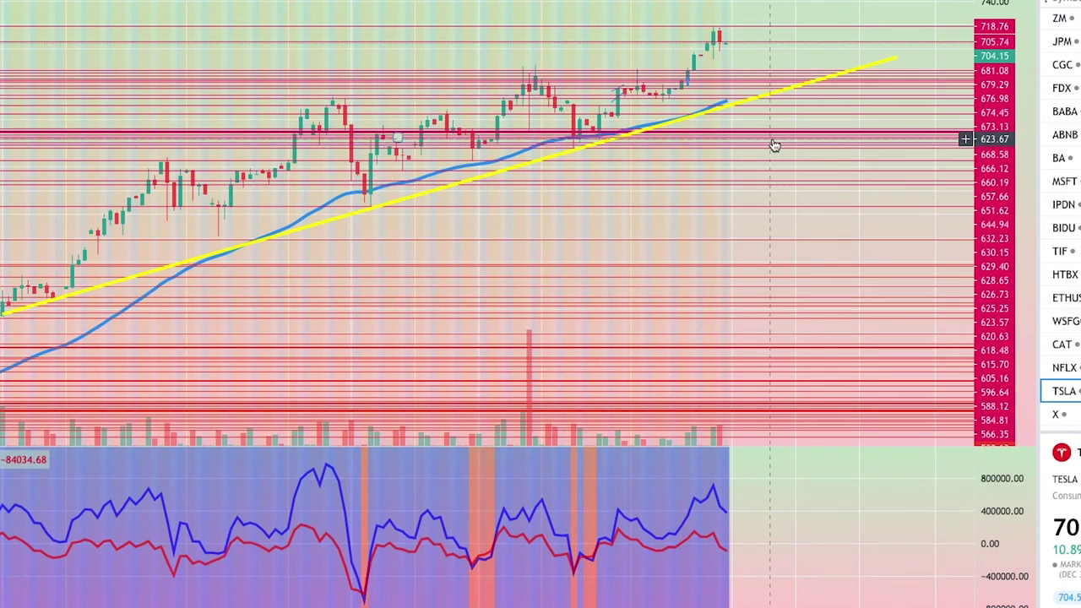
pyautogui.scroll(2, 713, 126)
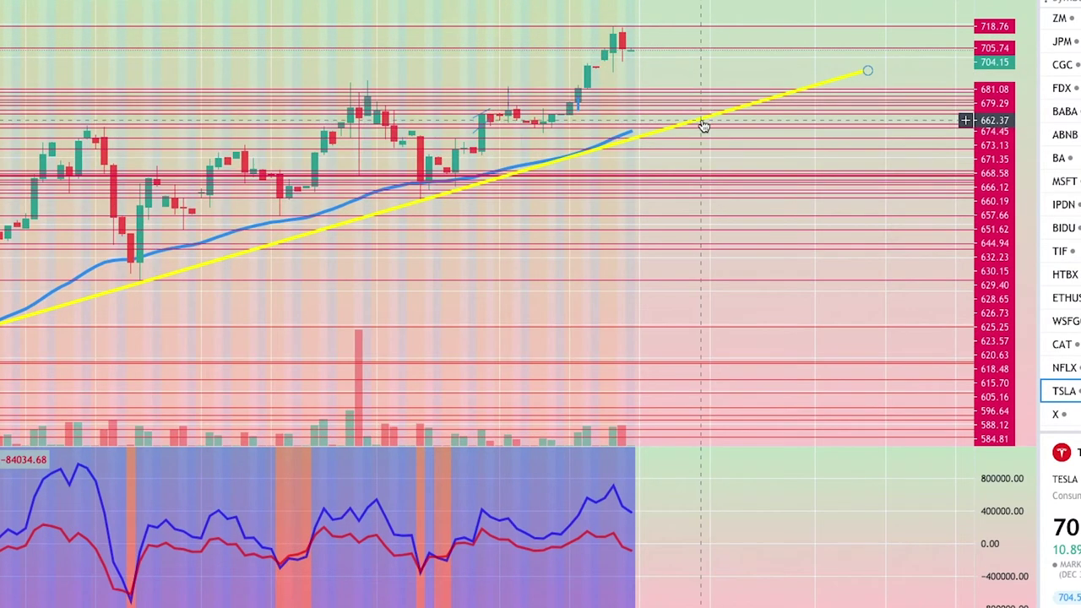
pyautogui.scroll(-2, 672, 160)
pyautogui.scroll(-3, 677, 160)
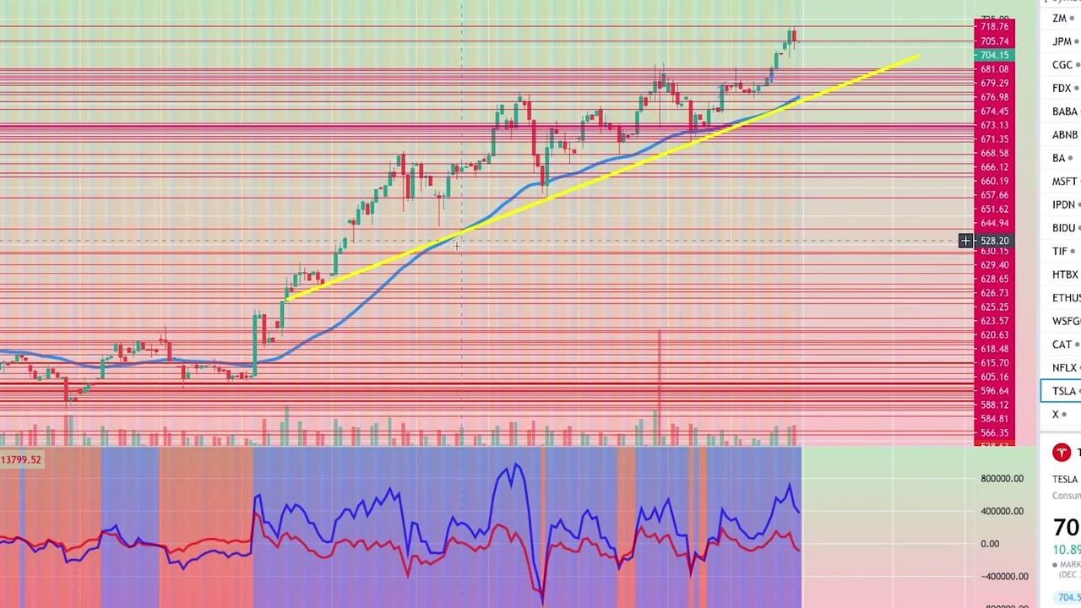
pyautogui.scroll(3, 350, 290)
pyautogui.scroll(1, 350, 289)
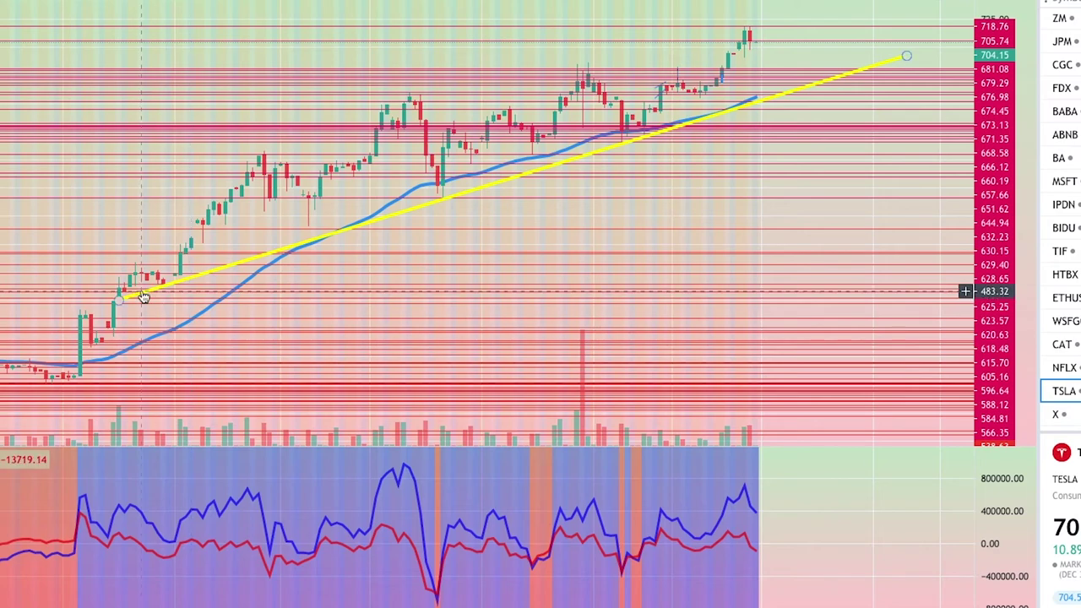
pyautogui.scroll(1, 562, 186)
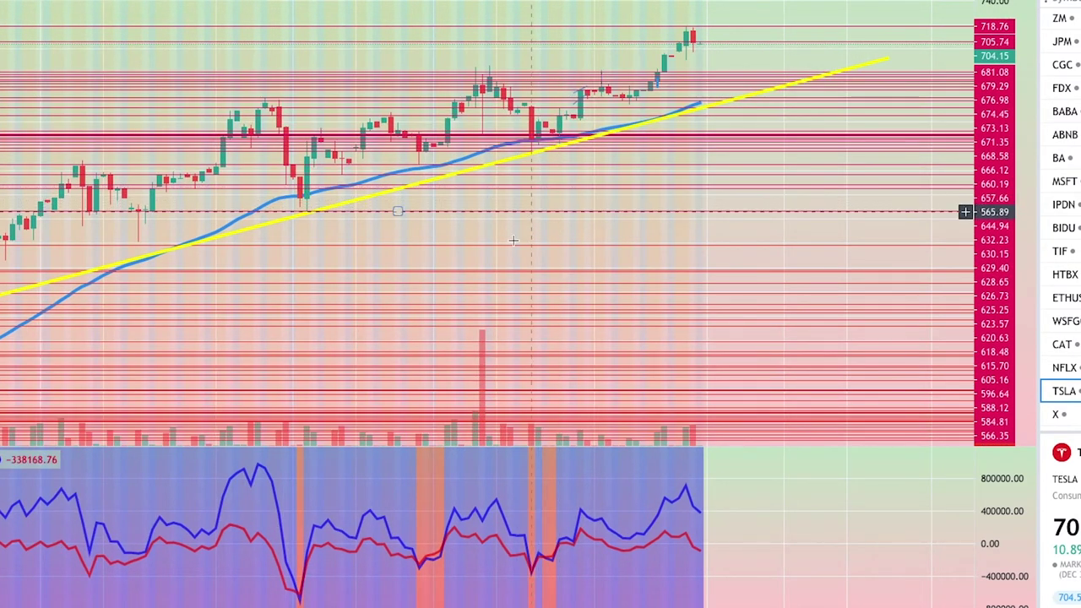
pyautogui.moveTo(574, 252); pyautogui.dragTo(862, 220)
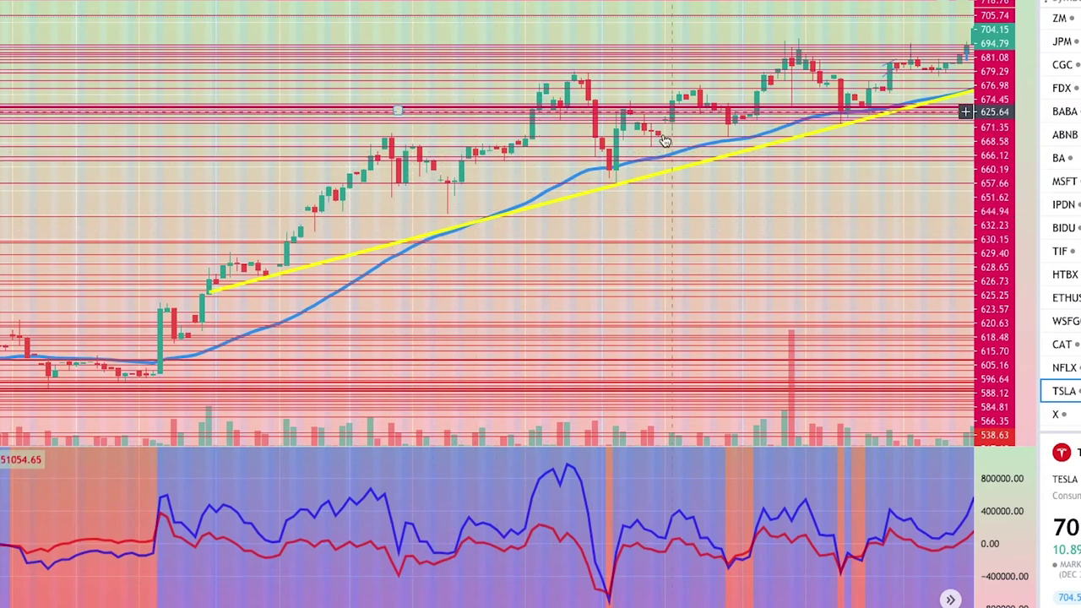
pyautogui.scroll(-4, 792, 211)
pyautogui.moveTo(792, 211); pyautogui.dragTo(511, 235)
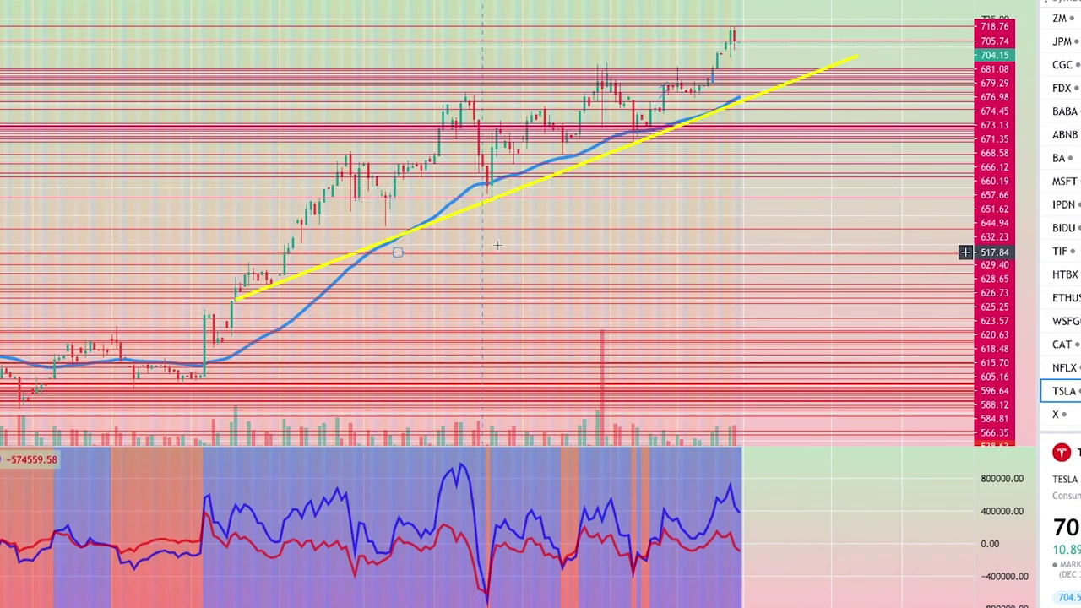
pyautogui.scroll(-5, 723, 216)
pyautogui.scroll(5, 734, 220)
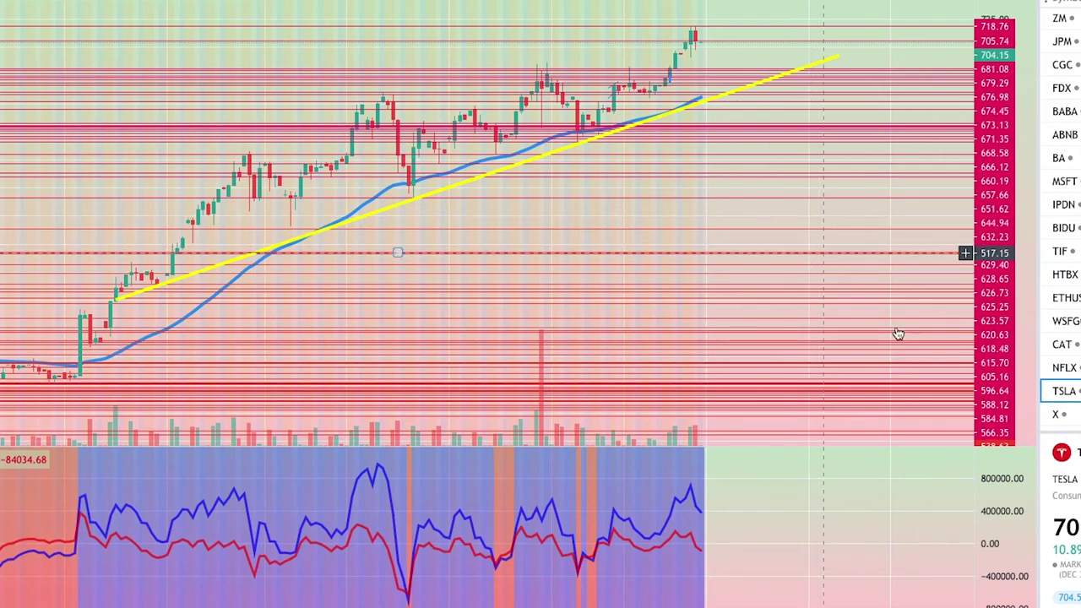
# Step: Switch to NFLX and drag the trendline's upper endpoint further up and right
pyautogui.click(1047, 367)
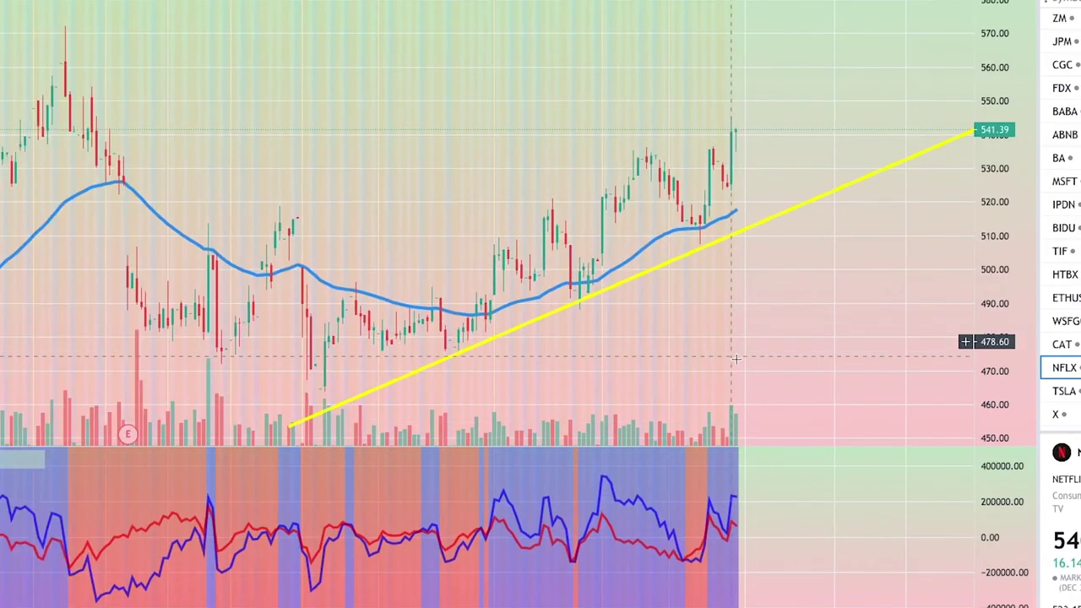
pyautogui.scroll(3, 790, 342)
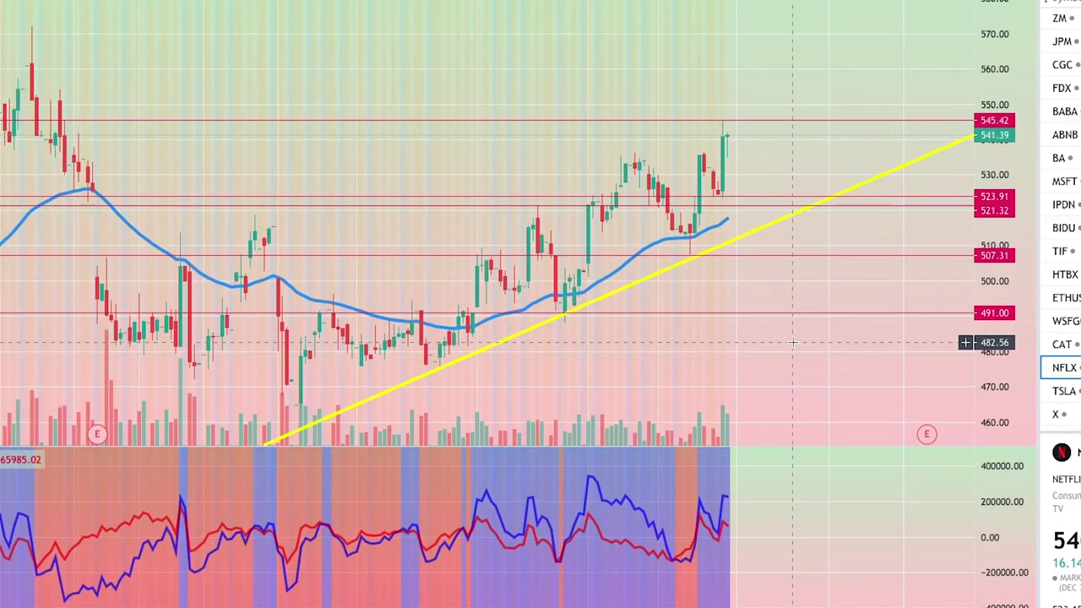
pyautogui.scroll(3, 791, 343)
pyautogui.scroll(-2, 752, 350)
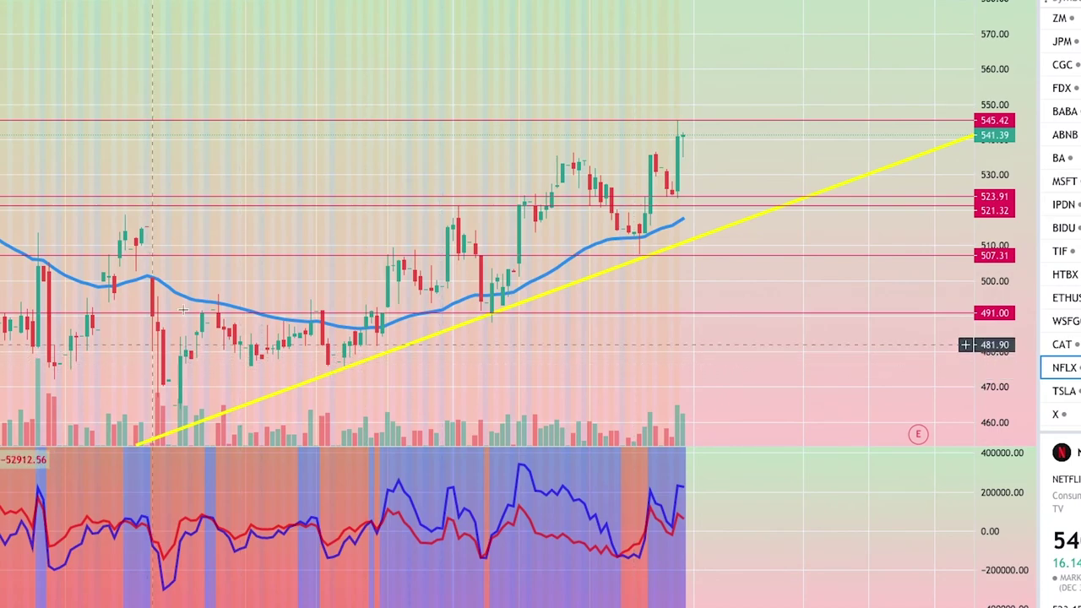
pyautogui.click(260, 313)
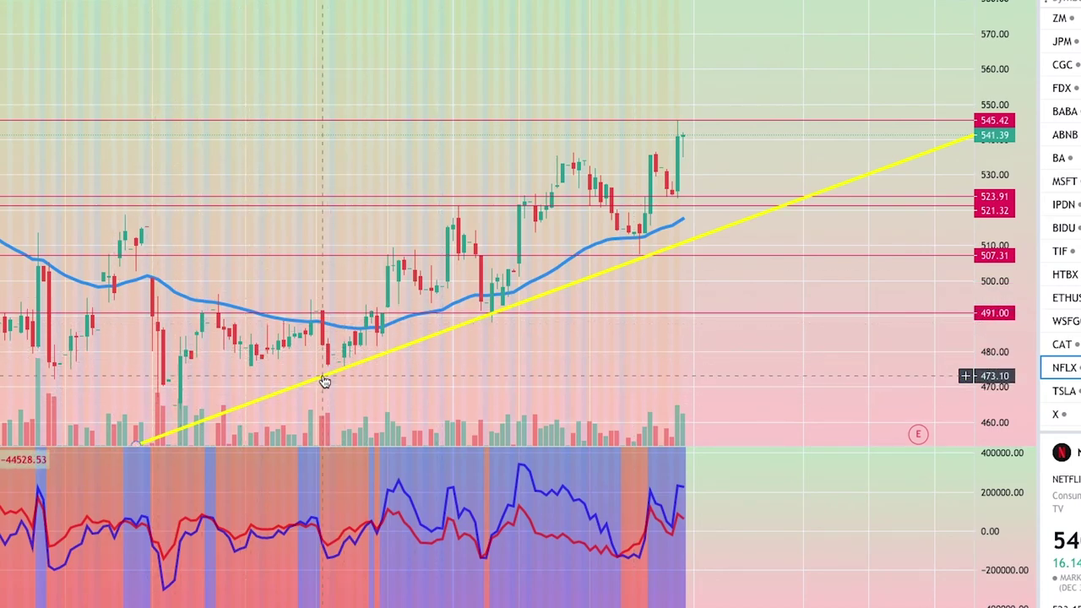
pyautogui.scroll(-3, 845, 203)
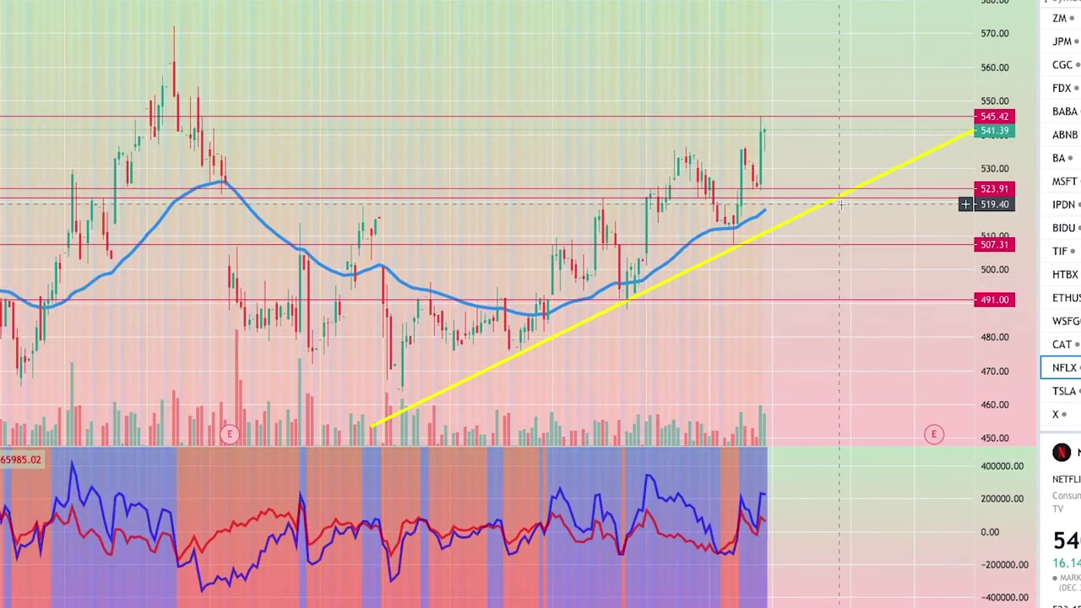
pyautogui.scroll(4, 801, 332)
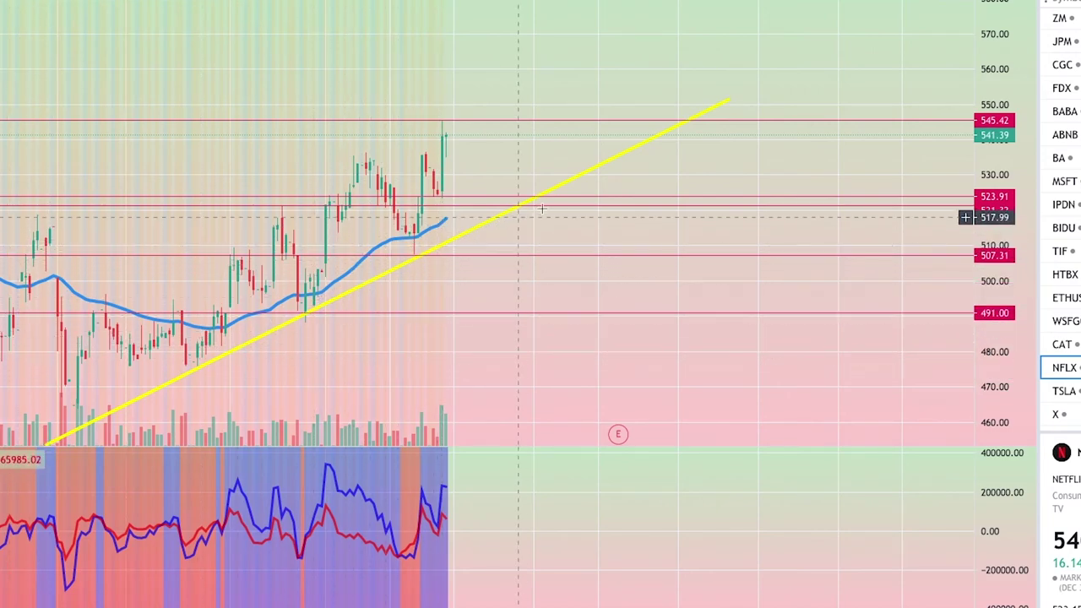
pyautogui.moveTo(727, 102); pyautogui.dragTo(814, 59)
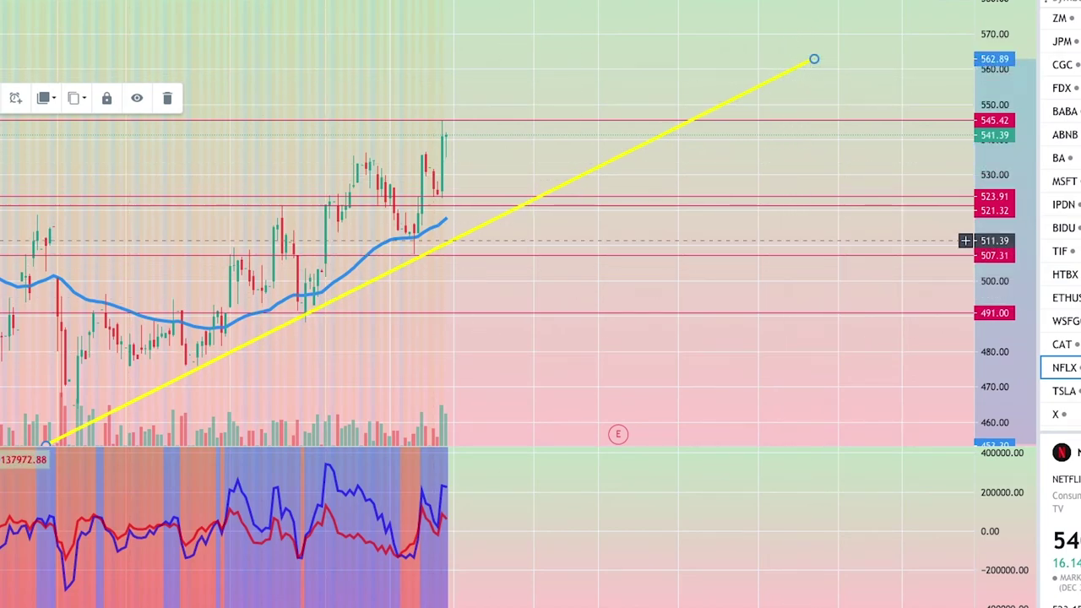
# Step: Zoom the NFLX chart, then go back to the TSLA daily chart with the Down arrow
pyautogui.click(398, 313)
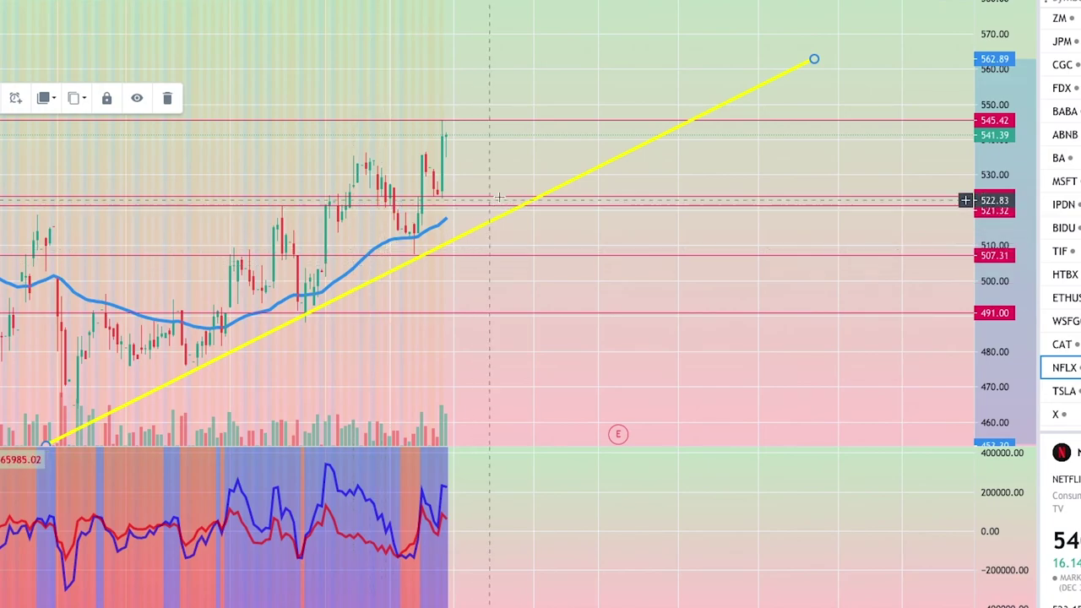
pyautogui.scroll(-6, 398, 289)
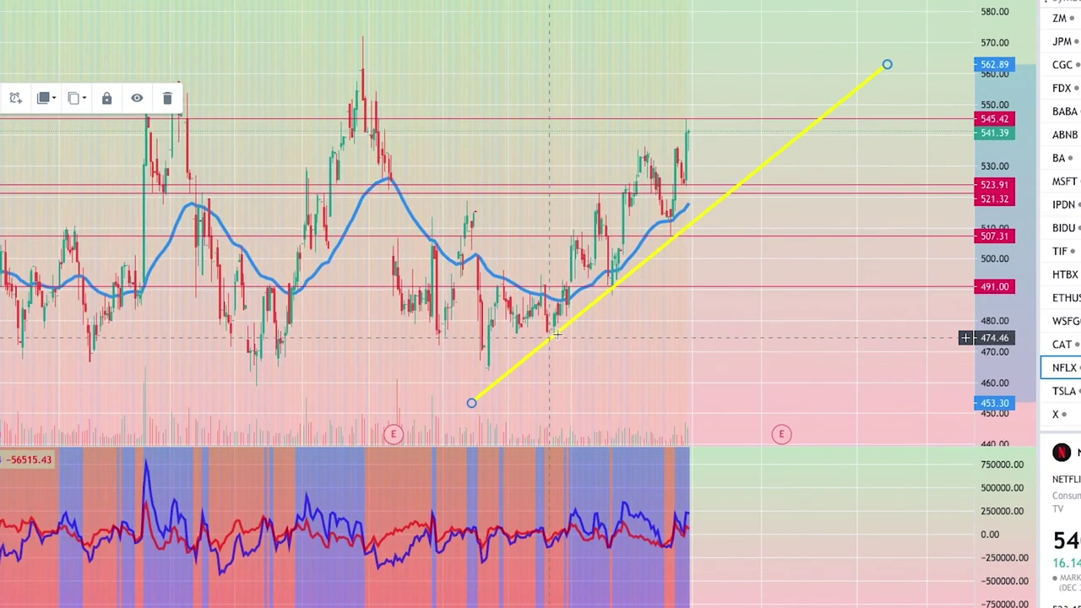
pyautogui.scroll(-6, 576, 328)
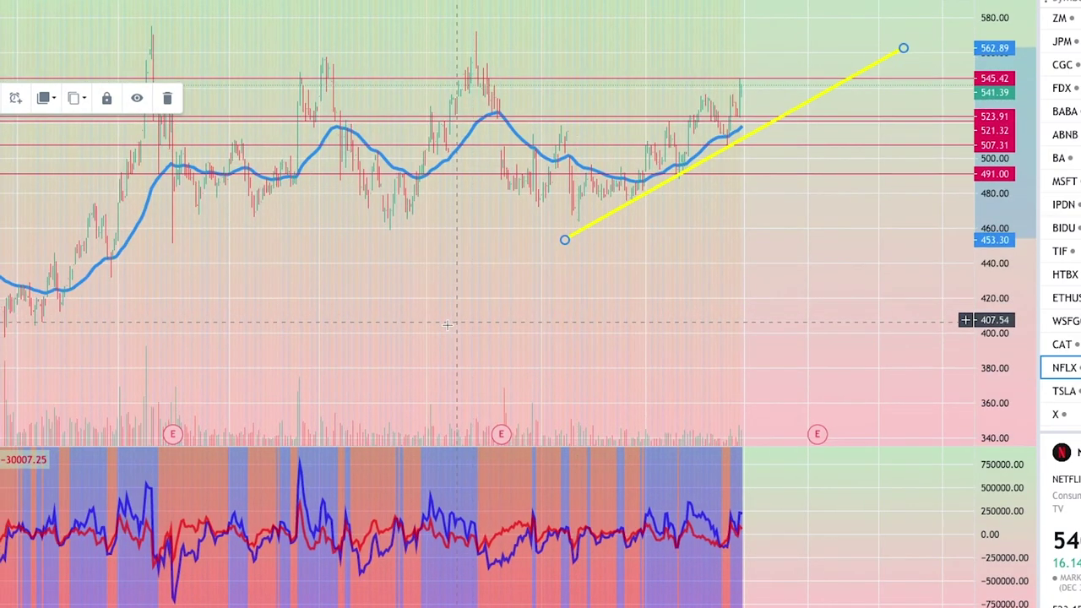
pyautogui.scroll(6, 655, 287)
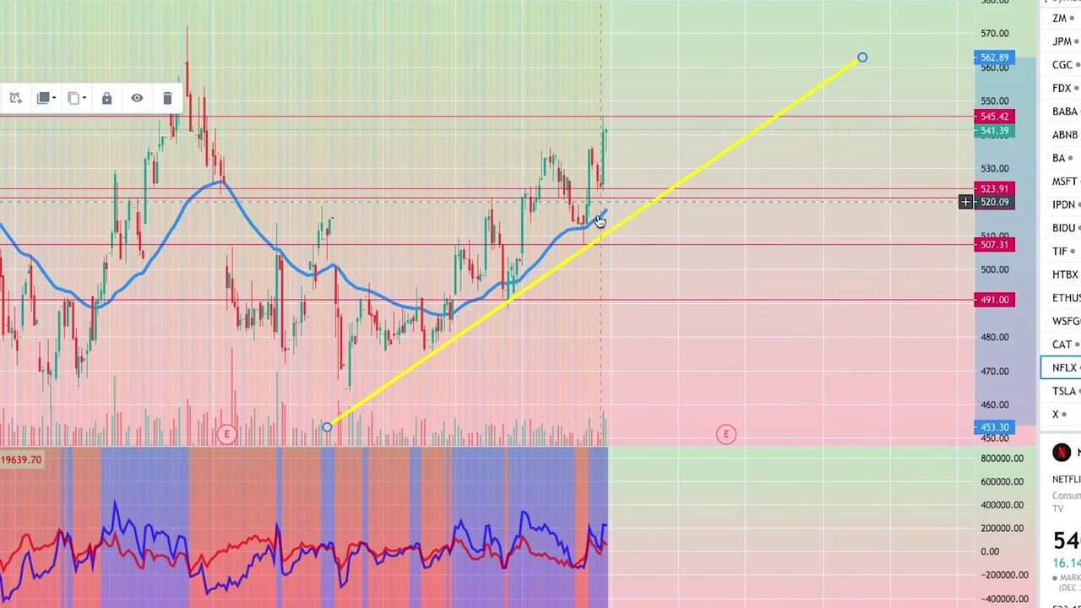
pyautogui.scroll(2, 738, 321)
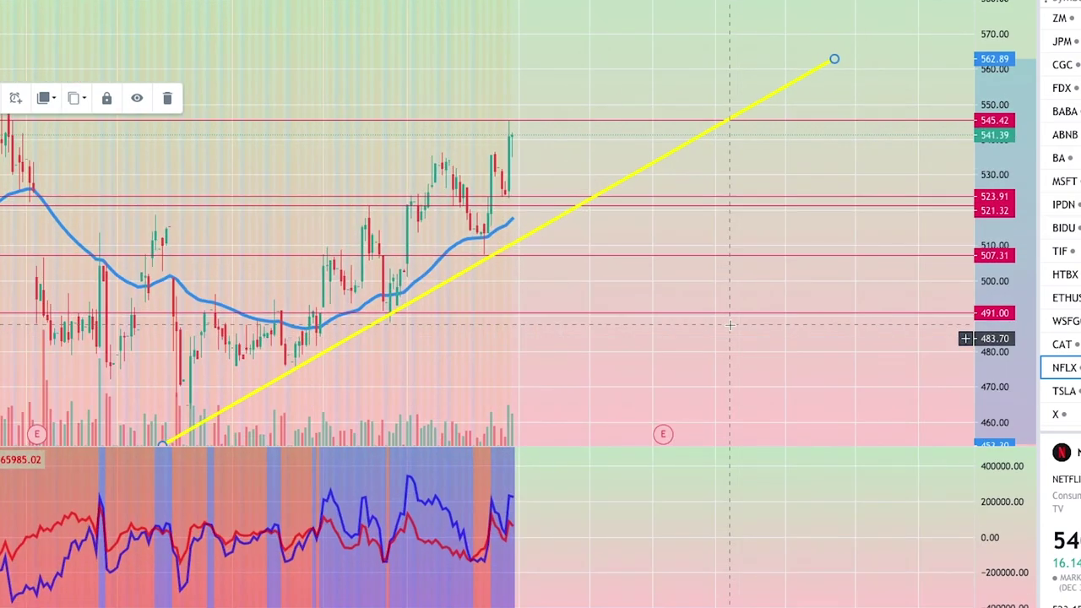
pyautogui.press('Down')
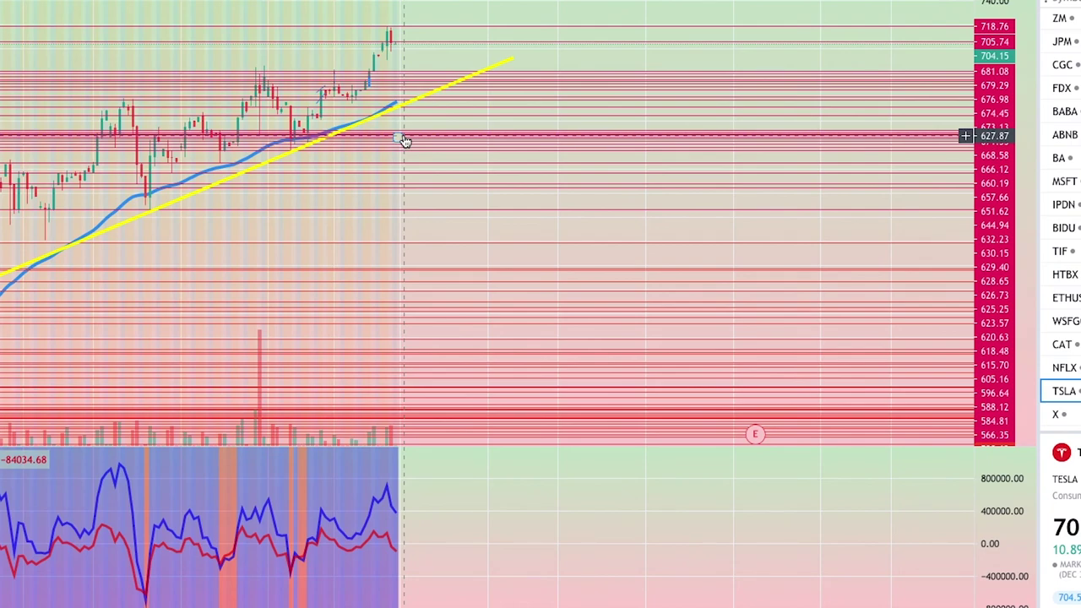
pyautogui.moveTo(512, 222); pyautogui.dragTo(782, 193)
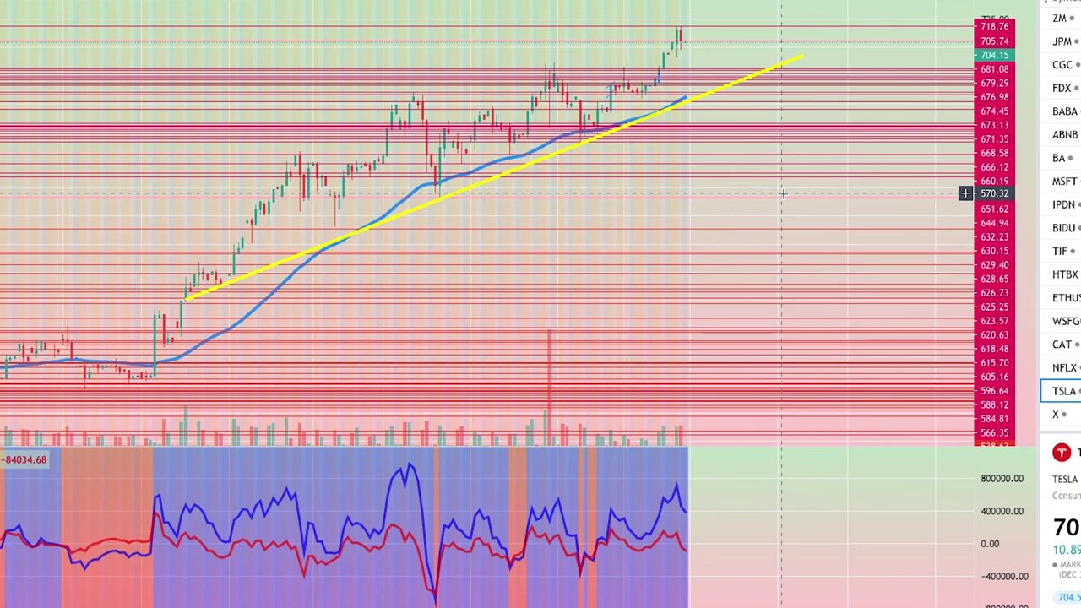